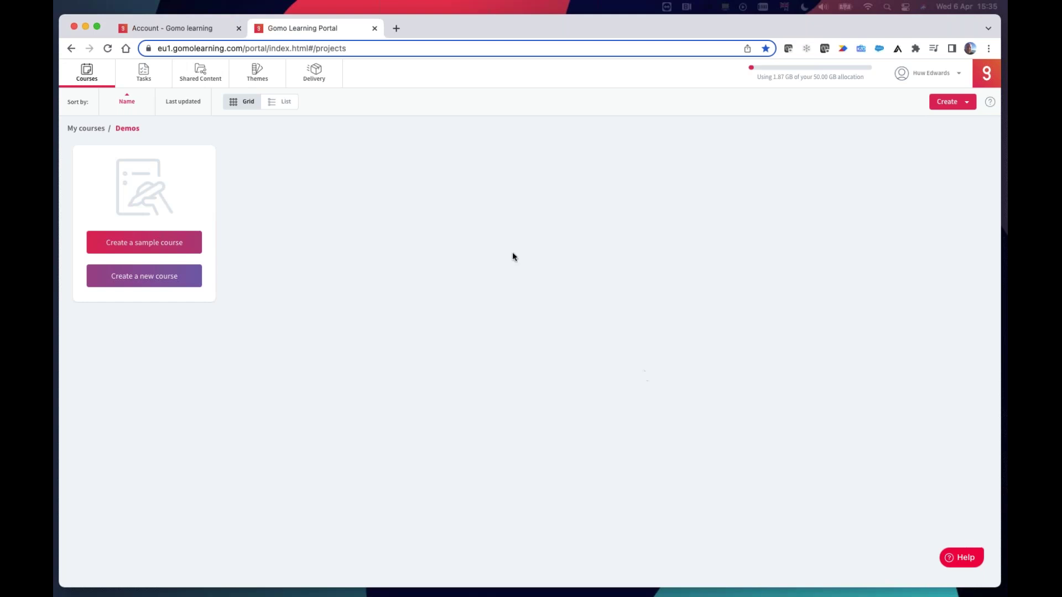
left_click(165, 276)
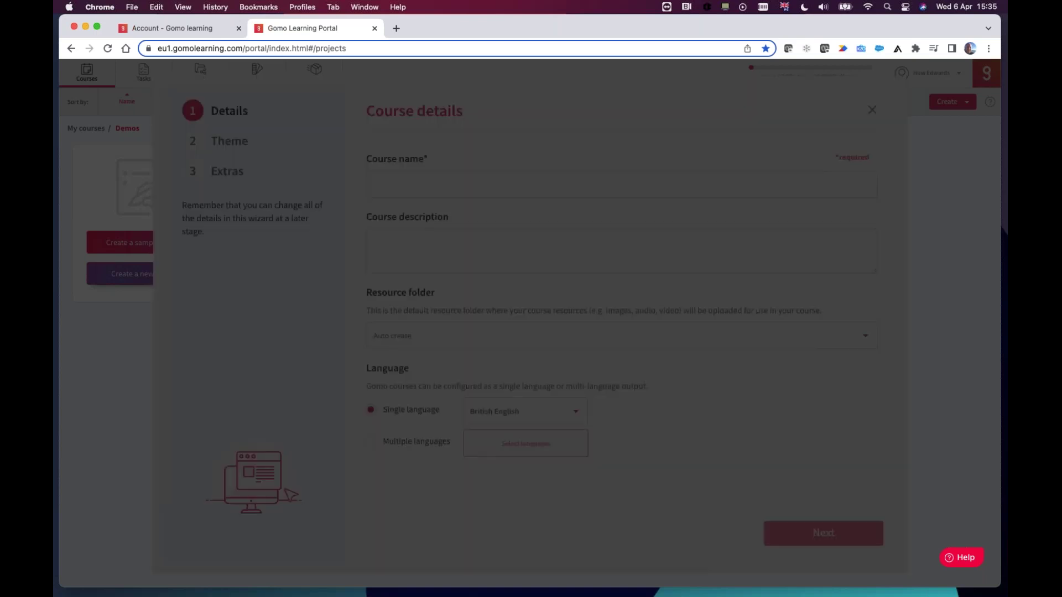
left_click(396, 183)
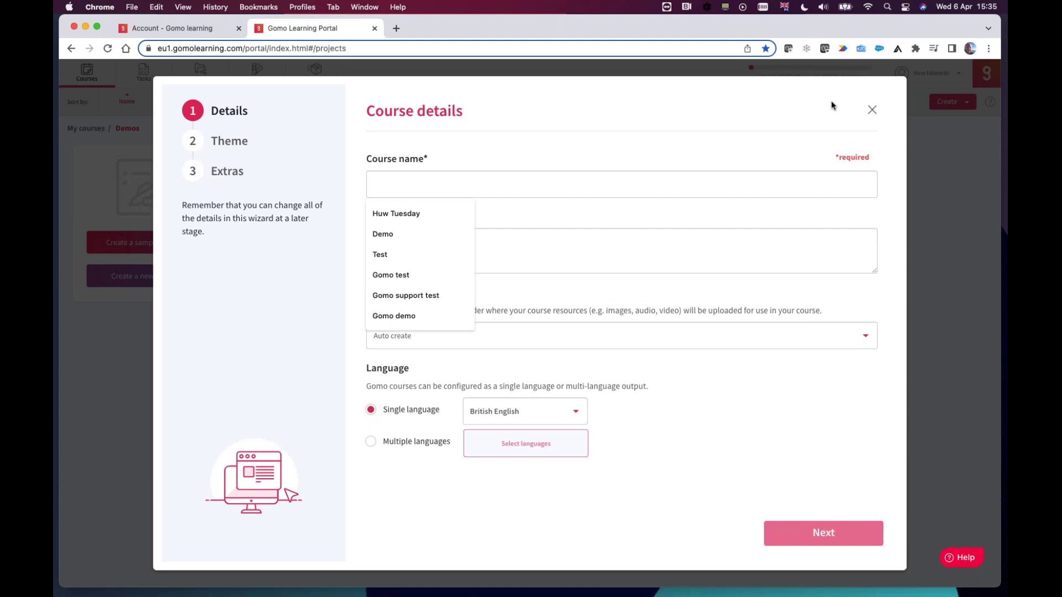
left_click(872, 117)
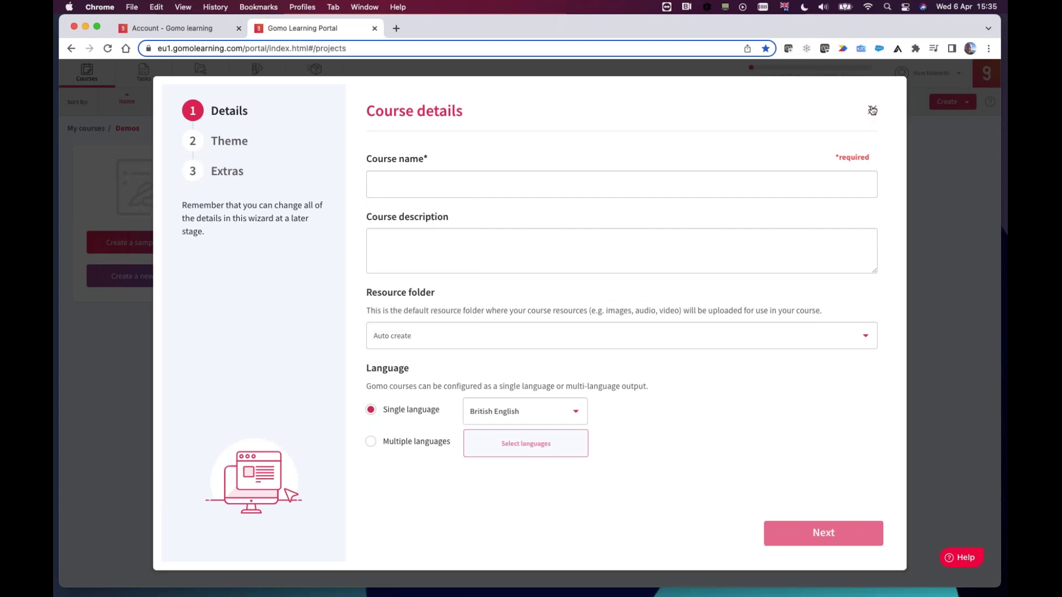
left_click(872, 110)
Step: Start a new course named "Job role example" with the default details and choose the Tempo theme for it
left_click(175, 276)
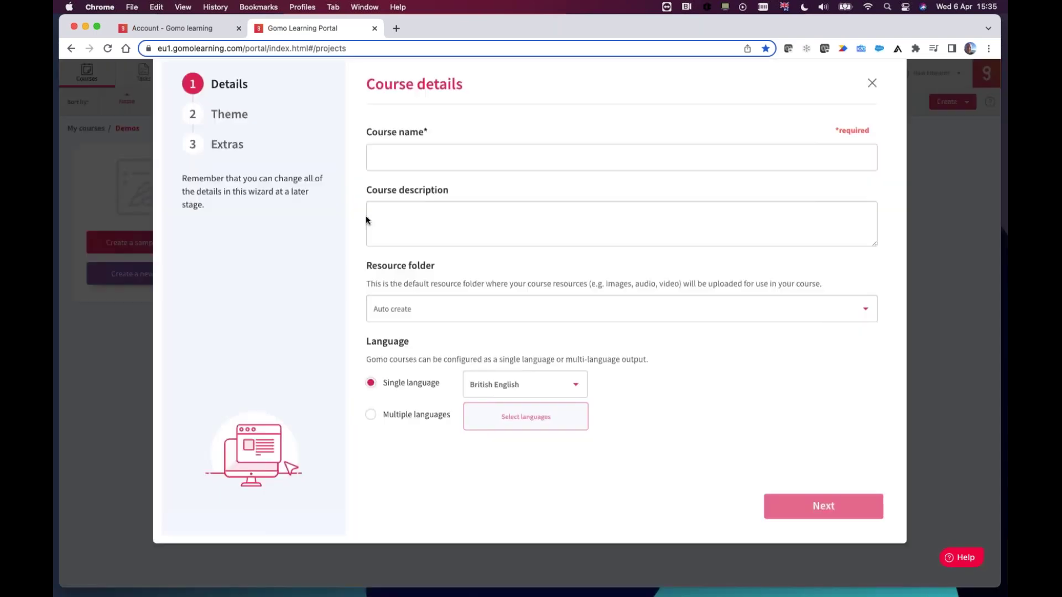
left_click(396, 180)
type("Job role example")
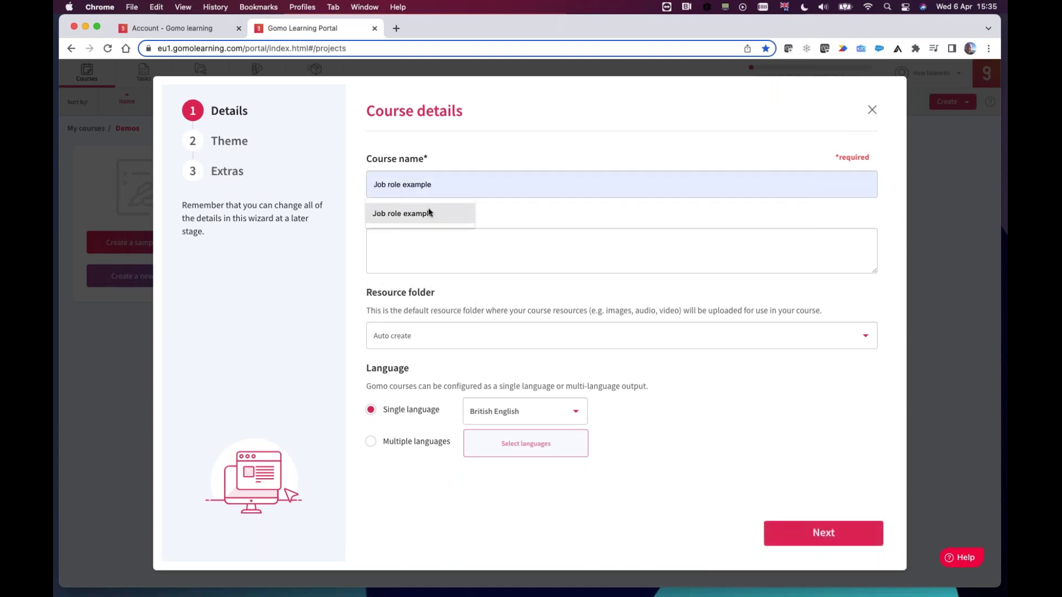
left_click(429, 214)
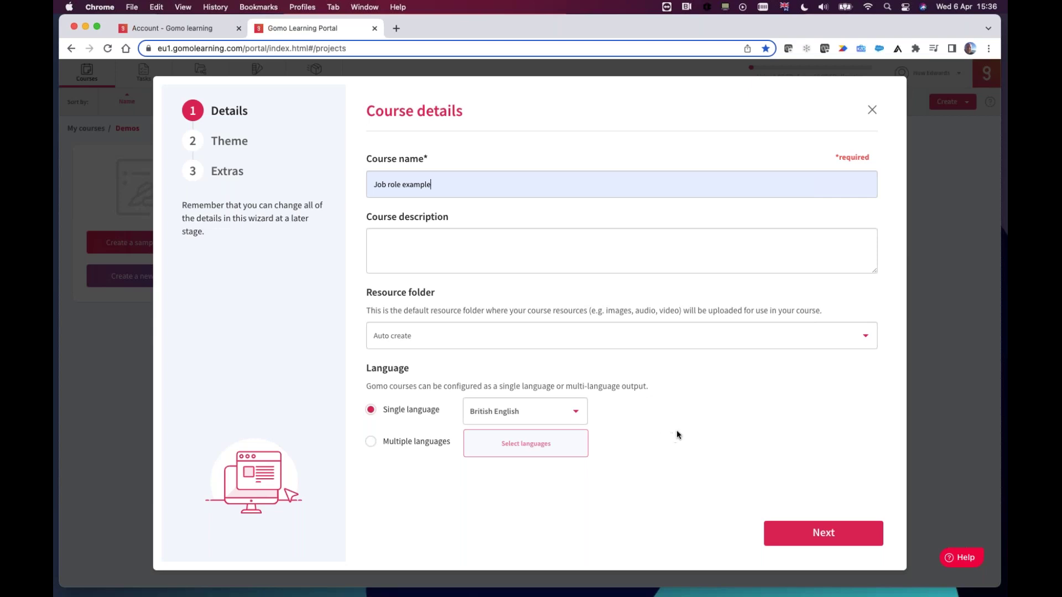
left_click(823, 534)
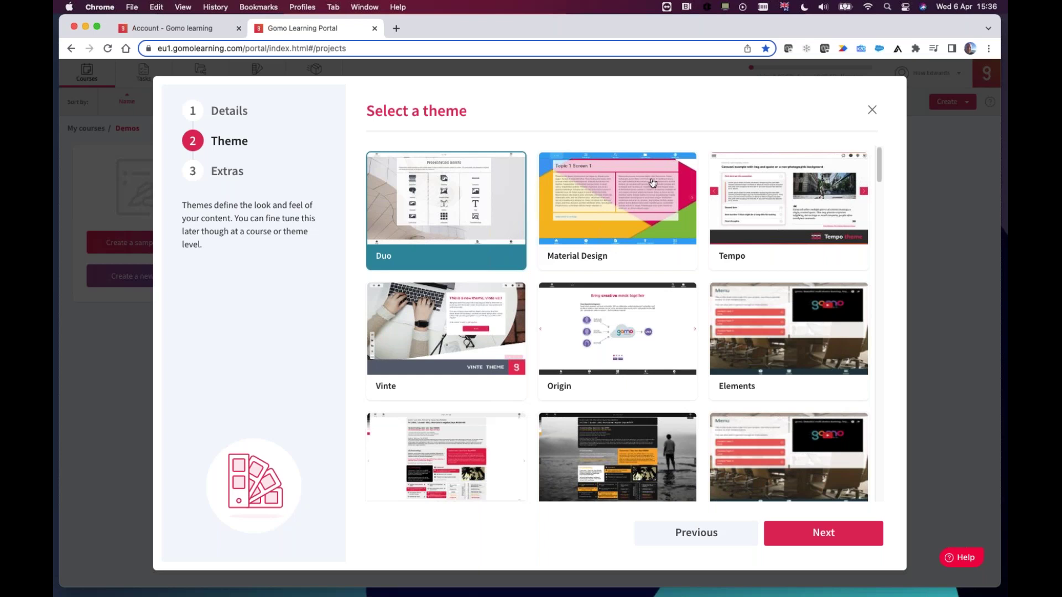
left_click(800, 222)
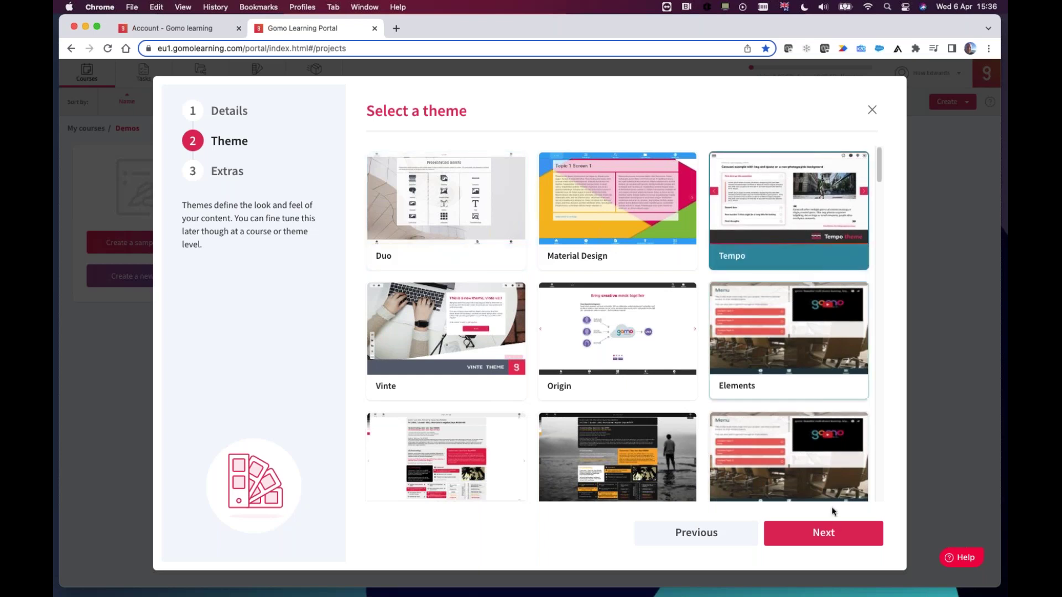
left_click(832, 536)
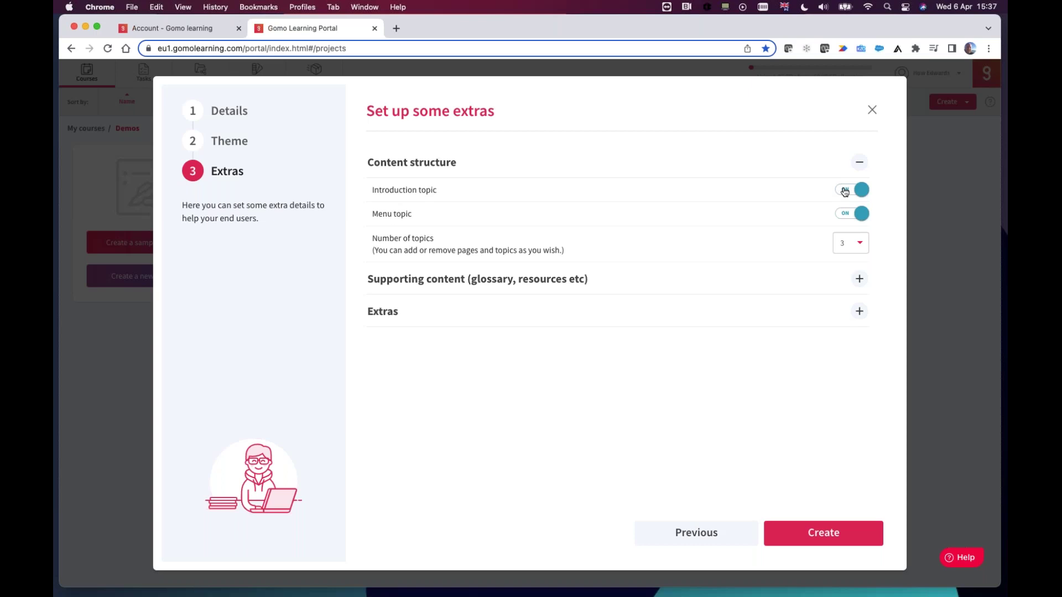
Step: Switch off the menu topic, check the supporting content and extras options, and create the course
left_click(846, 217)
left_click(860, 283)
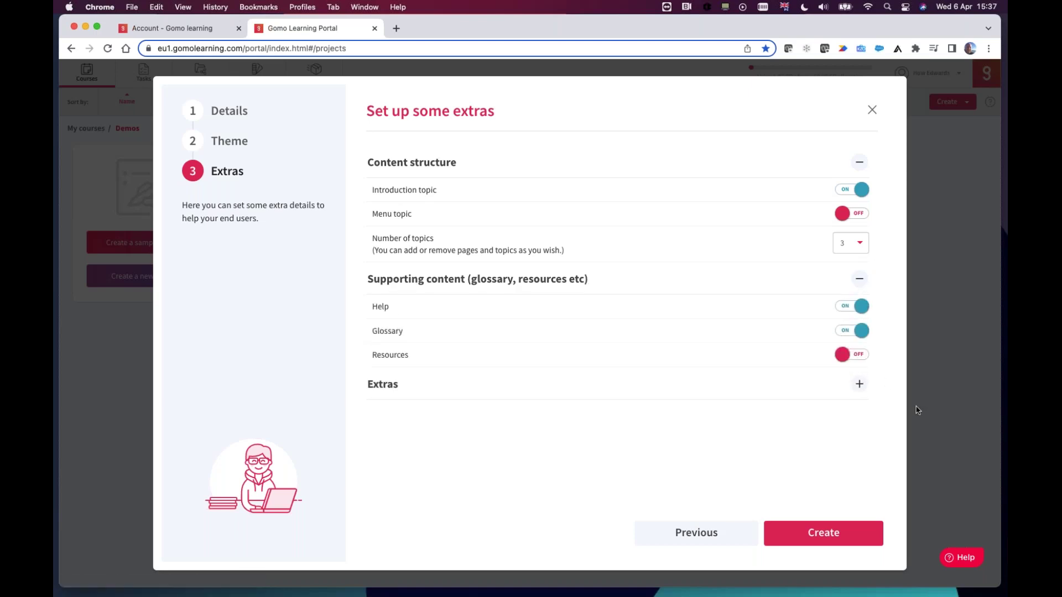
left_click(861, 386)
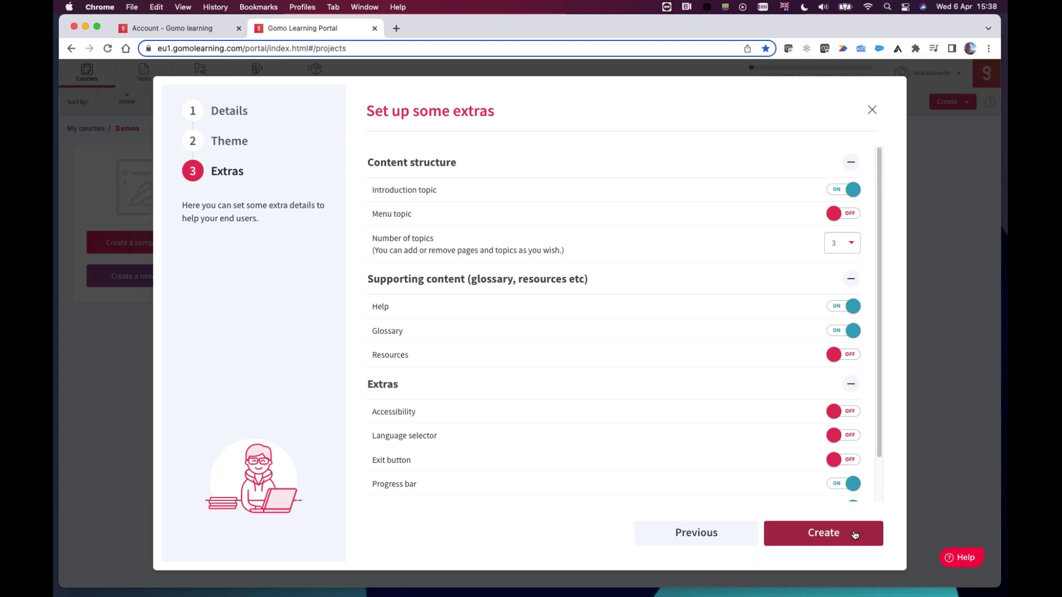
left_click(817, 535)
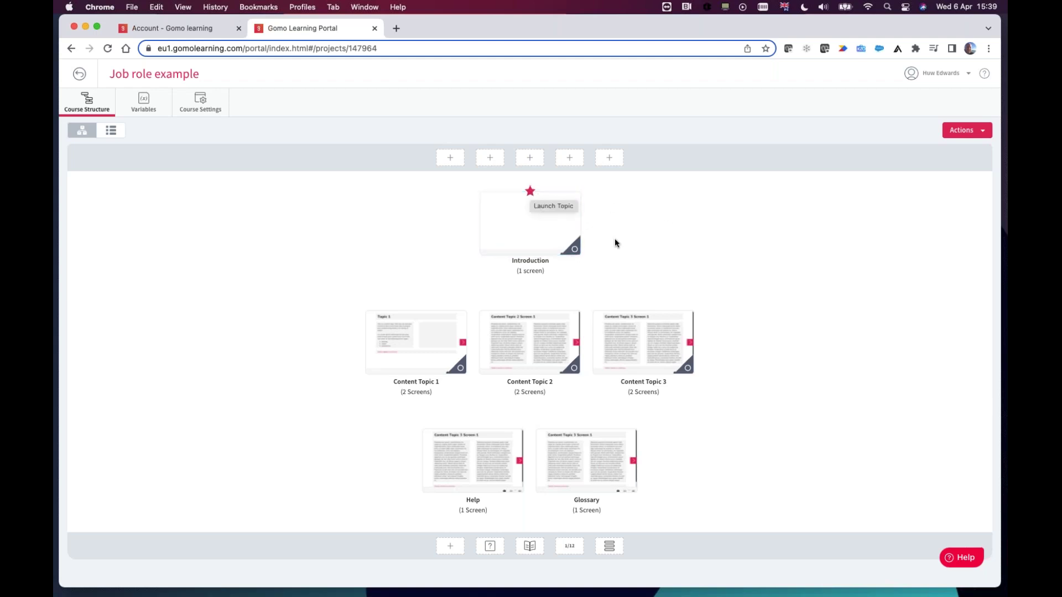
mouse_move(531, 195)
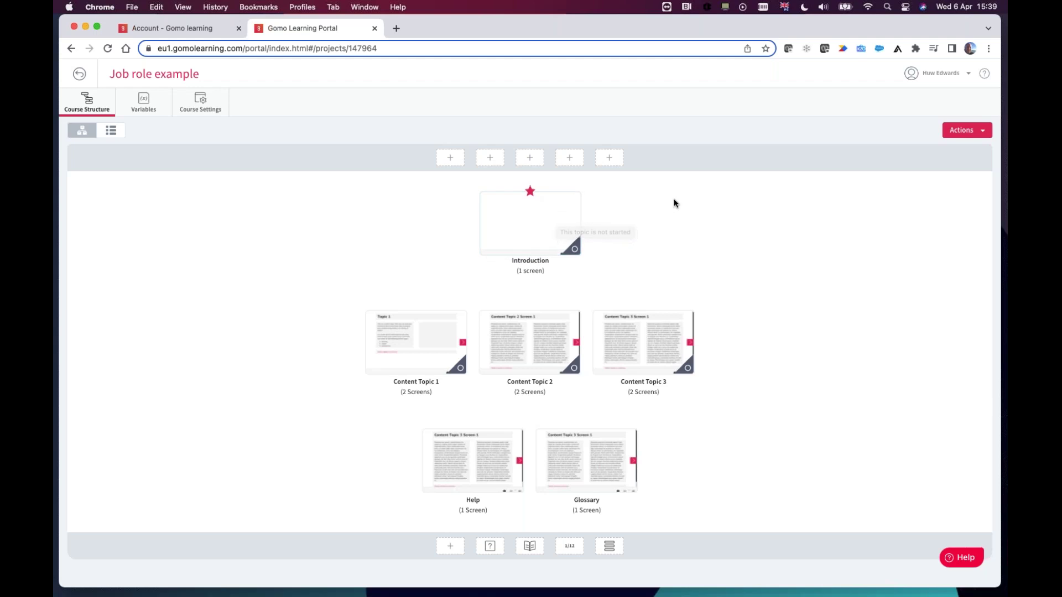
left_click(637, 323)
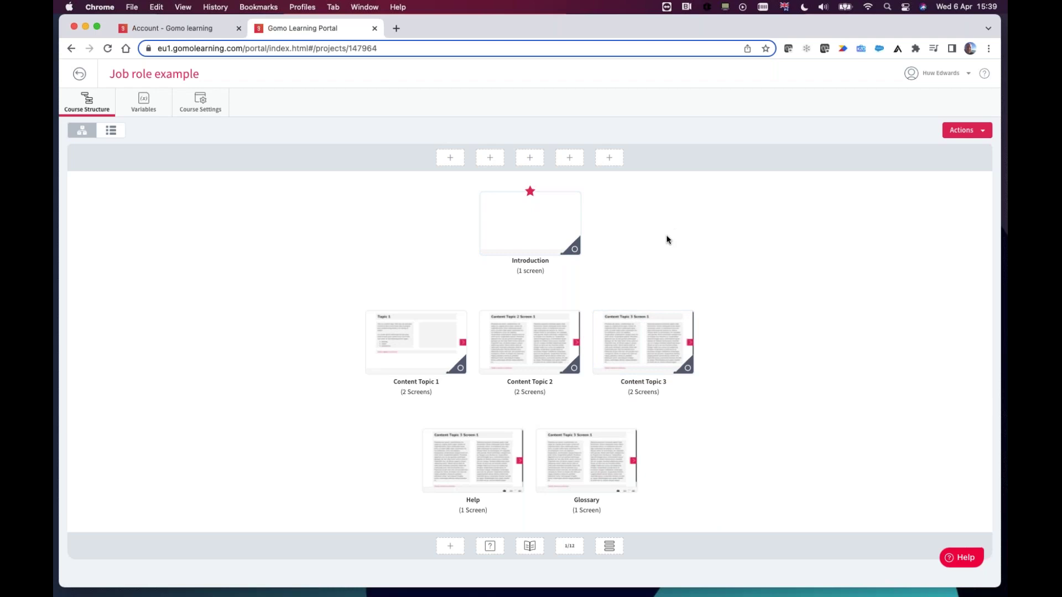
Step: Rename the Introduction topic as "Job choice and intro" in its topic settings and apply the change
left_click(530, 213)
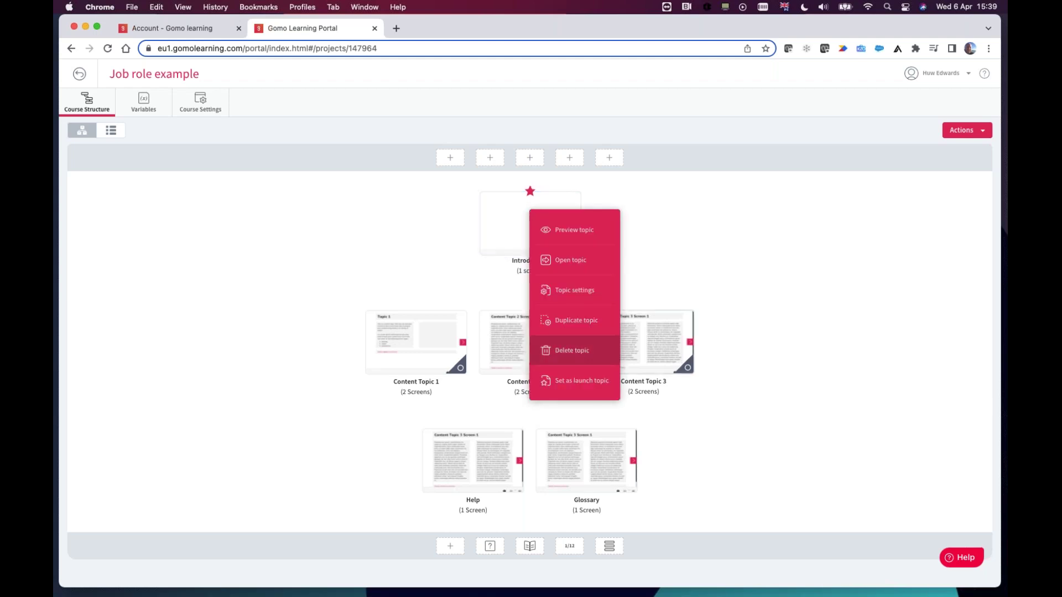
left_click(613, 292)
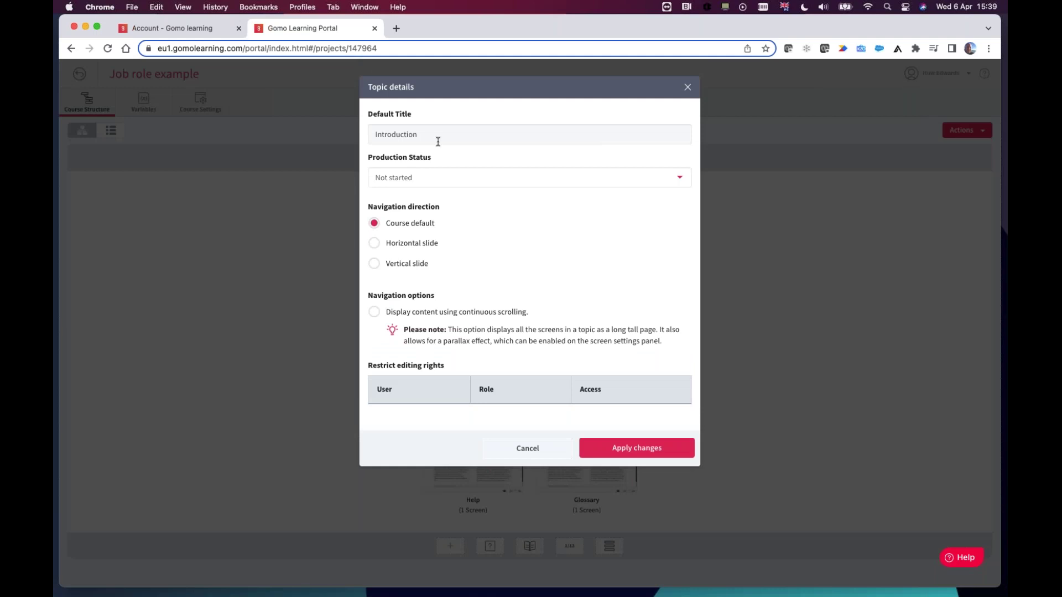
double_click(434, 135)
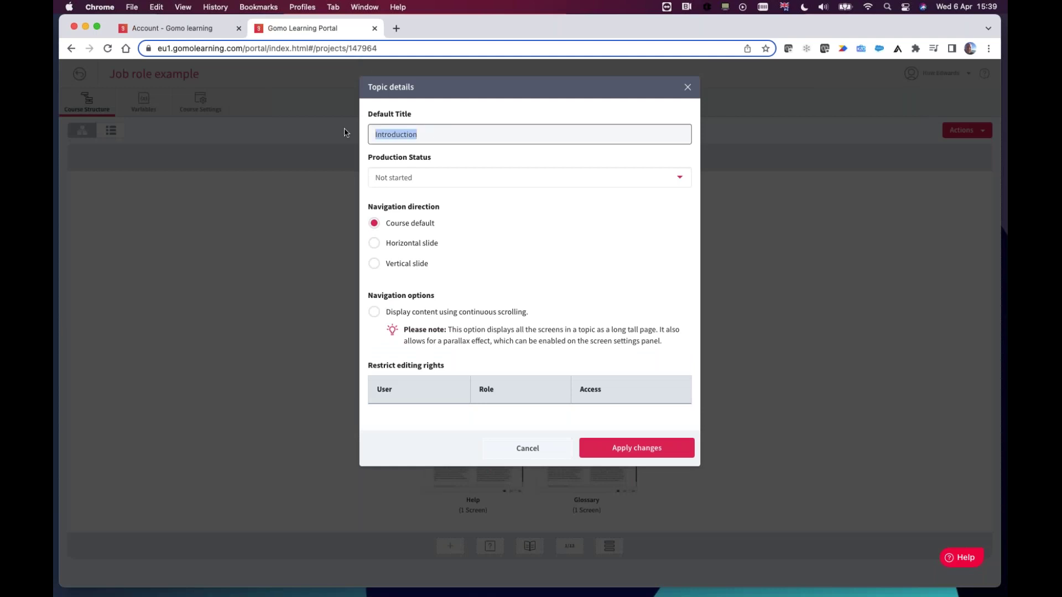
type("Job choice and intro")
left_click(673, 443)
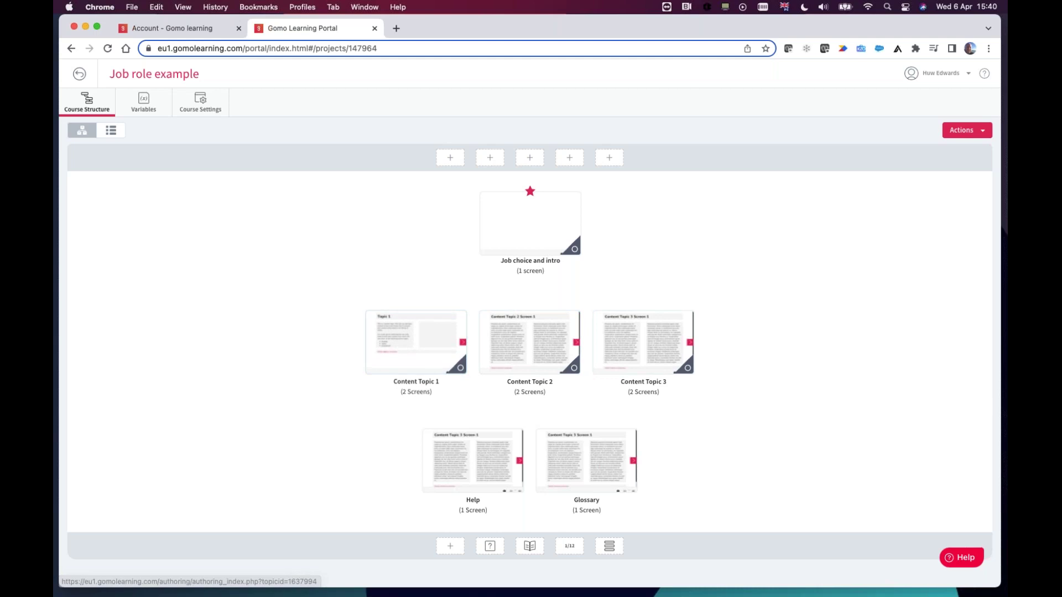
Step: Rename Content Topic 1 as "Sales" in its topic settings and apply the change
left_click(411, 332)
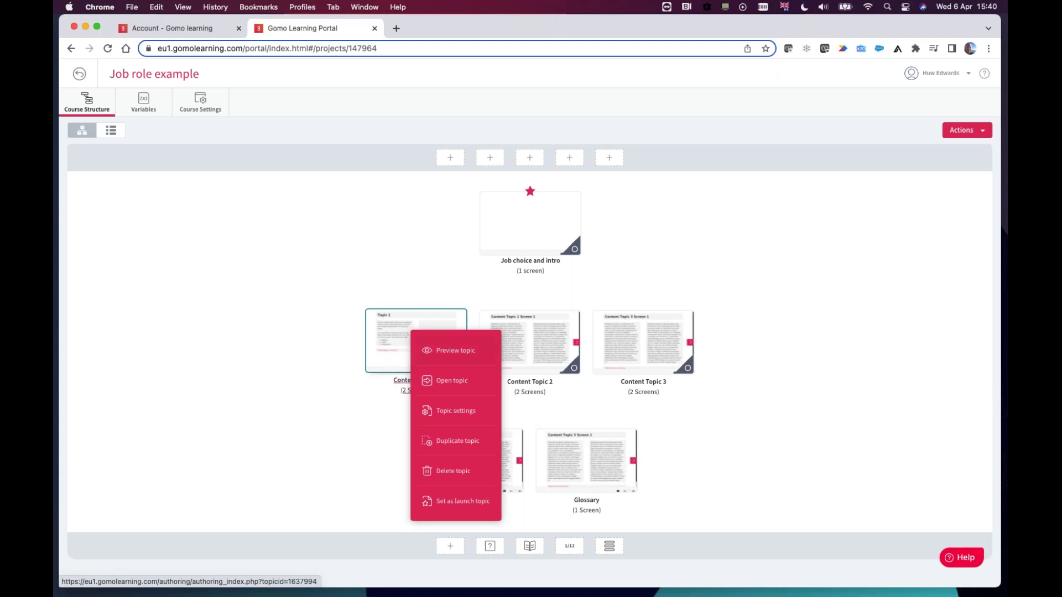
left_click(467, 409)
left_click_drag(443, 142, 305, 129)
type("Sales")
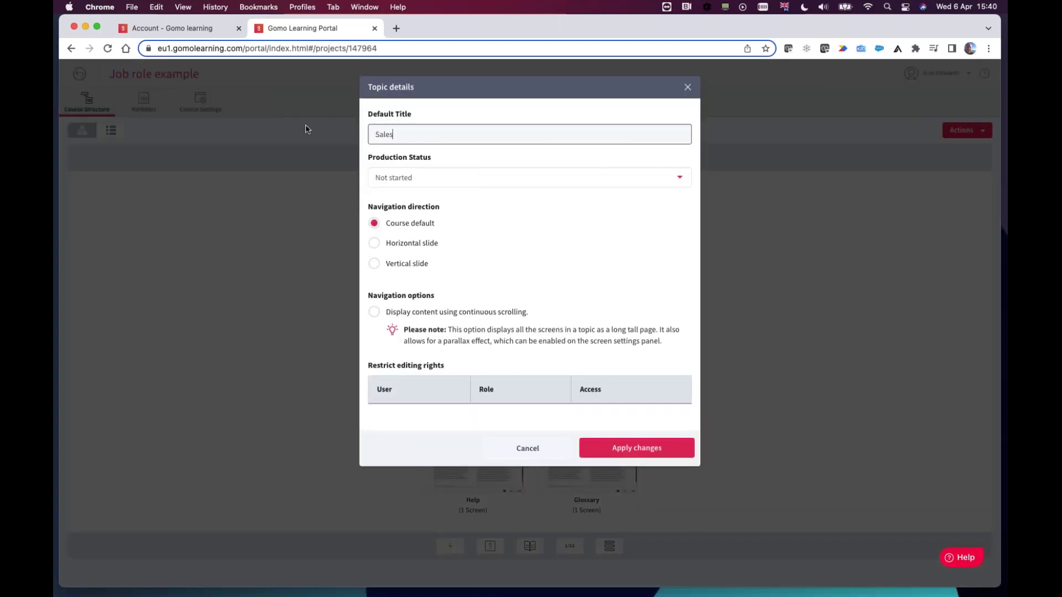
left_click(613, 447)
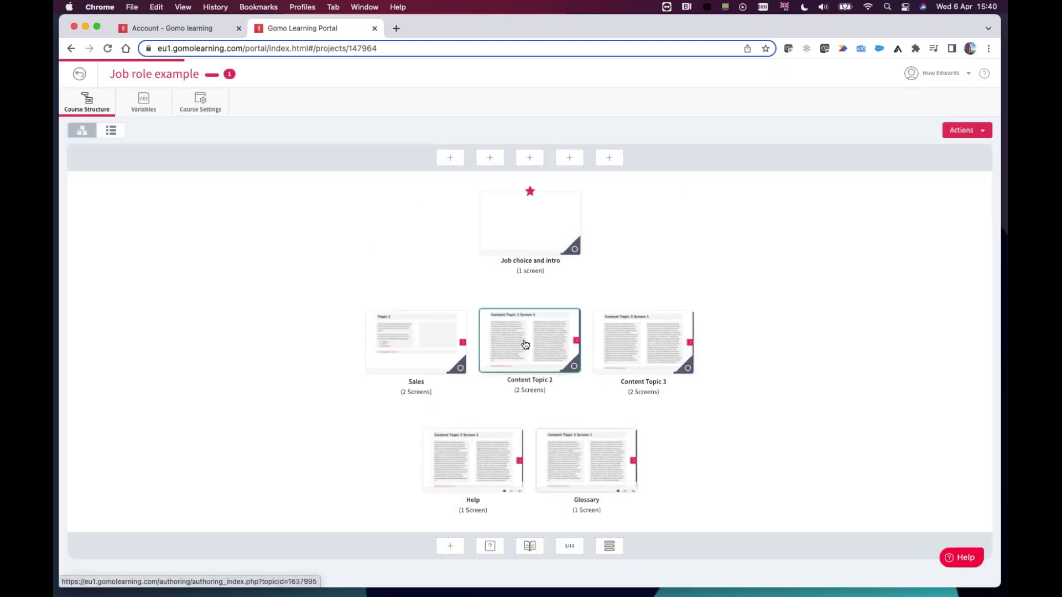
Step: Rename Content Topic 2 as "Technical" in its topic settings and apply the change
left_click(525, 344)
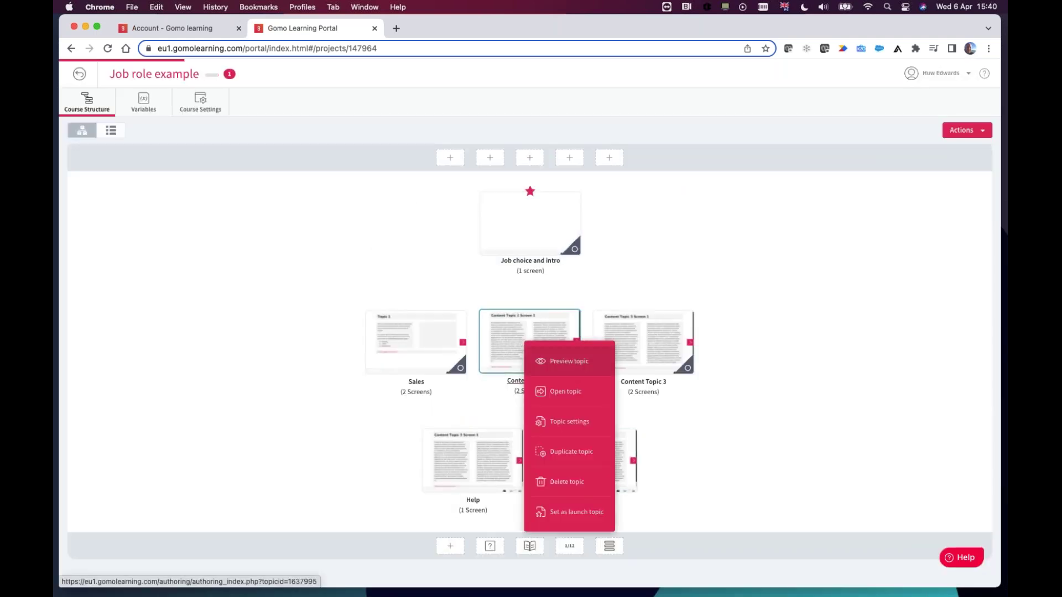
left_click(571, 425)
left_click(455, 133)
left_click_drag(455, 133, 348, 123)
type("technical")
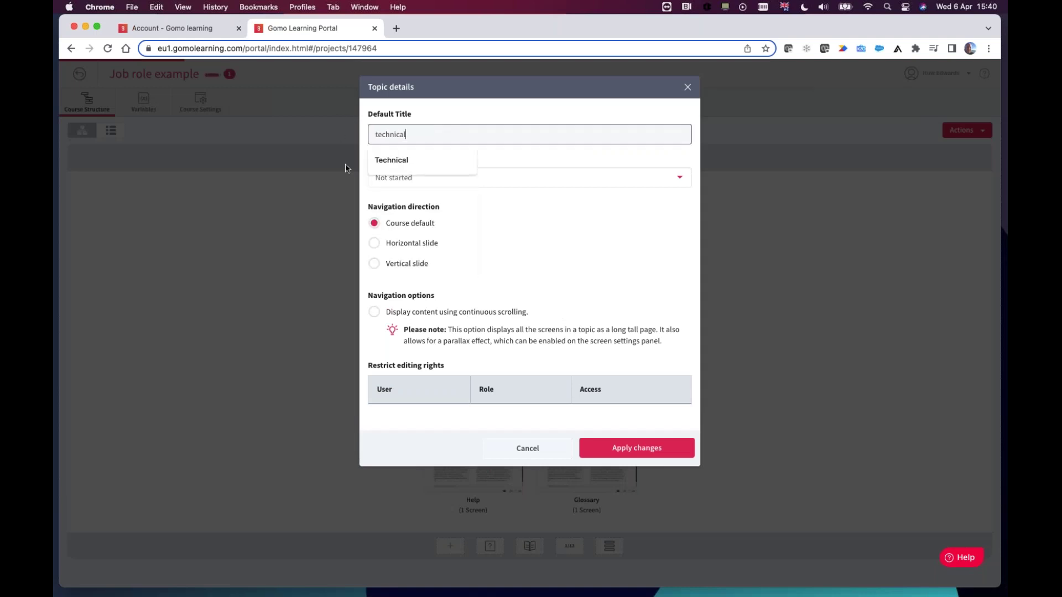
left_click(390, 161)
left_click(659, 448)
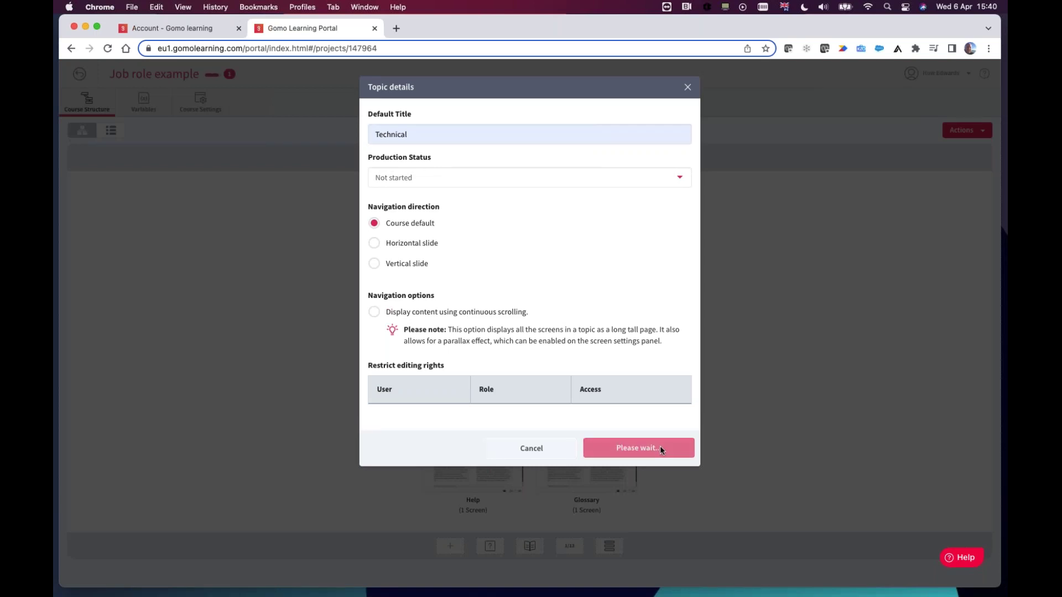
Step: Rename Content Topic 3 as "Administration Role" in its topic settings and apply the change
mouse_move(645, 354)
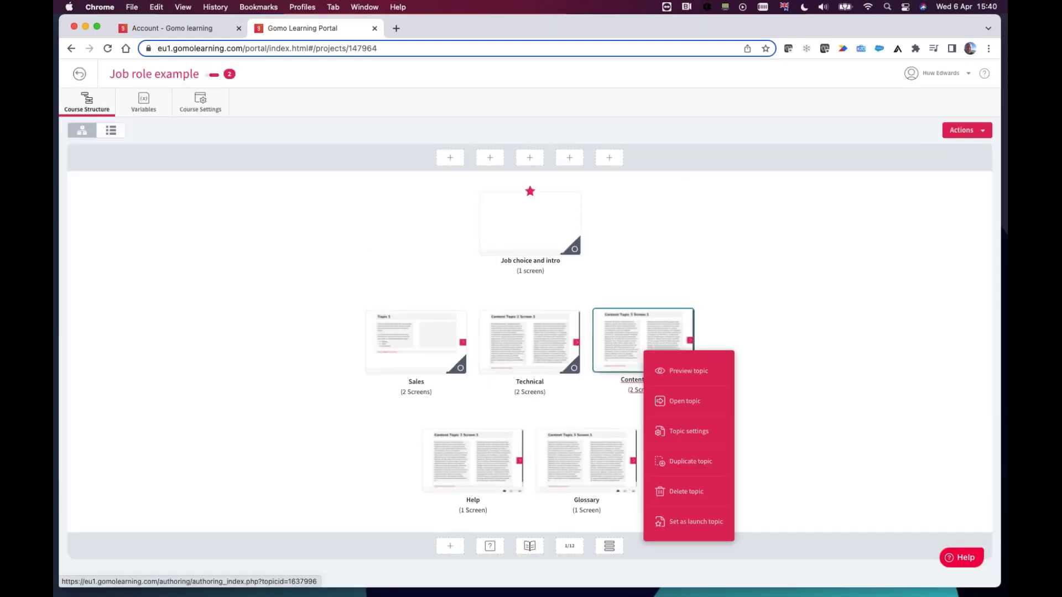
left_click(685, 431)
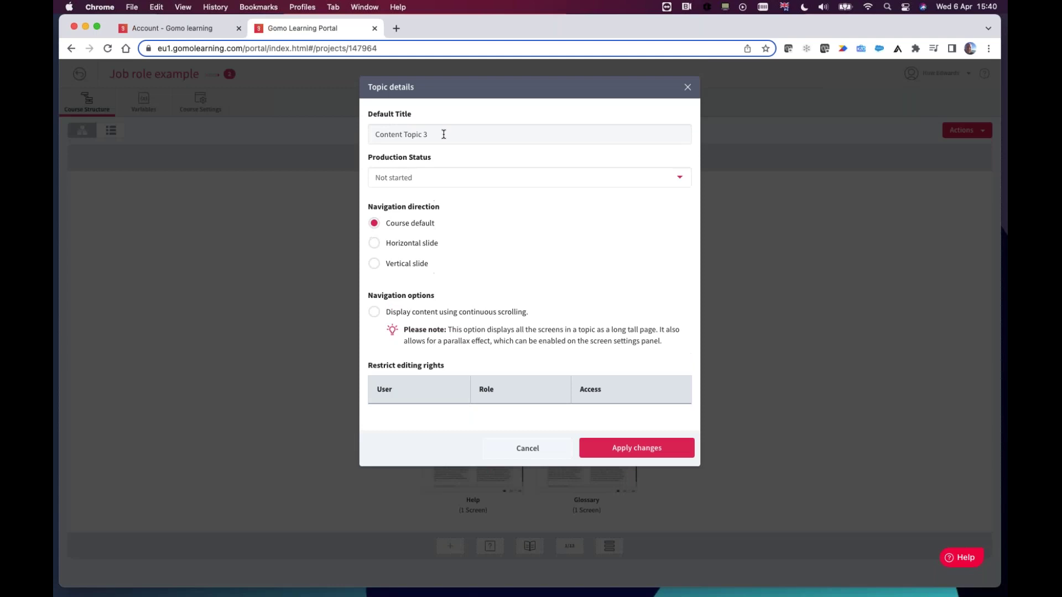
type("Admins")
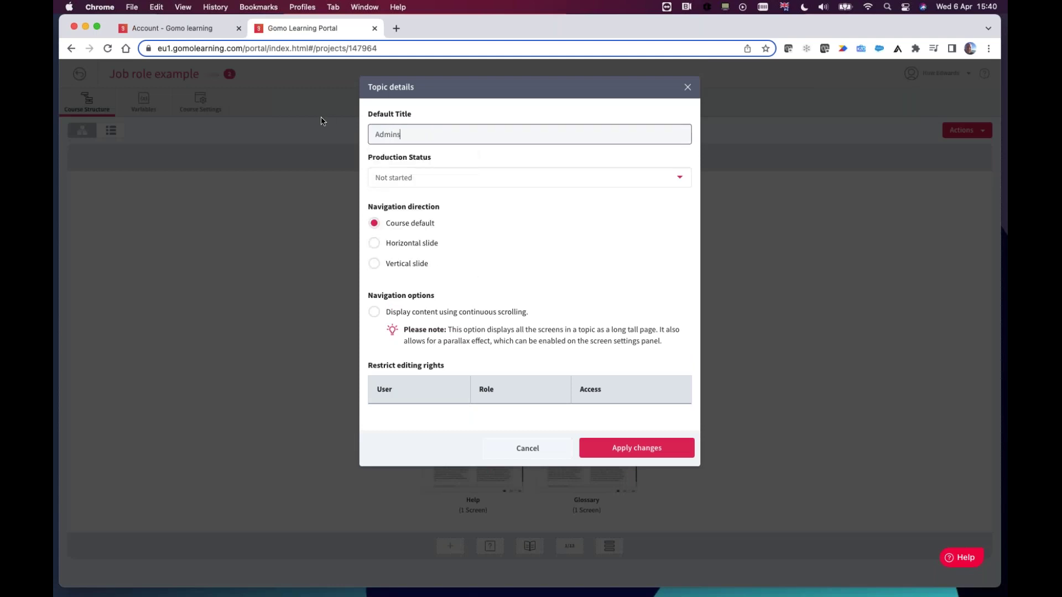
type("tr")
key("BackSpace")
key("BackSpace")
type("tration")
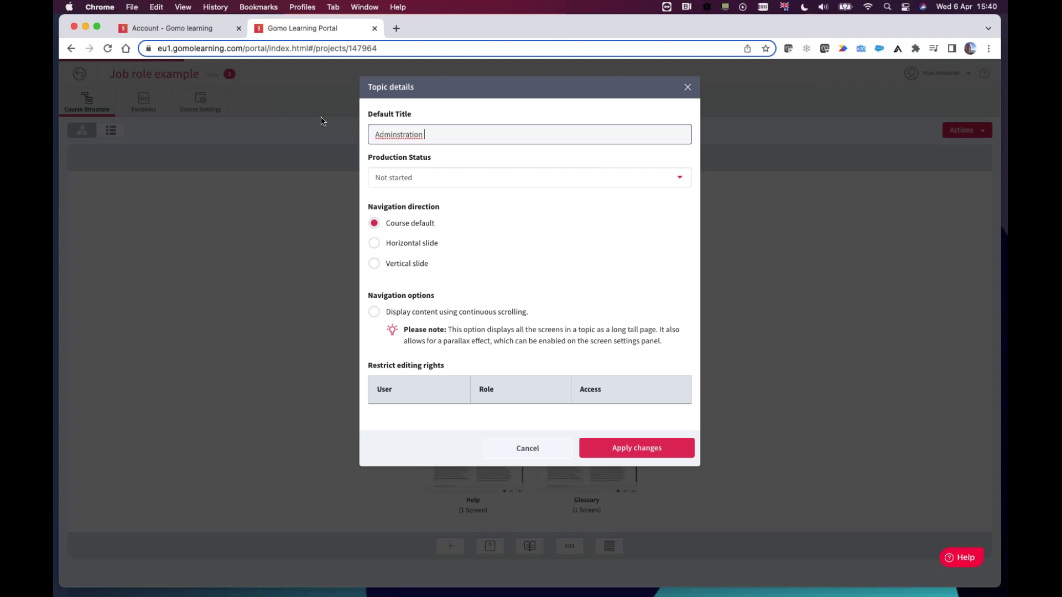
type(" role")
left_click(406, 135)
type("i")
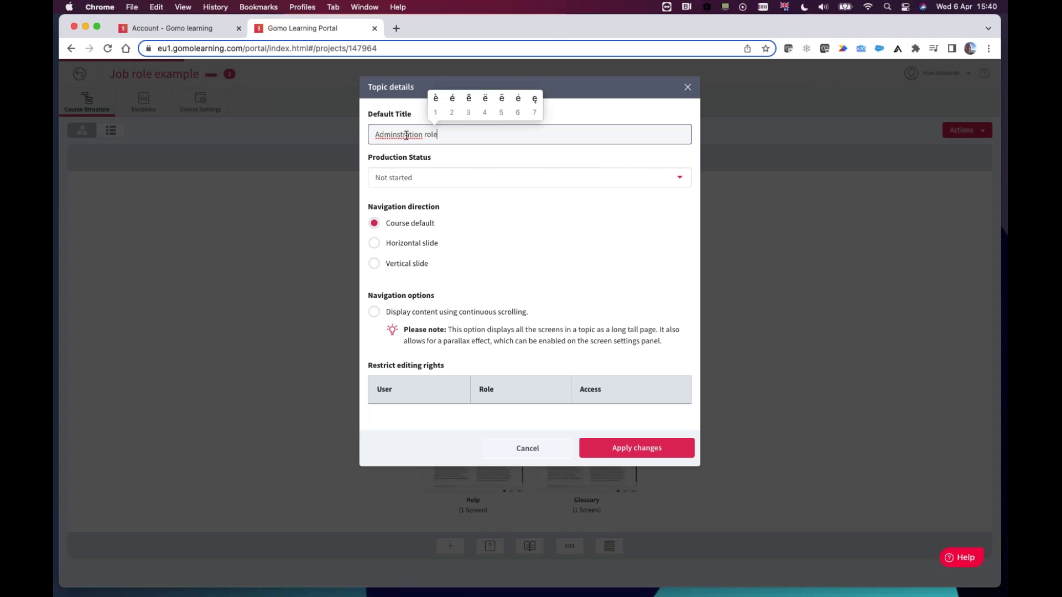
left_click(461, 138)
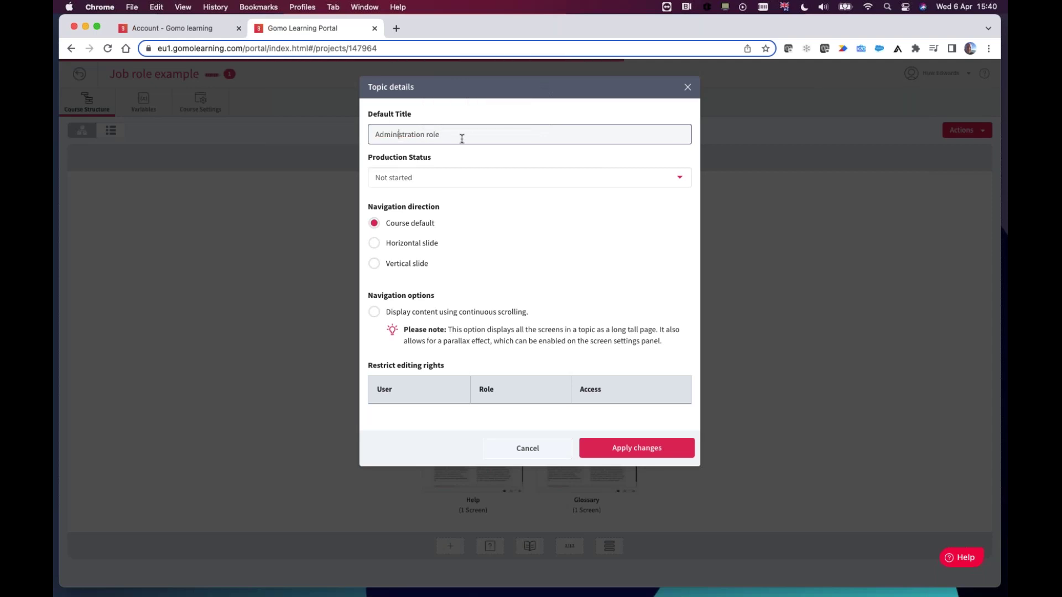
left_click(653, 456)
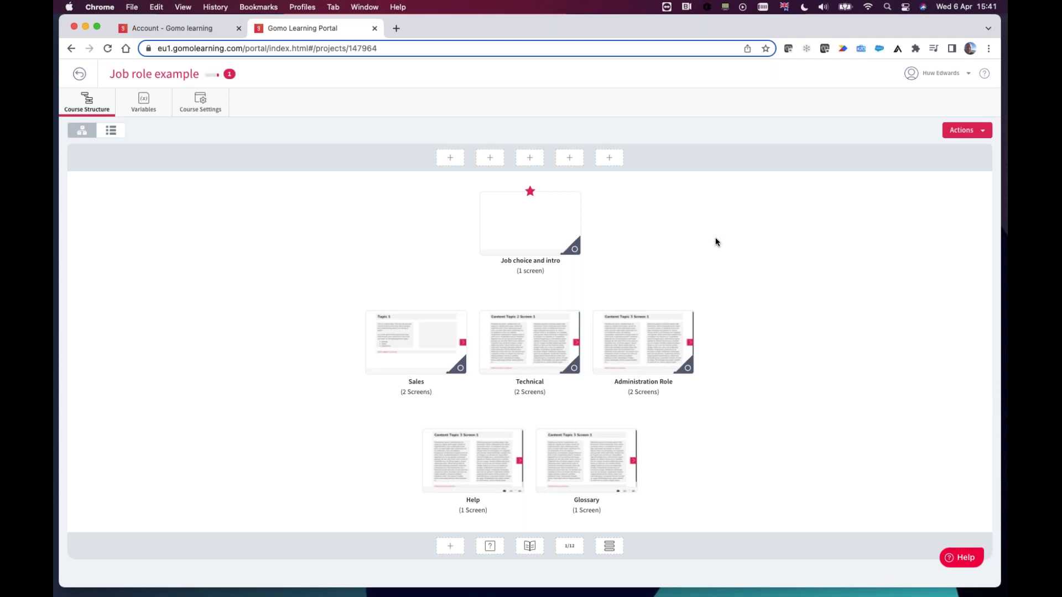
Step: Create a new course variable named "job" with no default value and persistence off
left_click(147, 111)
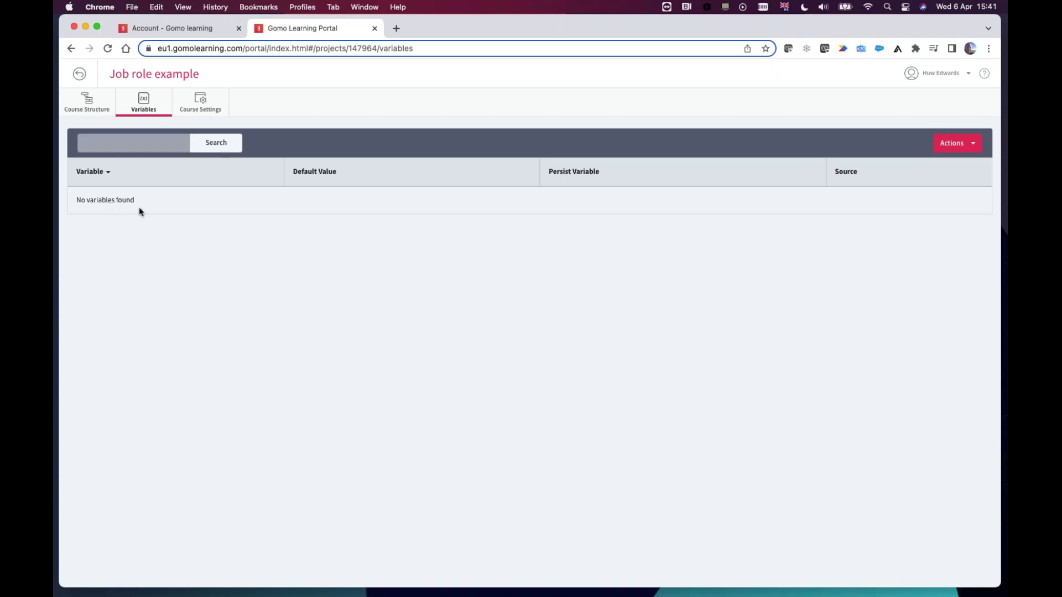
left_click(973, 145)
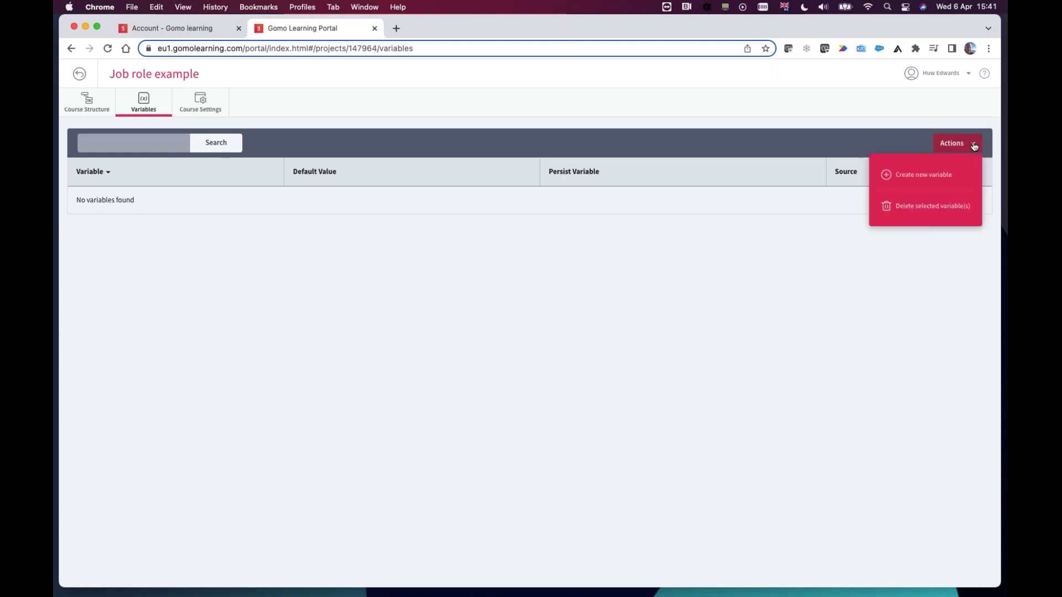
left_click(916, 175)
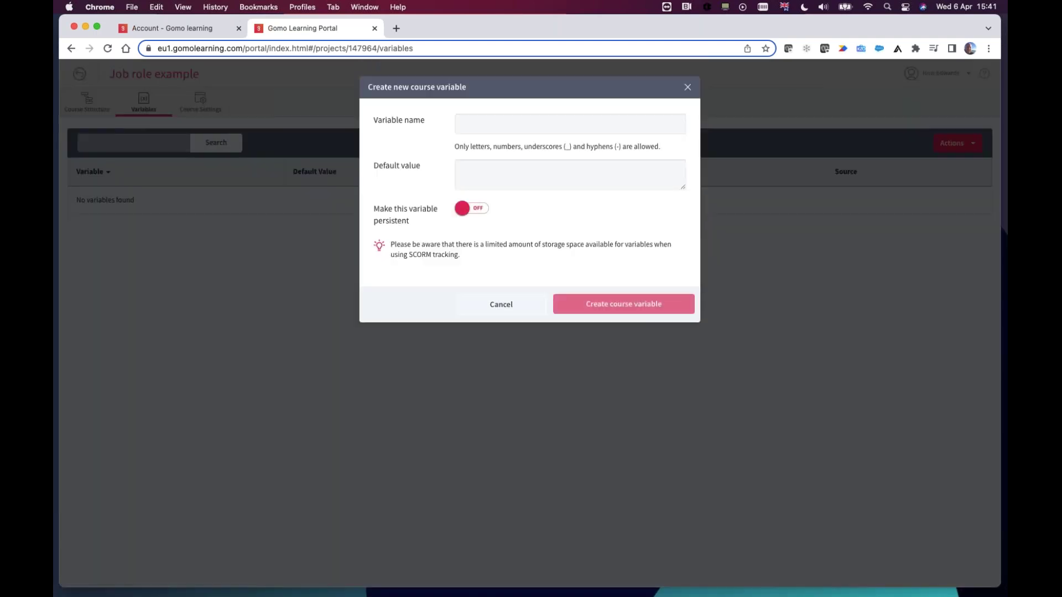
left_click(543, 122)
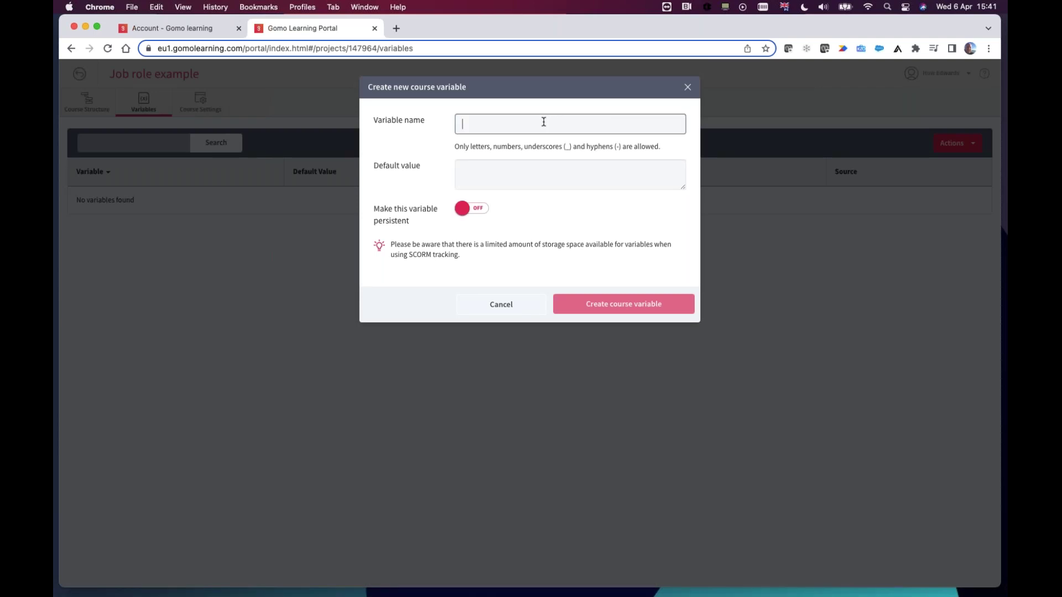
type("job")
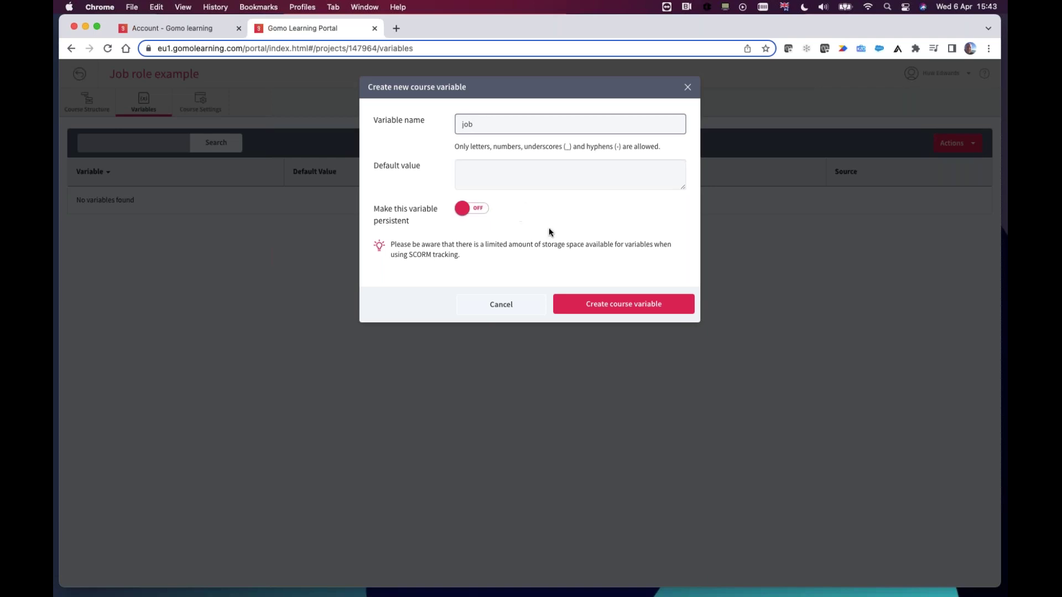
left_click(601, 308)
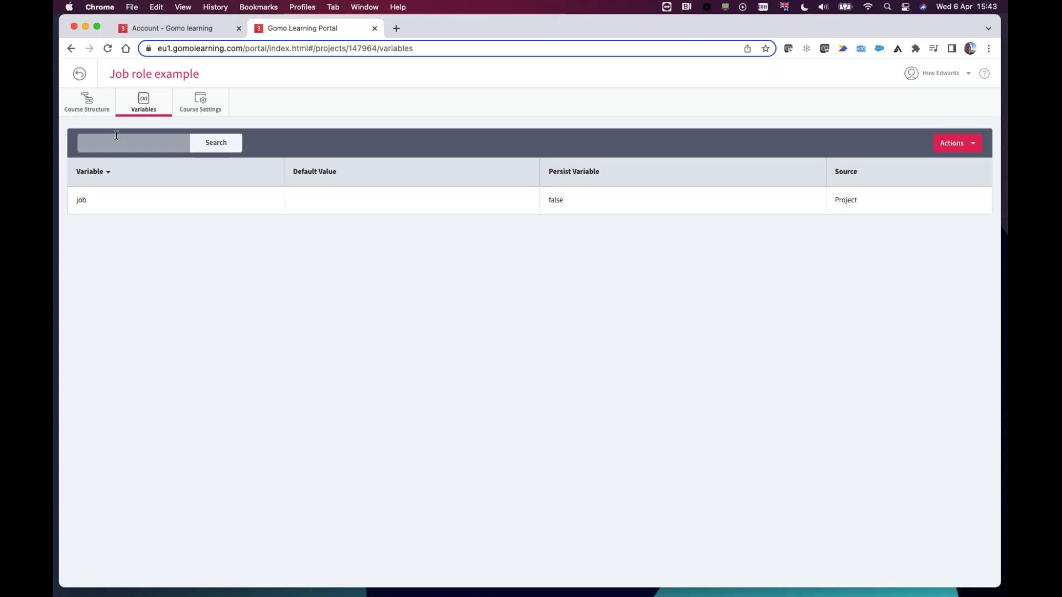
Step: Open the Job choice and intro topic for authoring and retitle its Introduction screen as "Job choice"
left_click(87, 105)
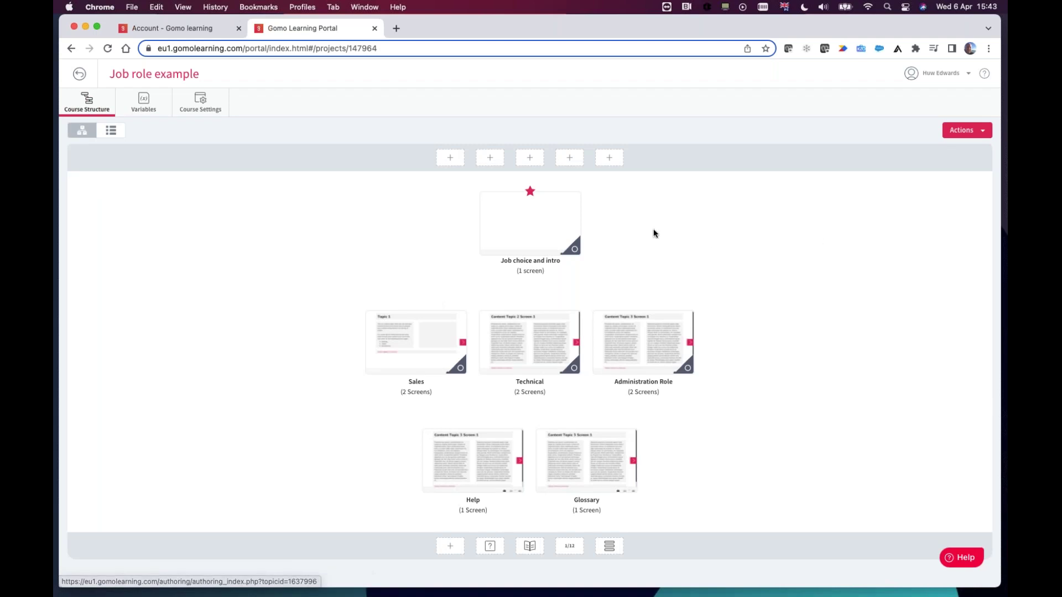
left_click(541, 228)
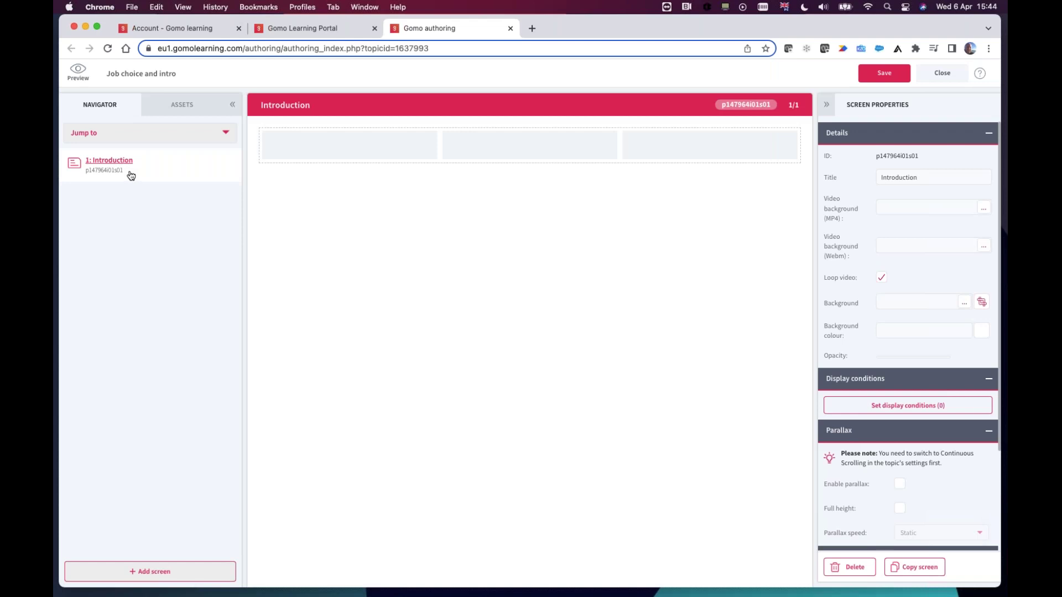
left_click(119, 171)
double_click(930, 184)
type("Job choice")
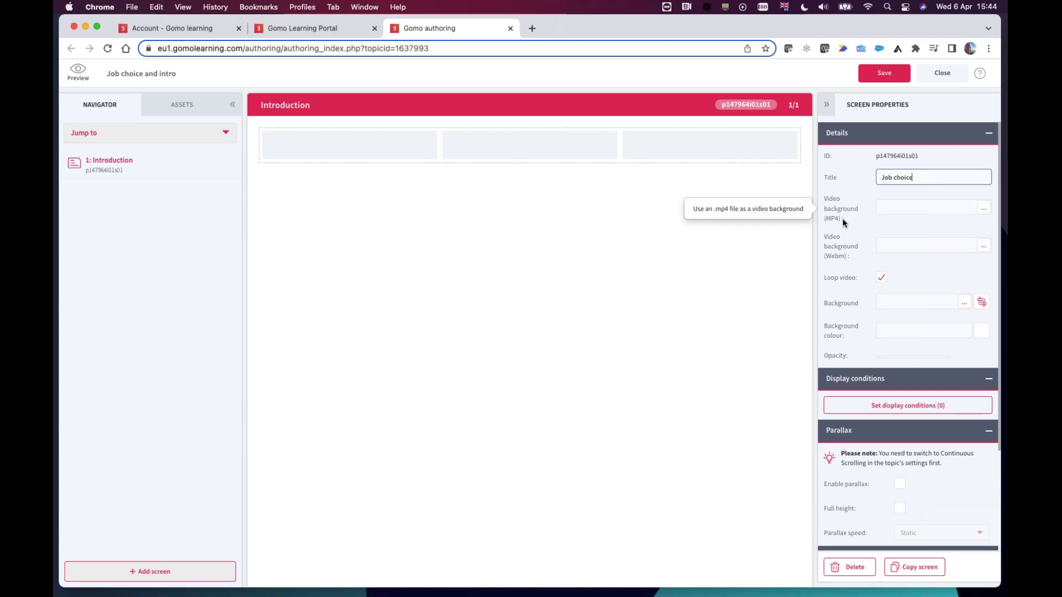
left_click(616, 284)
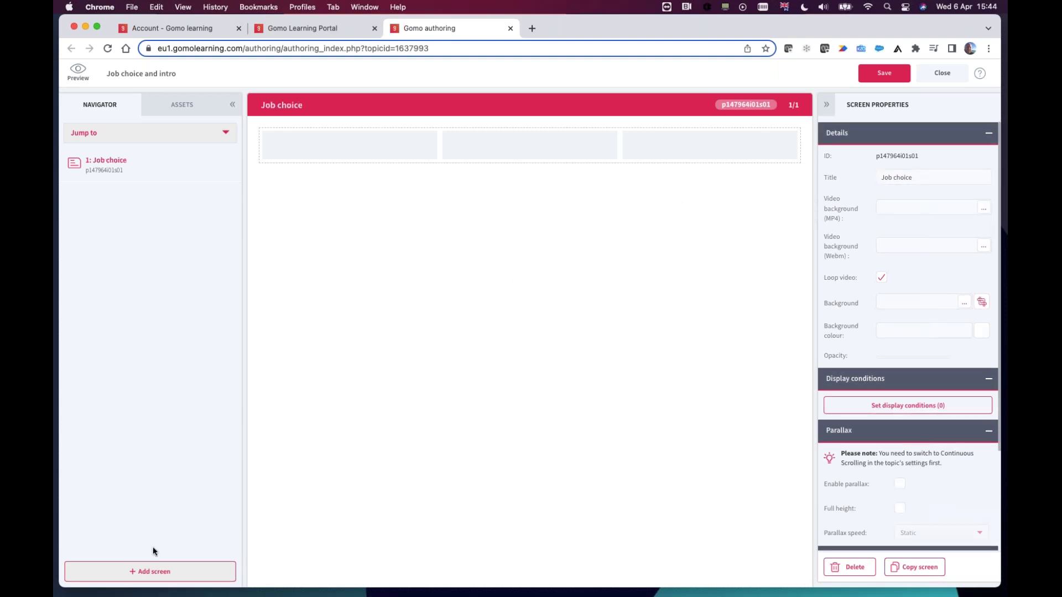
Step: Add a second screen to the topic and title it "Welcome"
left_click(146, 571)
left_click(135, 433)
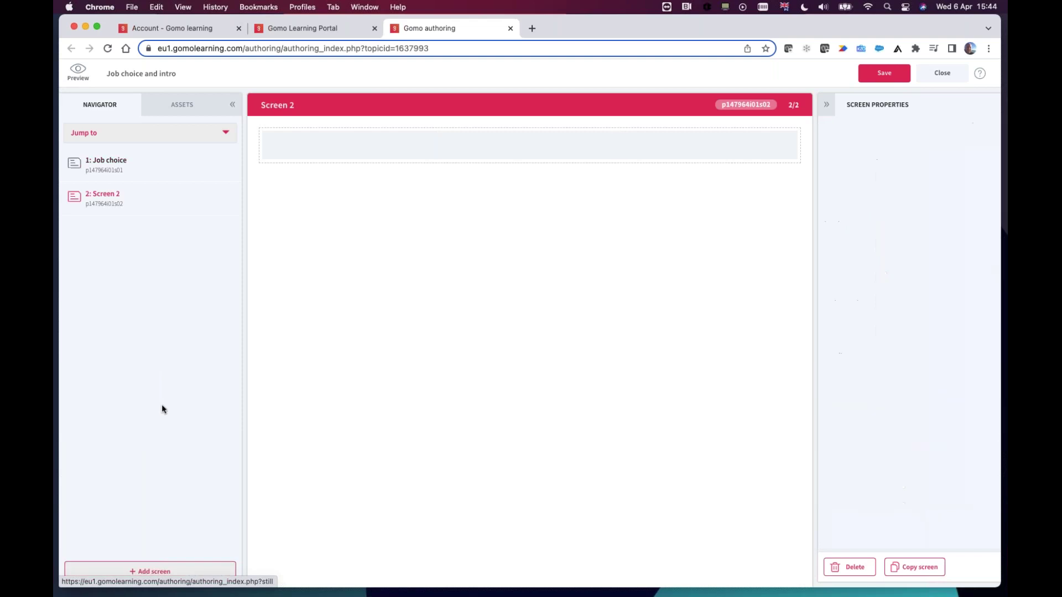
left_click_drag(947, 179, 860, 168)
type("Welcome")
left_click(746, 236)
Step: Change the Job choice screen's layout to a single column and place a Text asset in it
left_click(126, 162)
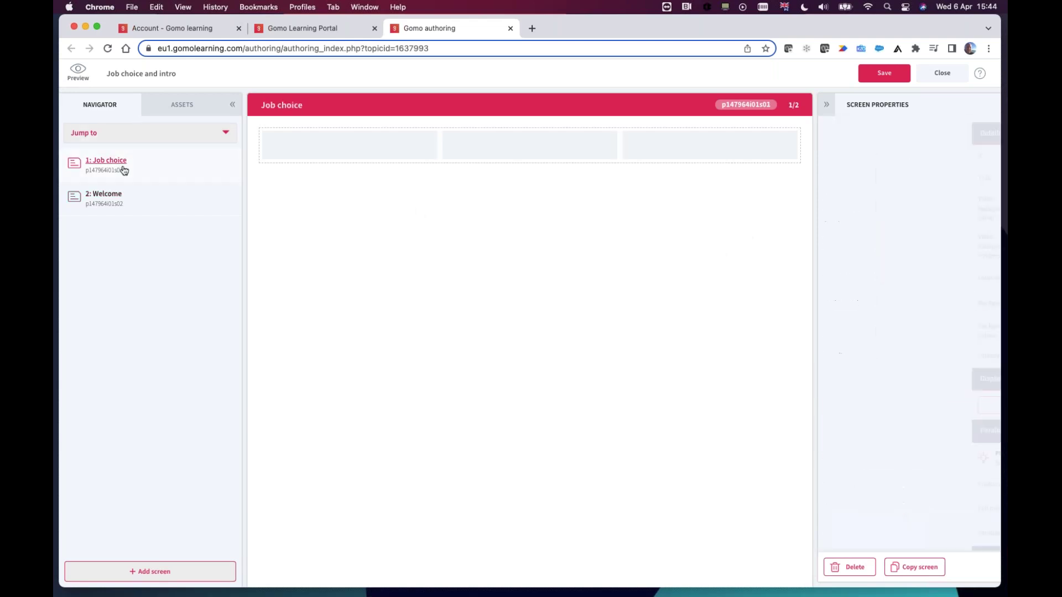
left_click(366, 154)
left_click(844, 212)
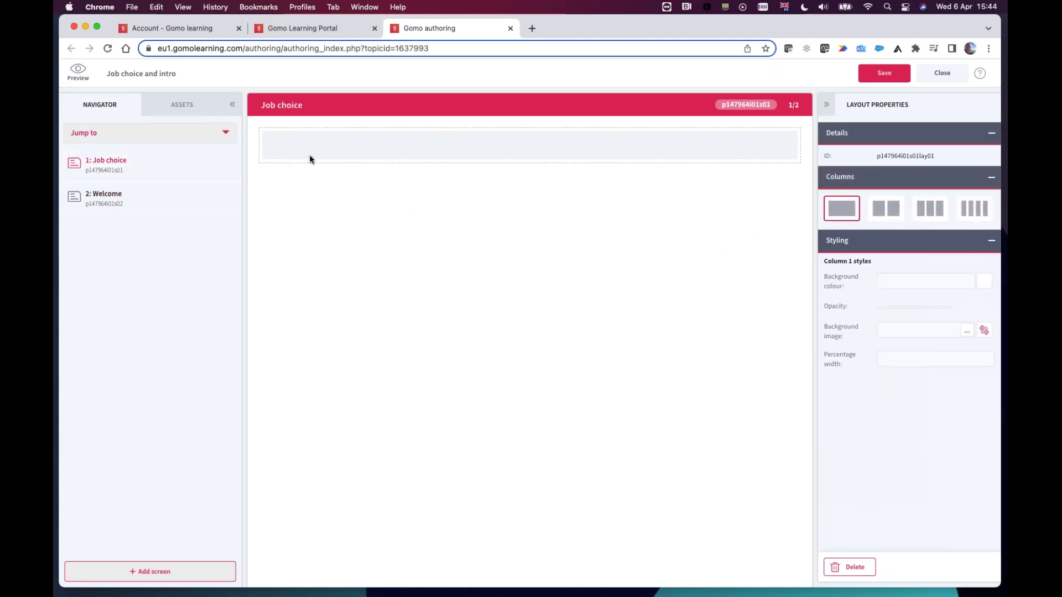
left_click(181, 104)
scroll(97, 551, "down", 5)
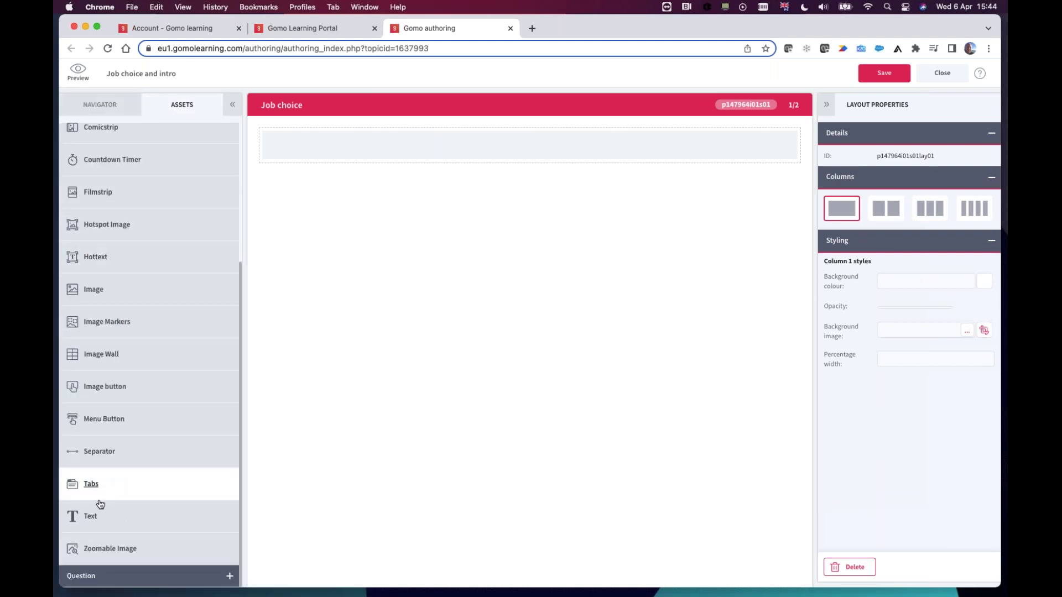
left_click_drag(86, 515, 366, 154)
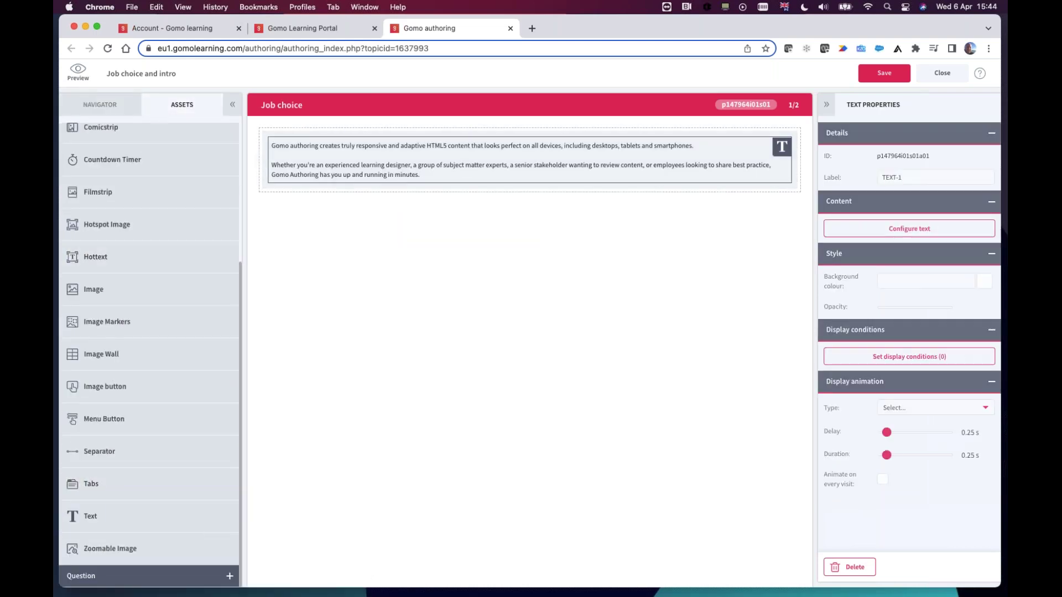
Step: Replace the text asset's placeholder content with "Please select your job role" and apply it
double_click(464, 166)
key("super+a")
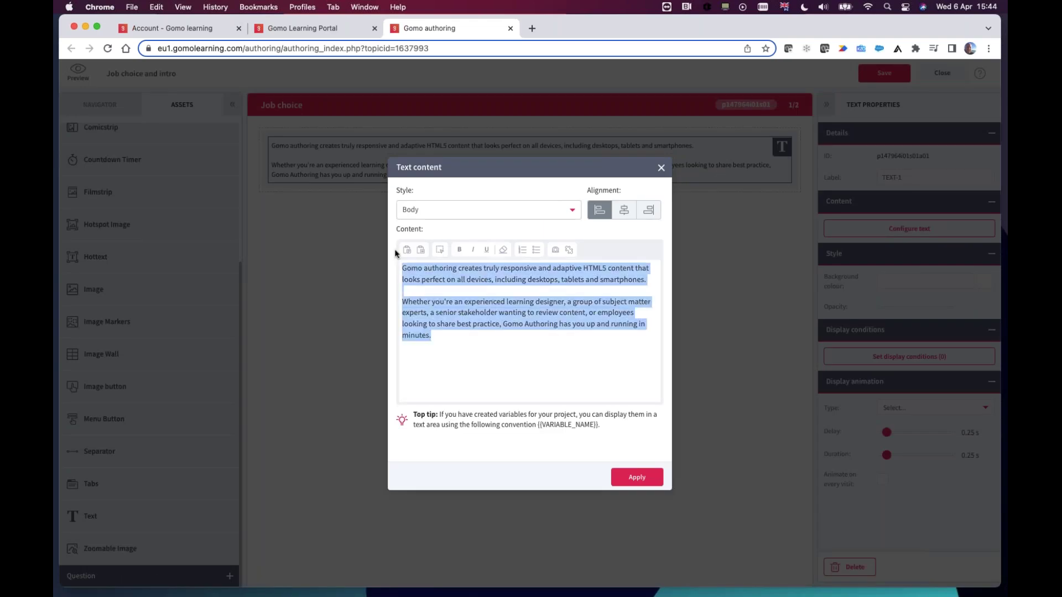
type("Please slecet")
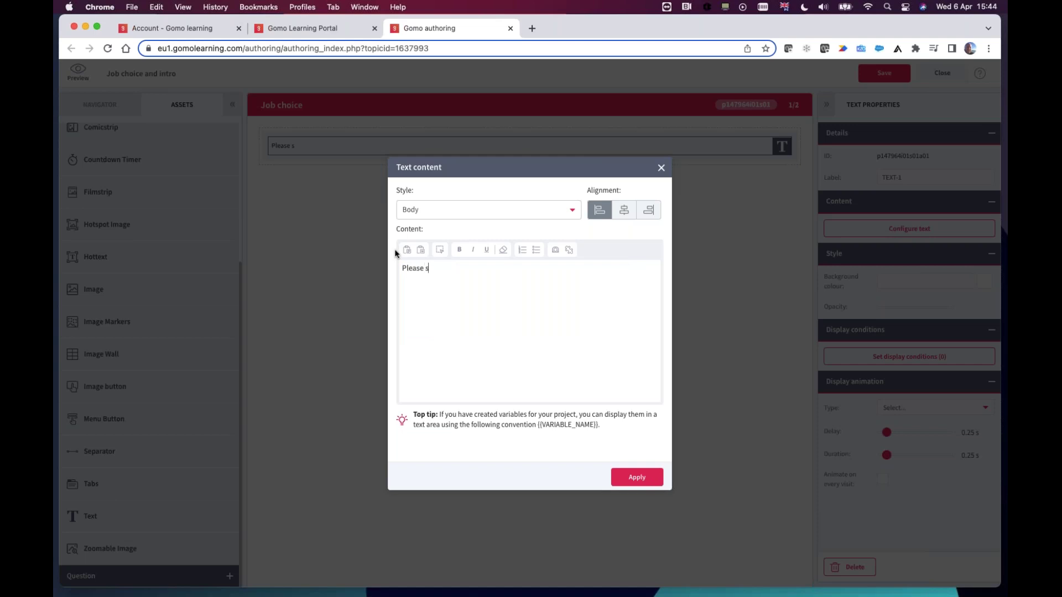
key("BackSpace")
key("BackSpace")
key("BackSpace")
key("BackSpace")
key("BackSpace")
type("select your job role")
left_click(644, 479)
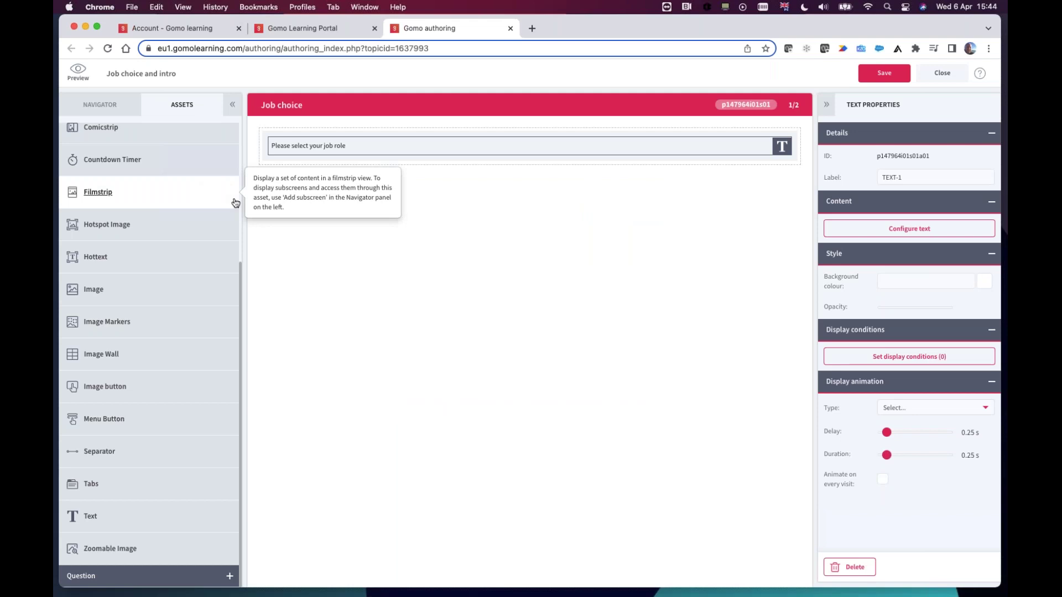
Step: Add a Button asset below the job role text and label it "Sales"
scroll(235, 203, "up", 5)
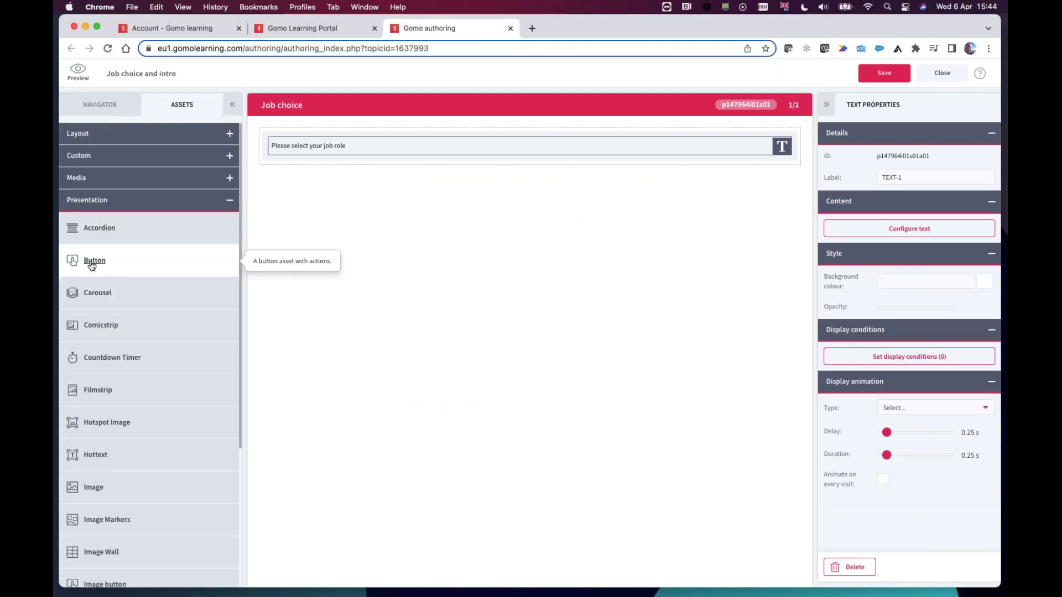
left_click_drag(92, 266, 341, 186)
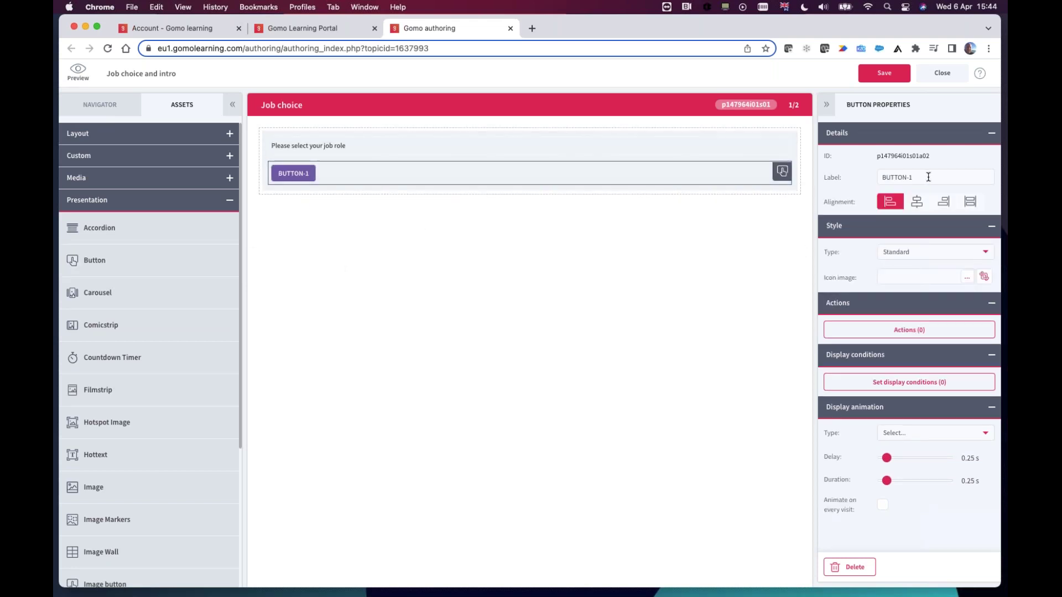
left_click_drag(927, 176, 850, 173)
type("Sales")
left_click(521, 355)
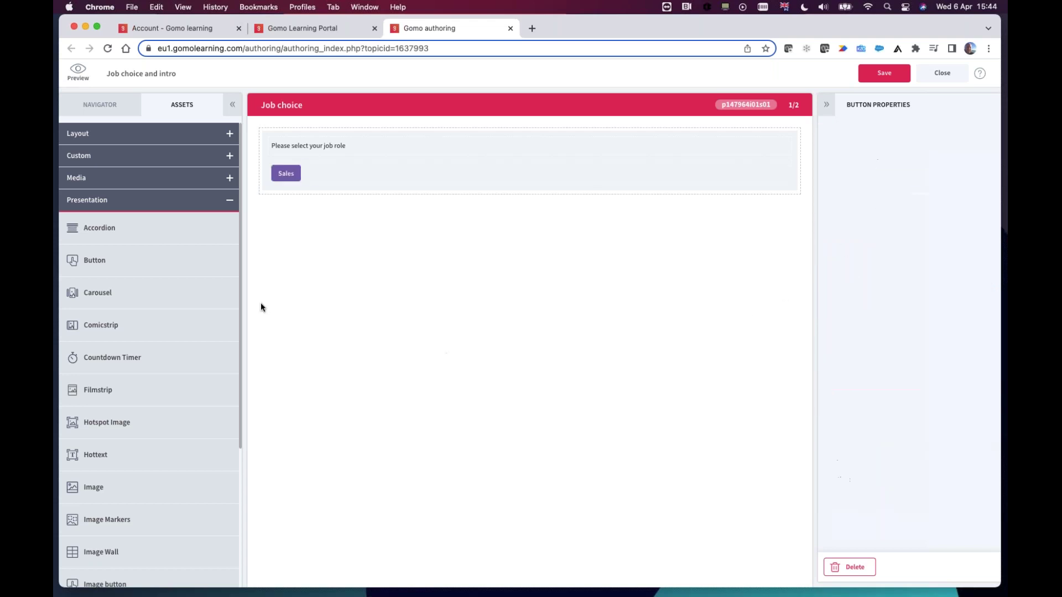
Step: Add a second Button asset below the Sales button and label it "Technical"
left_click_drag(107, 266, 368, 222)
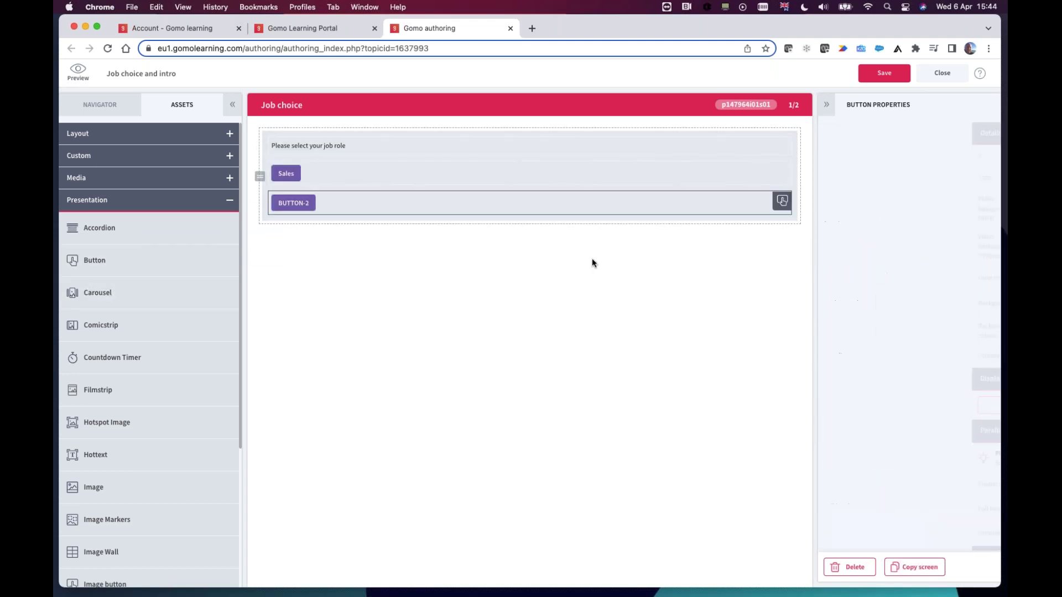
triple_click(937, 177)
type("techno")
type("al")
key("BackSpace")
key("BackSpace")
key("BackSpace")
key("BackSpace")
key("BackSpace")
key("BackSpace")
key("BackSpace")
type("Tech")
left_click(901, 201)
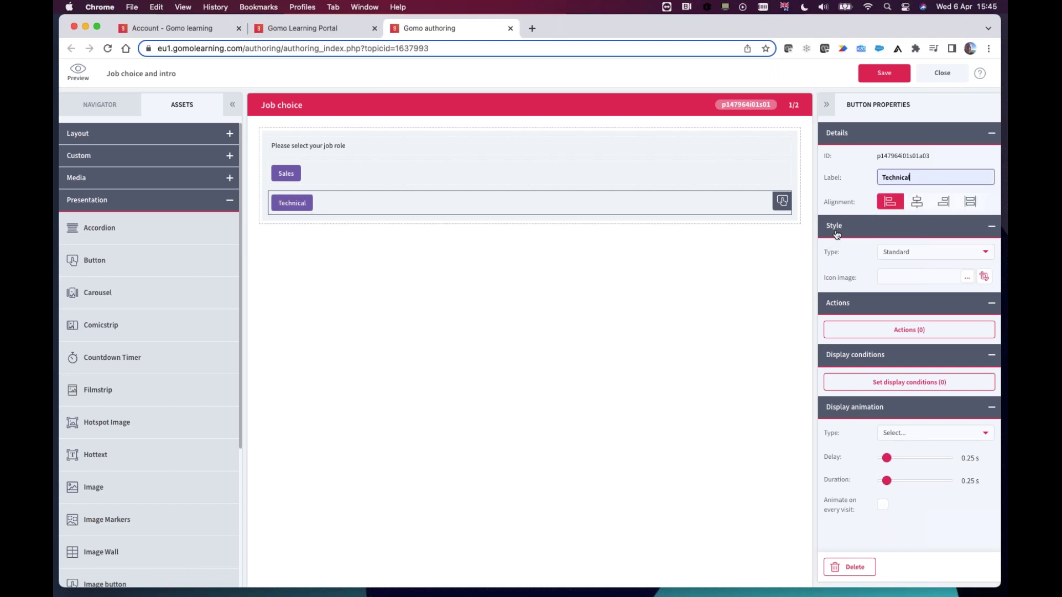
Step: Add a third Button asset below the Technical button and label it "Admin"
left_click_drag(90, 261, 296, 258)
triple_click(936, 175)
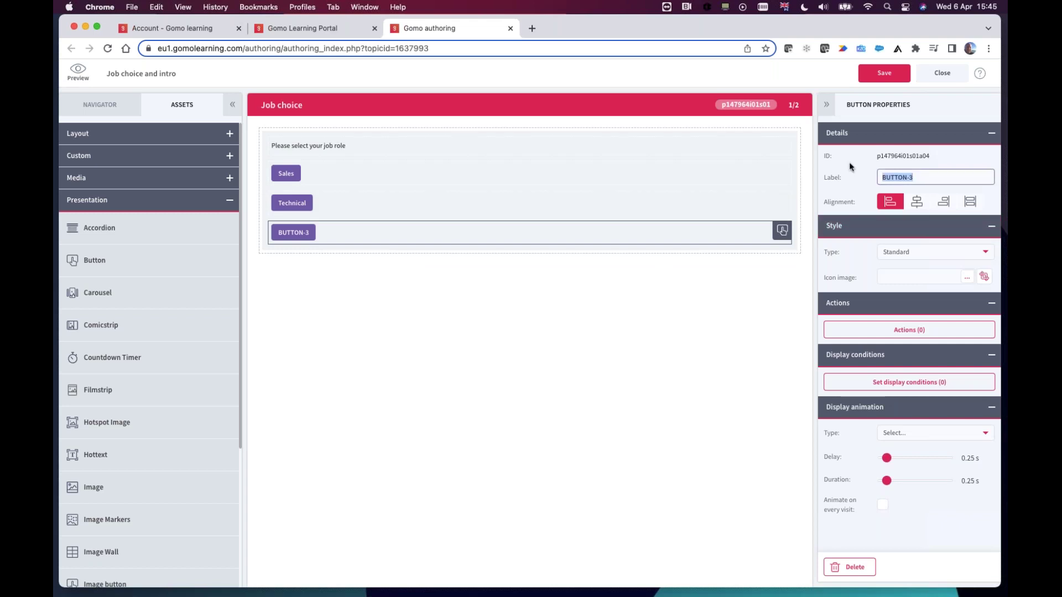
type("Ad")
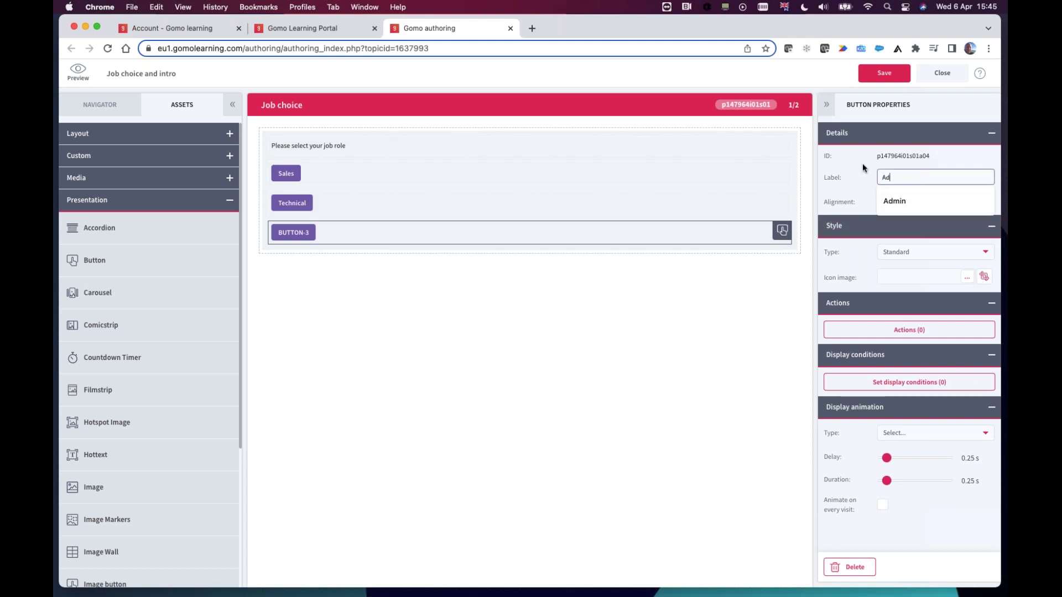
left_click(905, 200)
left_click(449, 366)
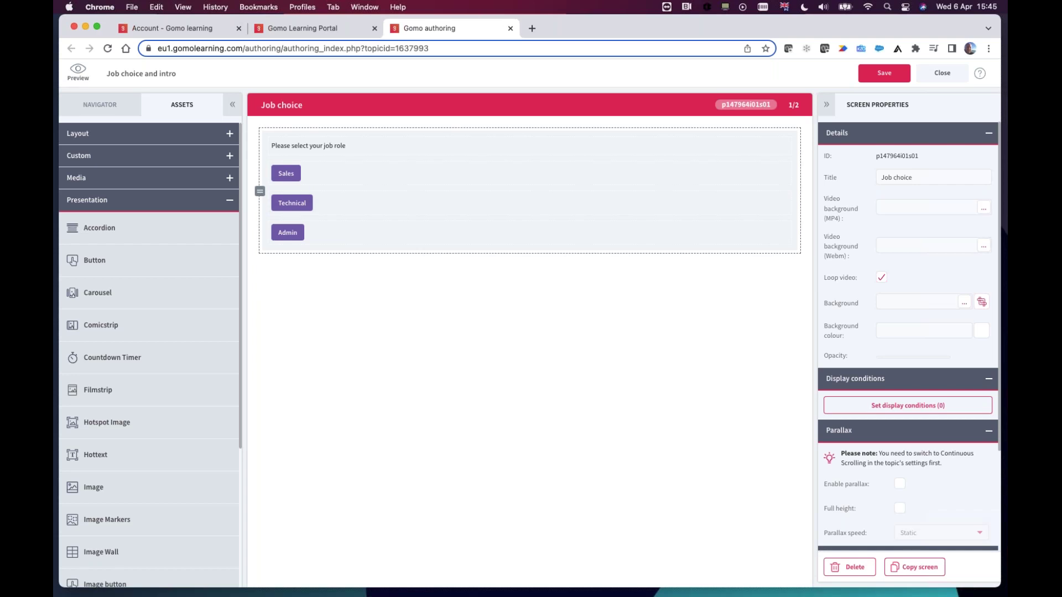
Step: Give the Sales button a Set variable action that sets the variable job to "sales"
left_click(386, 173)
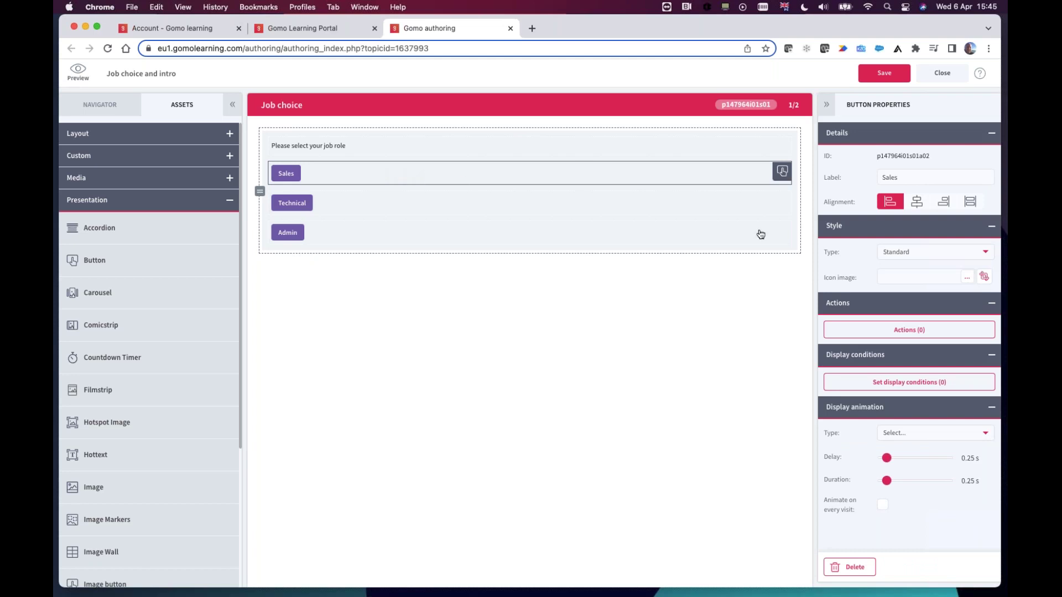
left_click(916, 330)
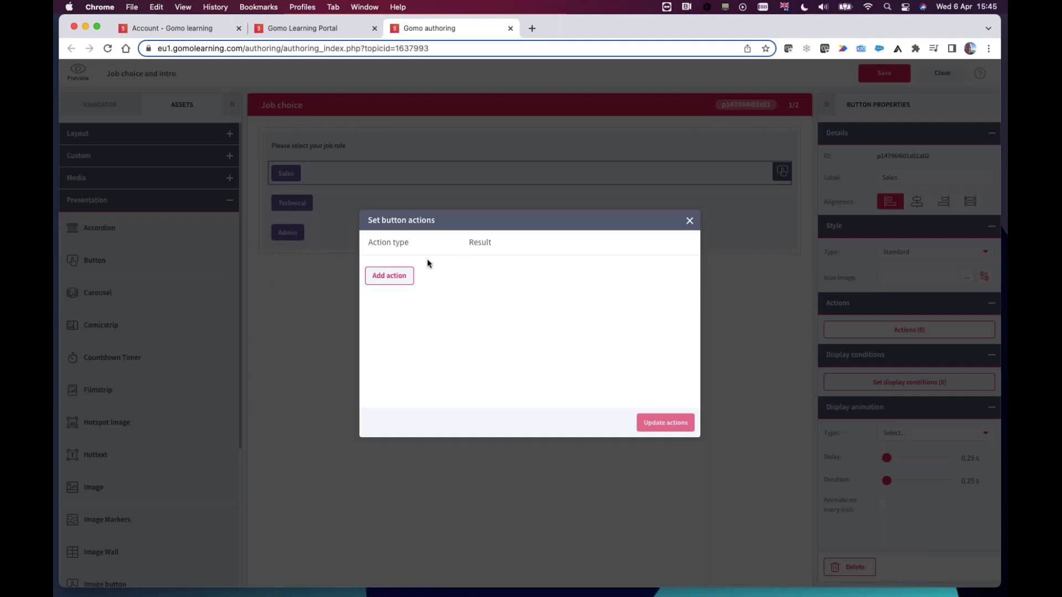
left_click(399, 271)
left_click(399, 271)
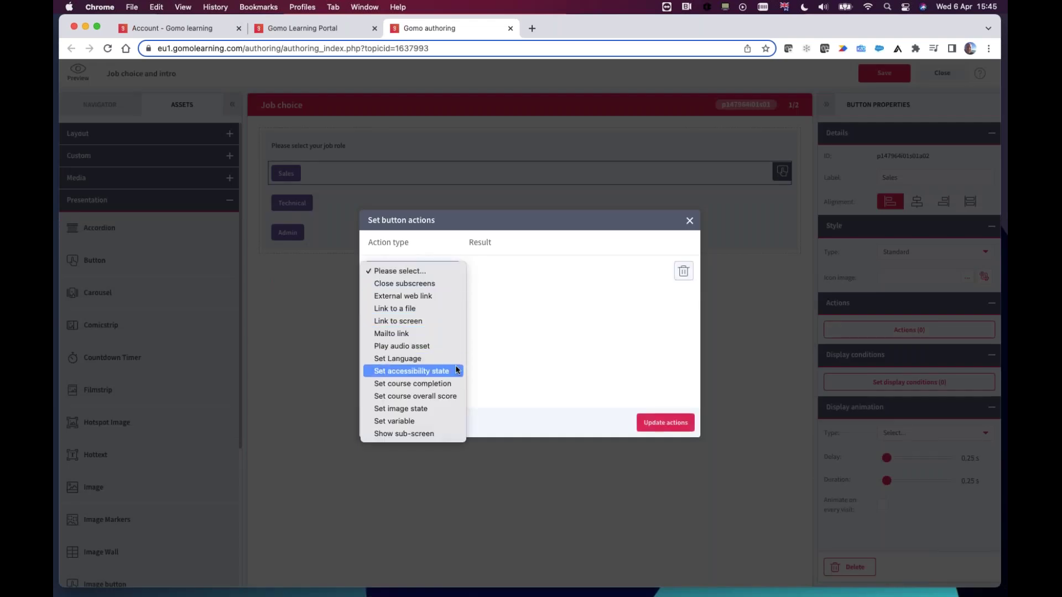
left_click(385, 422)
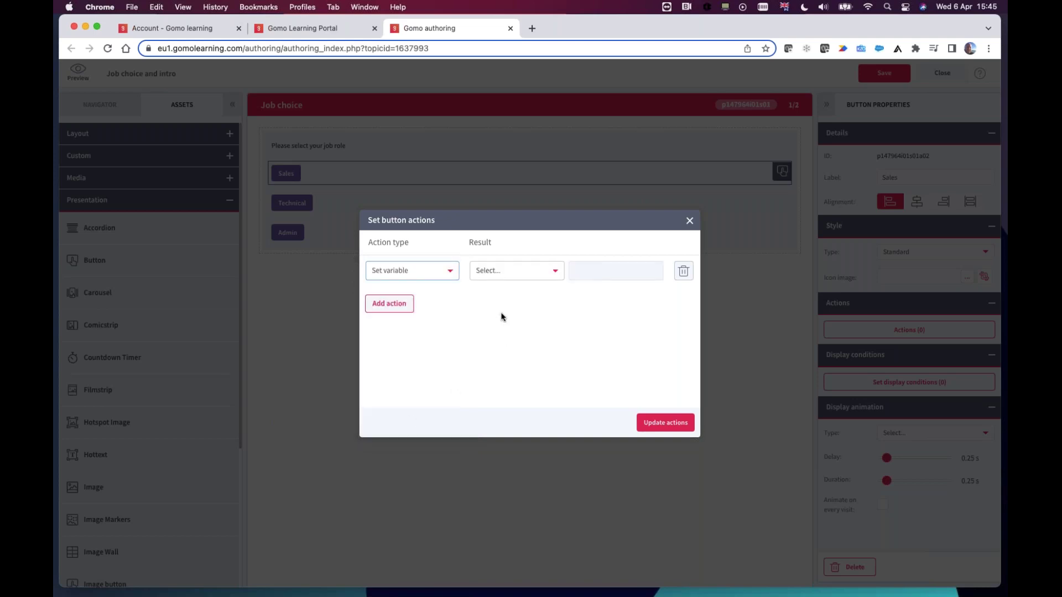
left_click(504, 271)
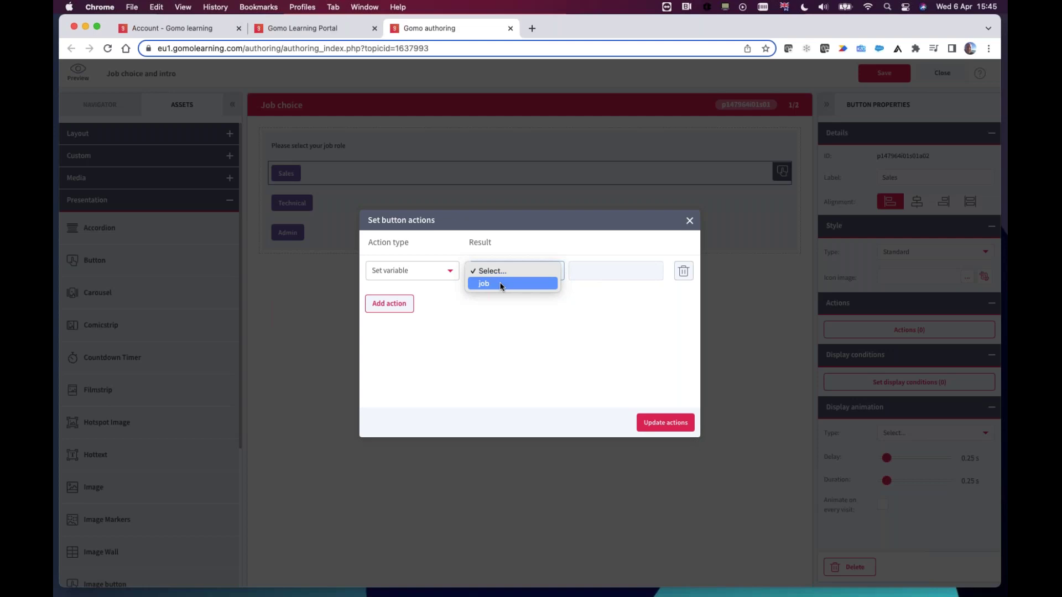
left_click(501, 284)
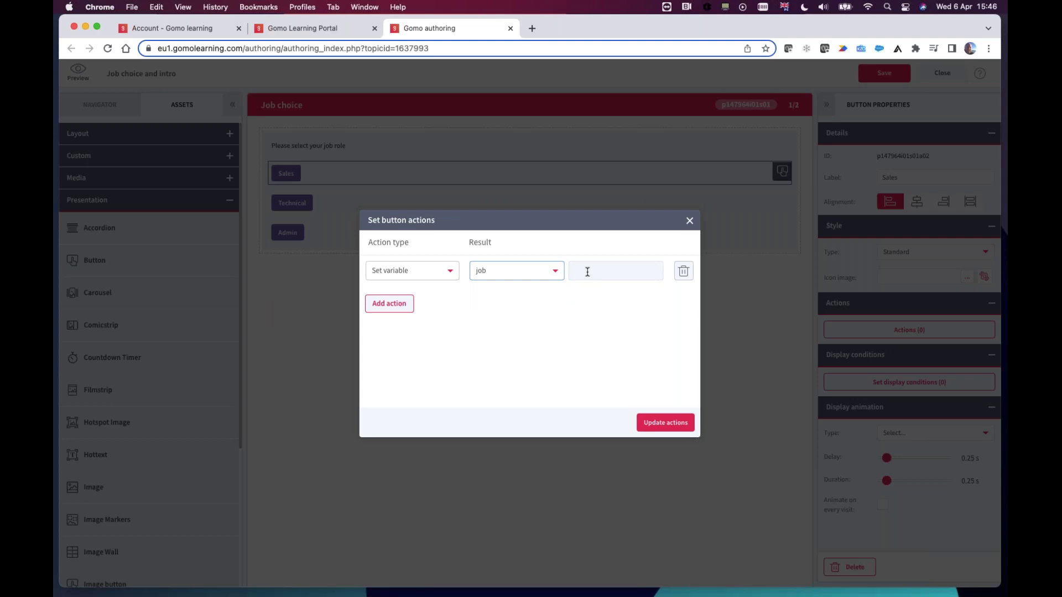
left_click(587, 270)
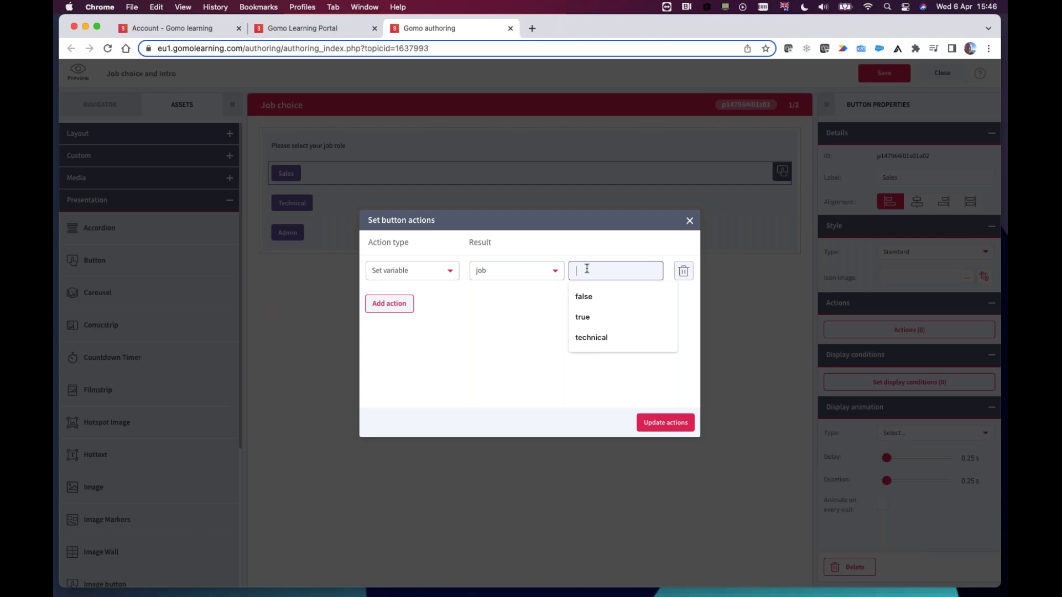
type("sales")
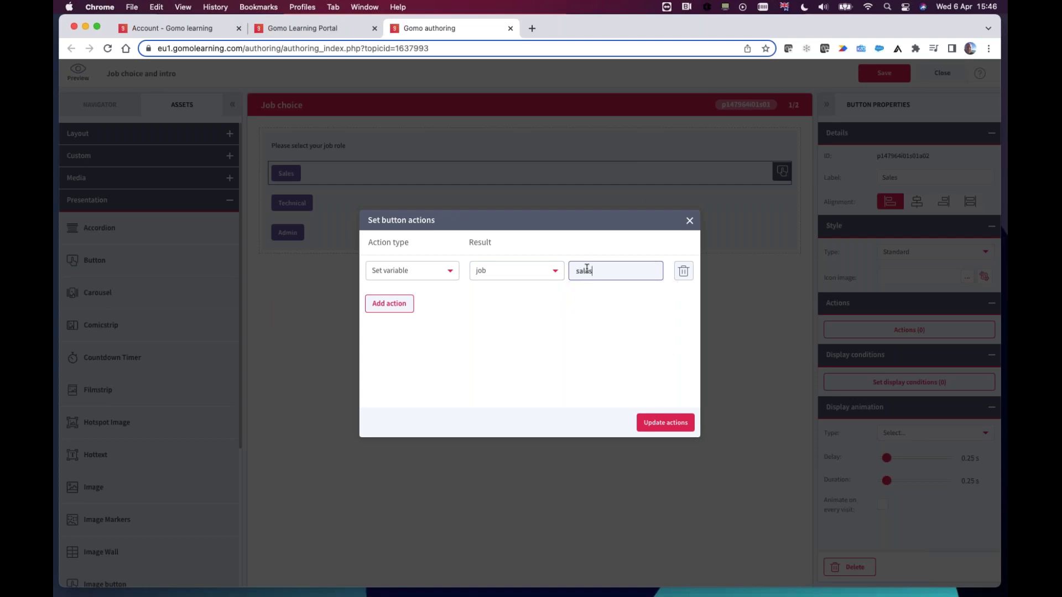
left_click(626, 316)
Step: Add a second action to the Sales button that links to the Next Screen, and update its actions
left_click(404, 308)
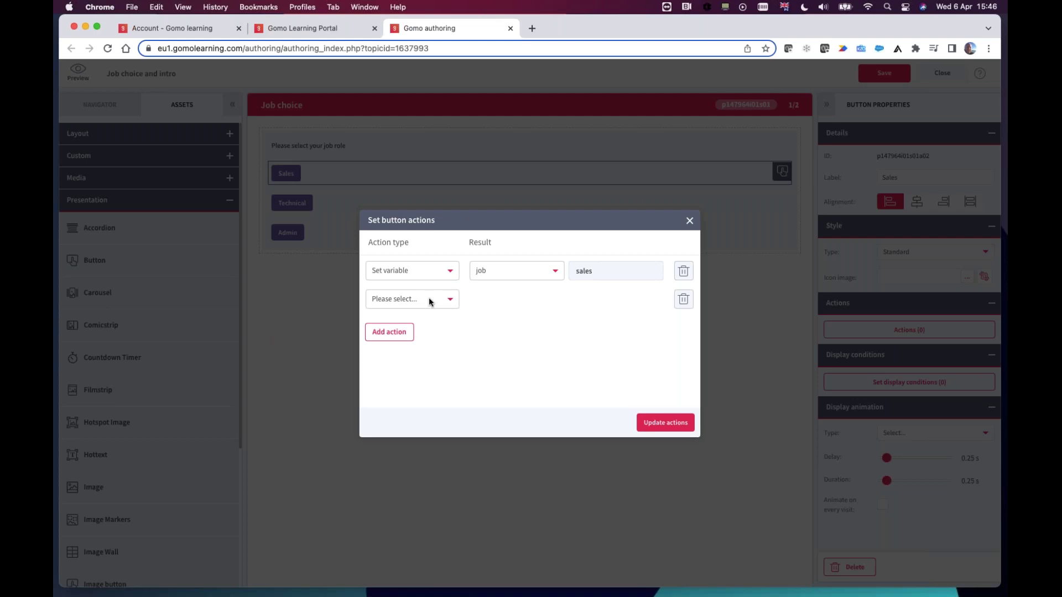
left_click(429, 300)
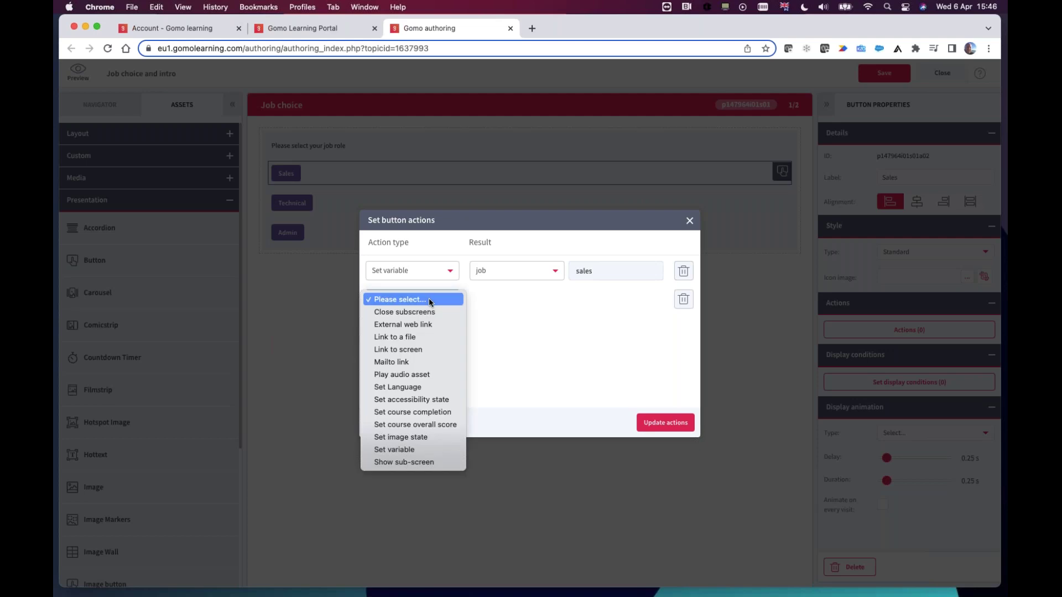
left_click(429, 350)
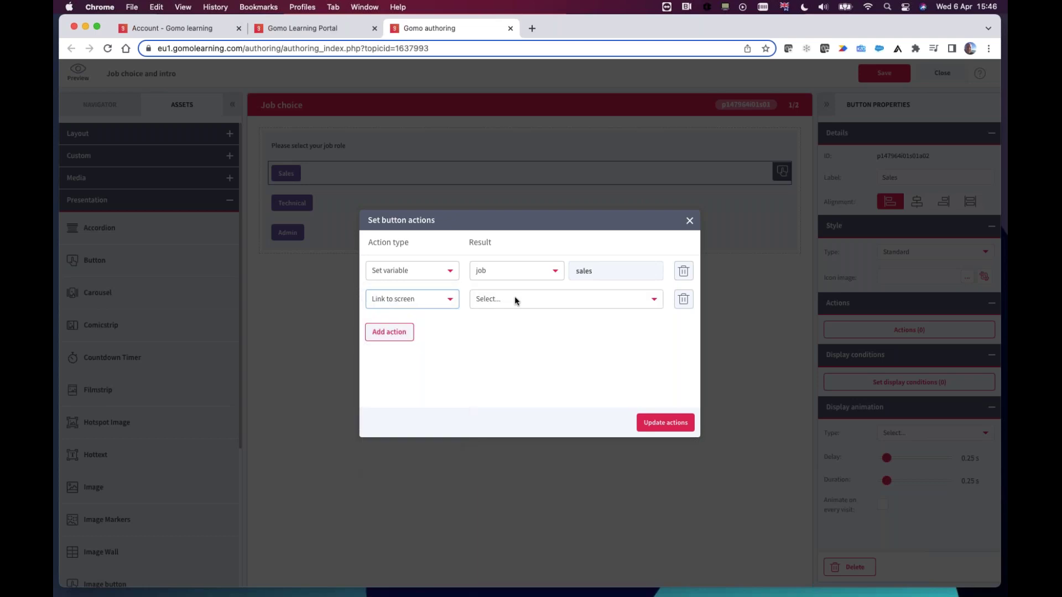
left_click(515, 297)
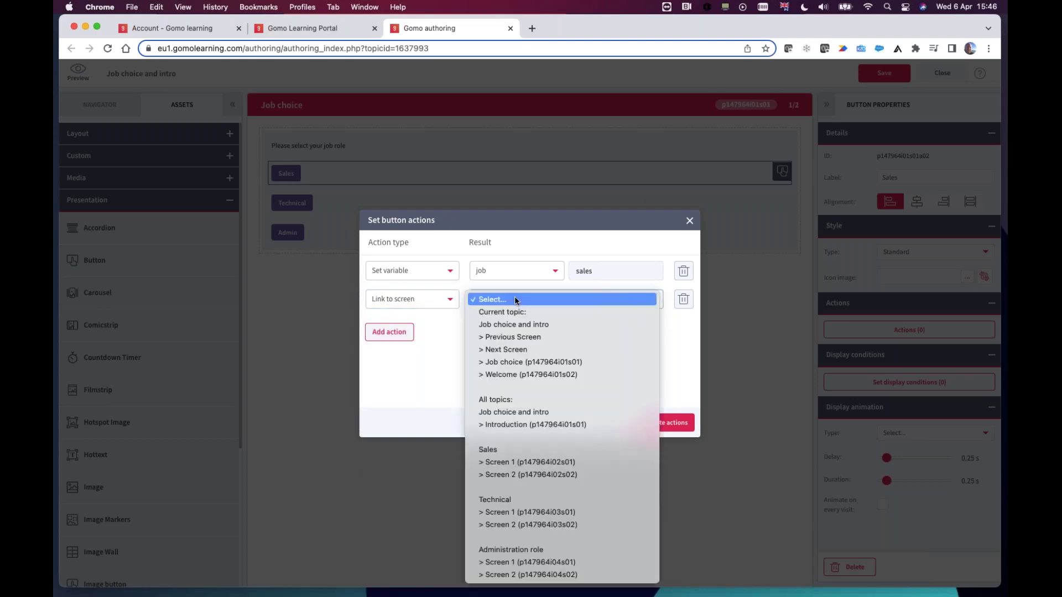
left_click(510, 349)
left_click(653, 422)
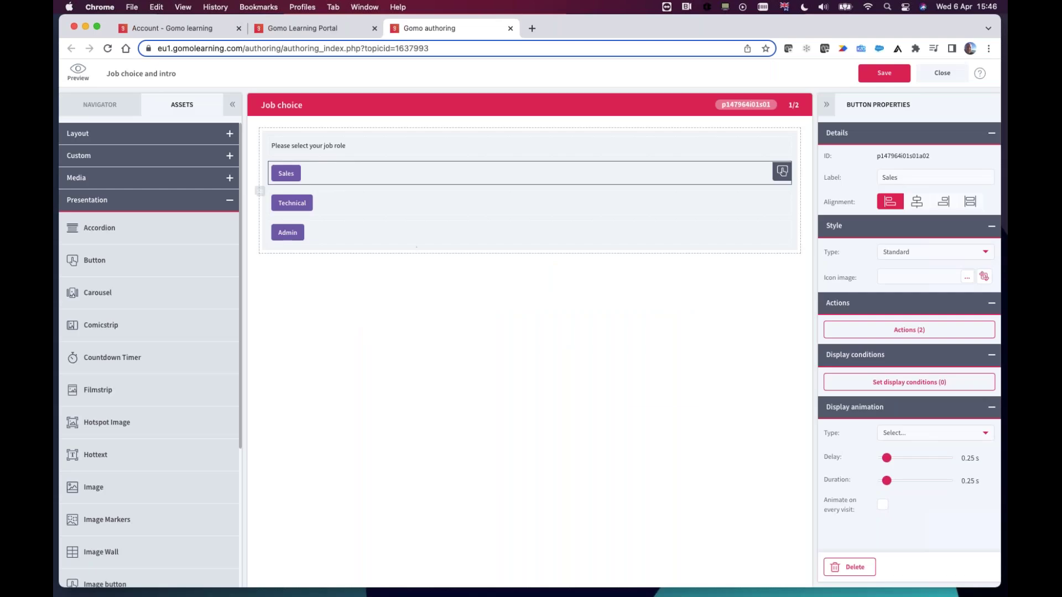
Step: Give the Technical button a Set variable action that sets the variable job to "technical"
left_click(396, 203)
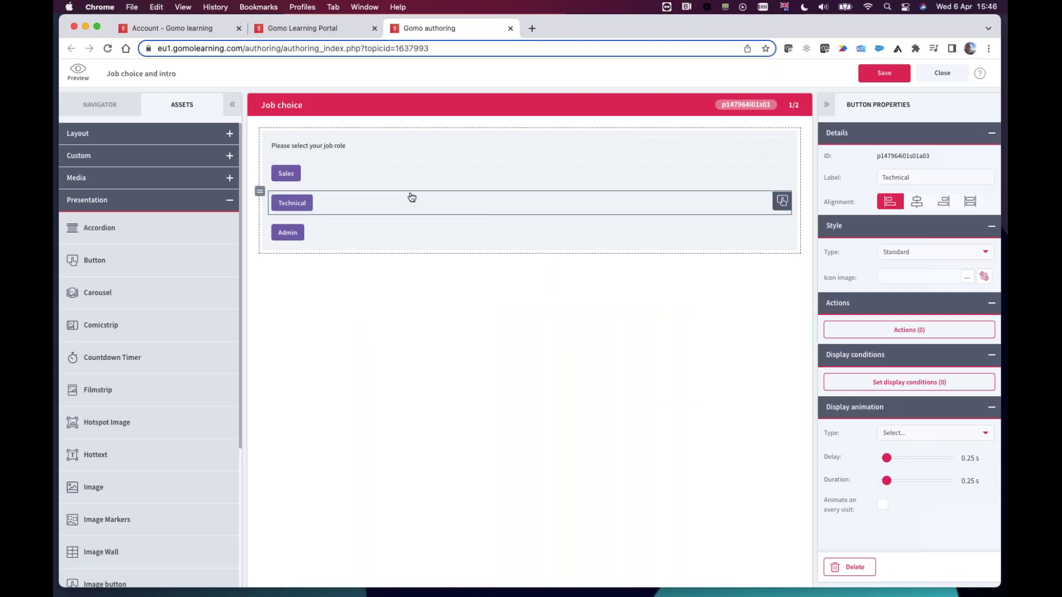
left_click(903, 331)
left_click(391, 275)
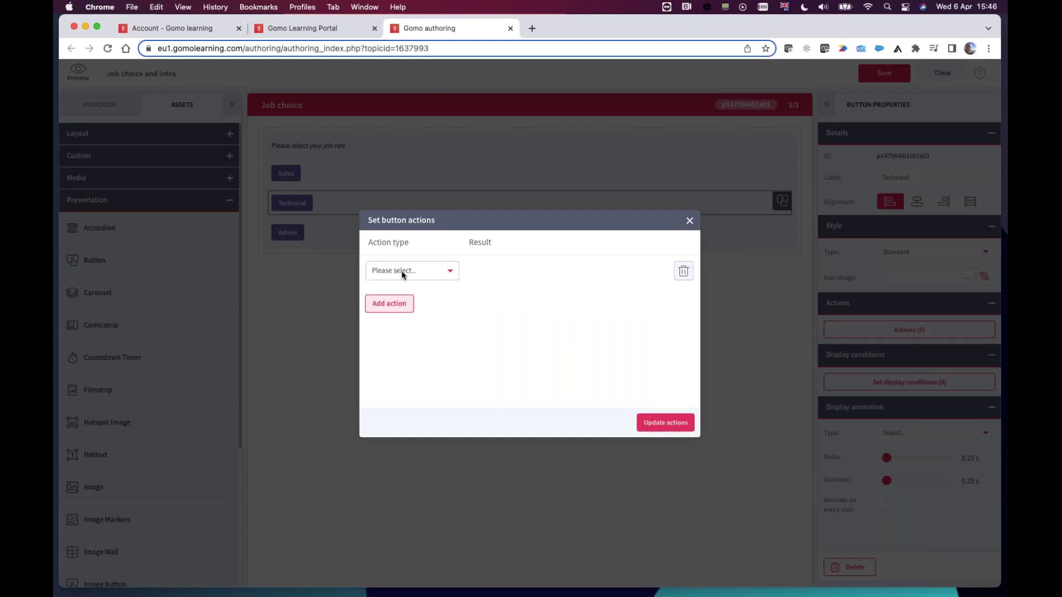
left_click(402, 273)
left_click(433, 421)
left_click(514, 271)
left_click(516, 288)
left_click(599, 263)
type("technical")
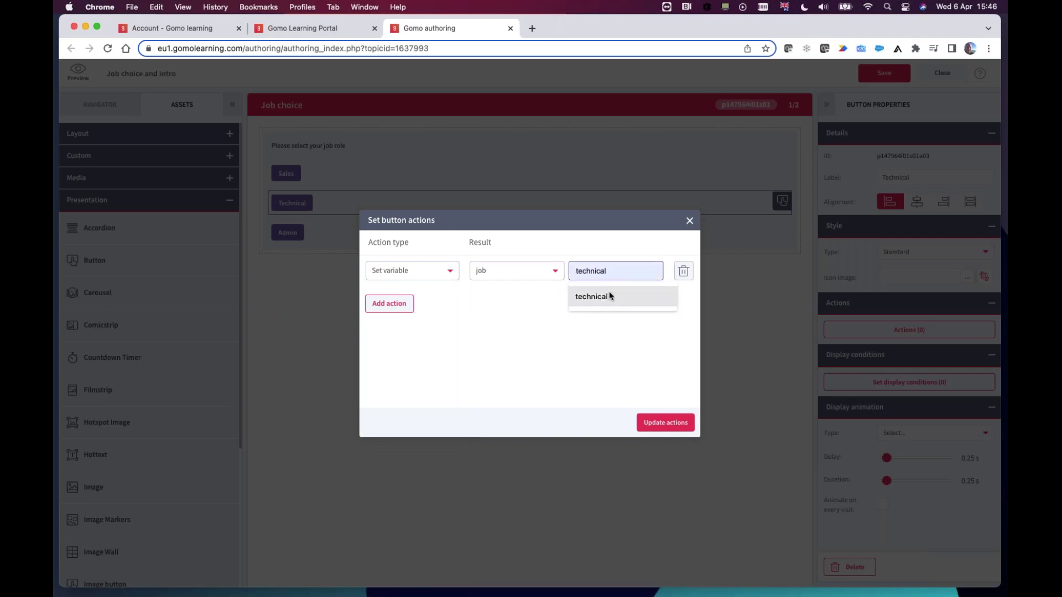
left_click(608, 297)
left_click(661, 424)
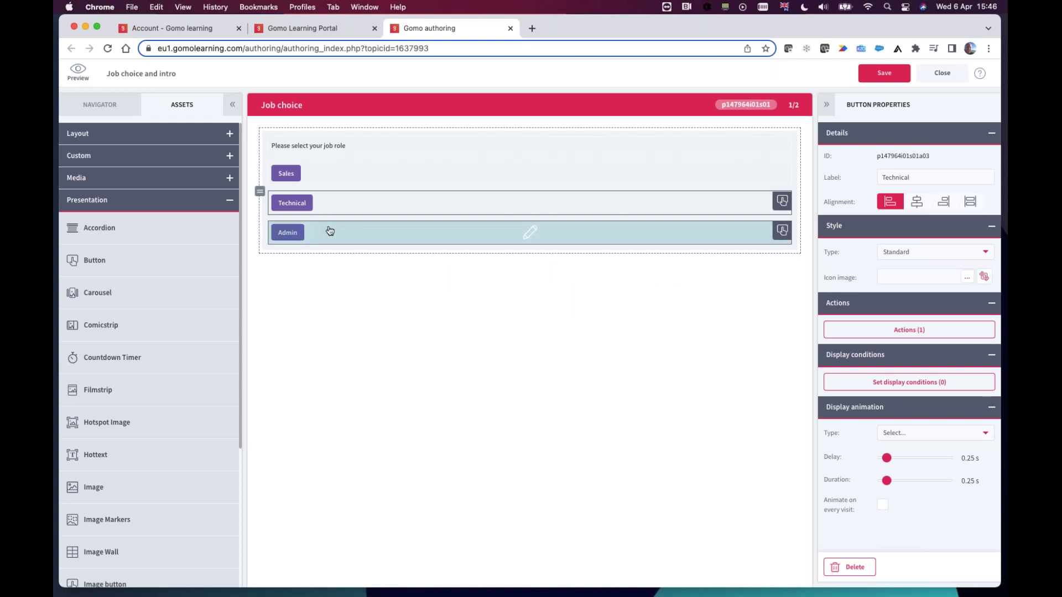
Step: Add a Link to screen action to the Technical button that goes to the Next Screen
left_click(885, 329)
left_click(389, 303)
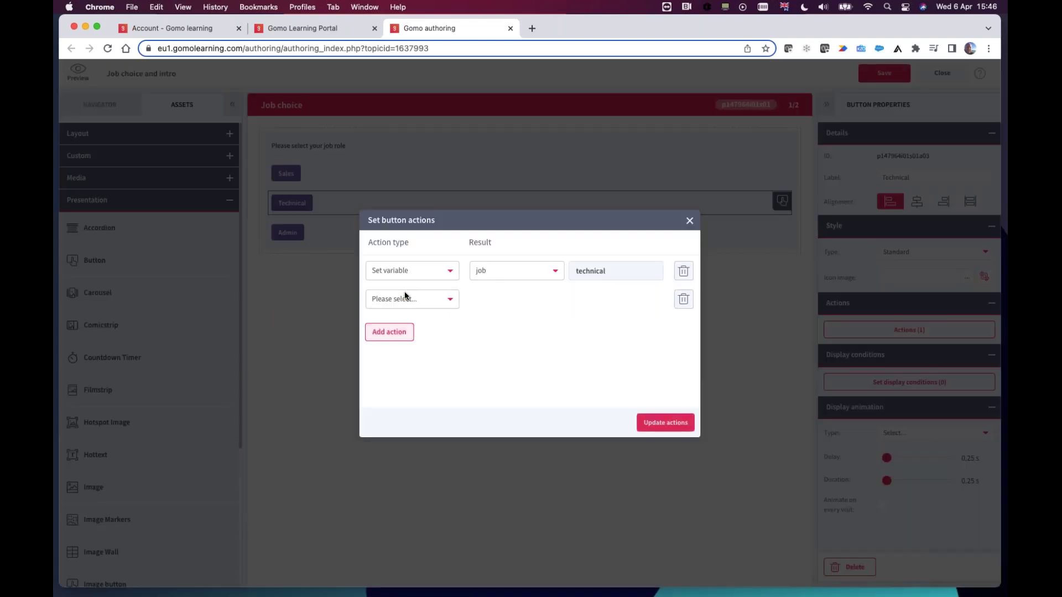
left_click(405, 297)
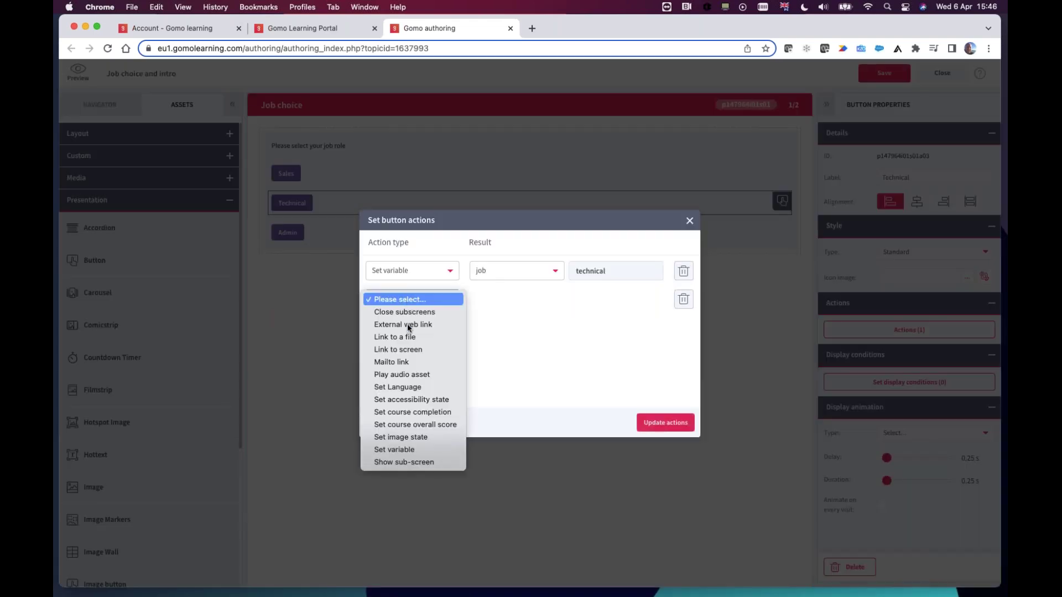
left_click(426, 353)
left_click(540, 299)
left_click(552, 349)
left_click(658, 424)
Step: Give the Admin button a Set variable action that sets the variable job to "admin"
left_click(321, 232)
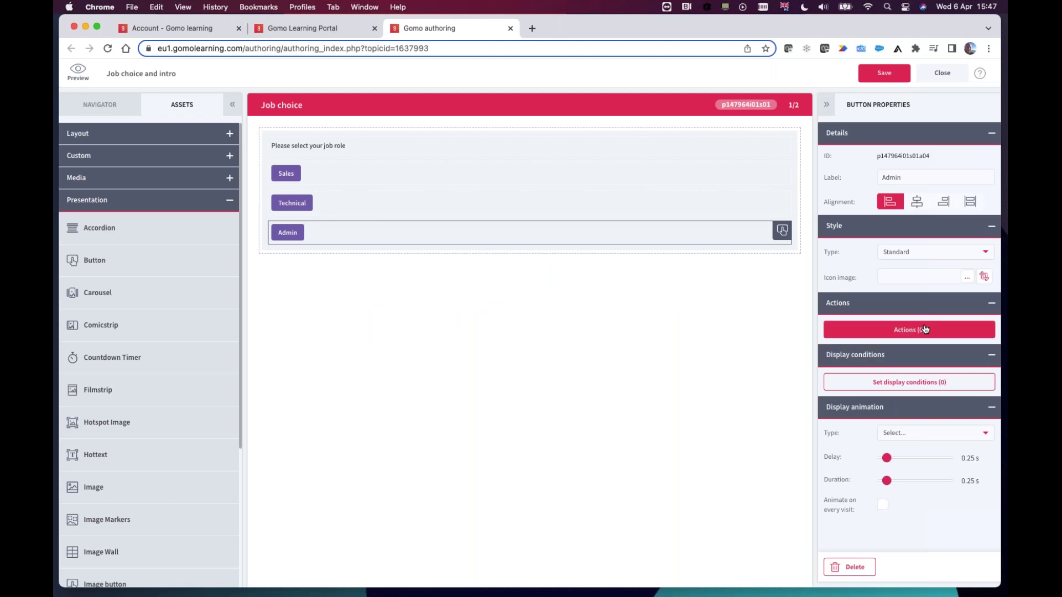
left_click(923, 329)
left_click(390, 277)
left_click(412, 271)
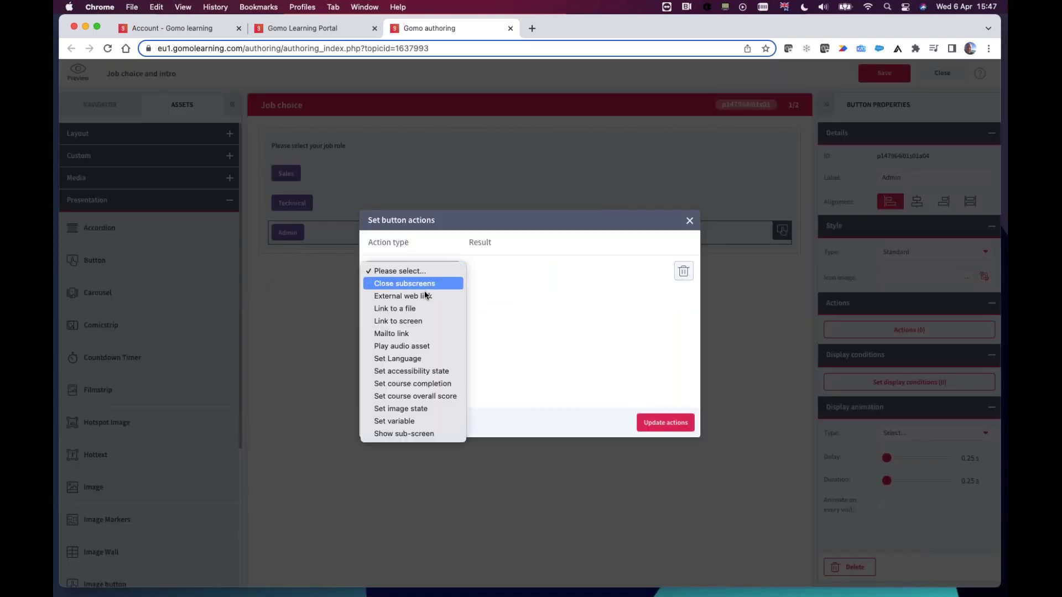
left_click(434, 422)
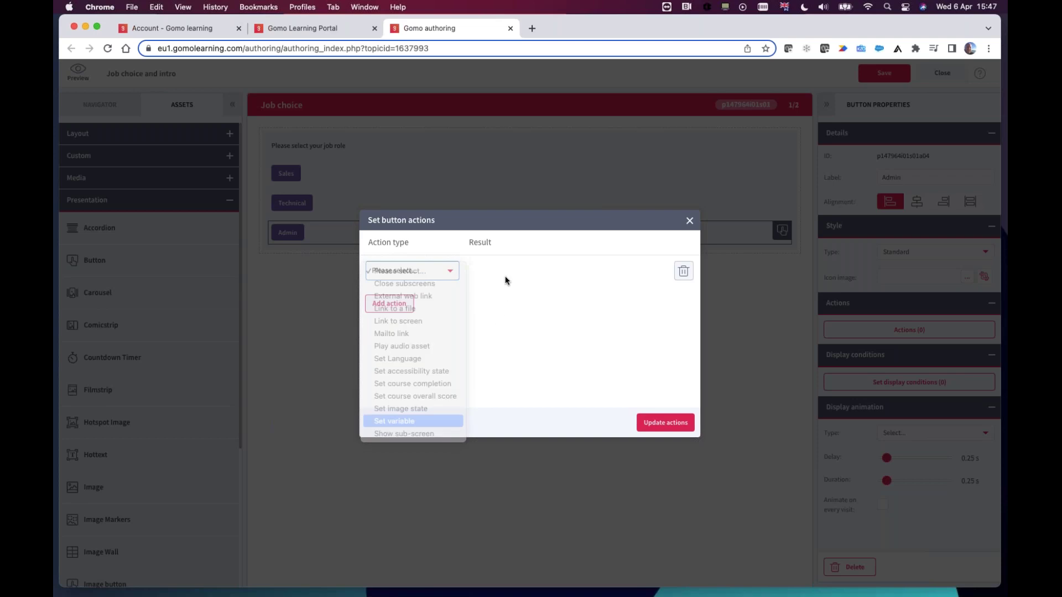
left_click(504, 277)
left_click(512, 286)
left_click(617, 267)
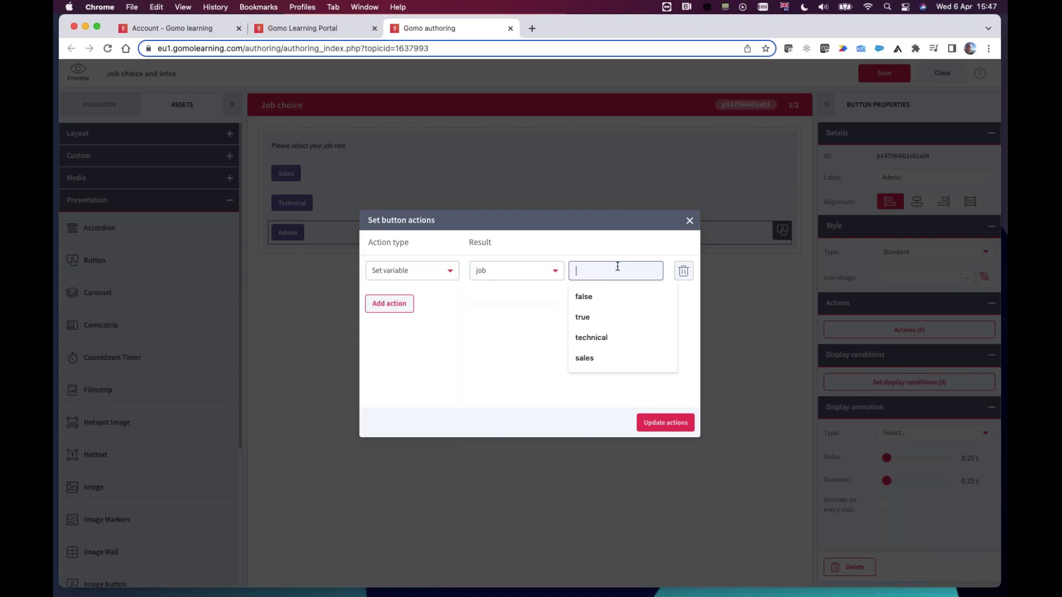
type("admin")
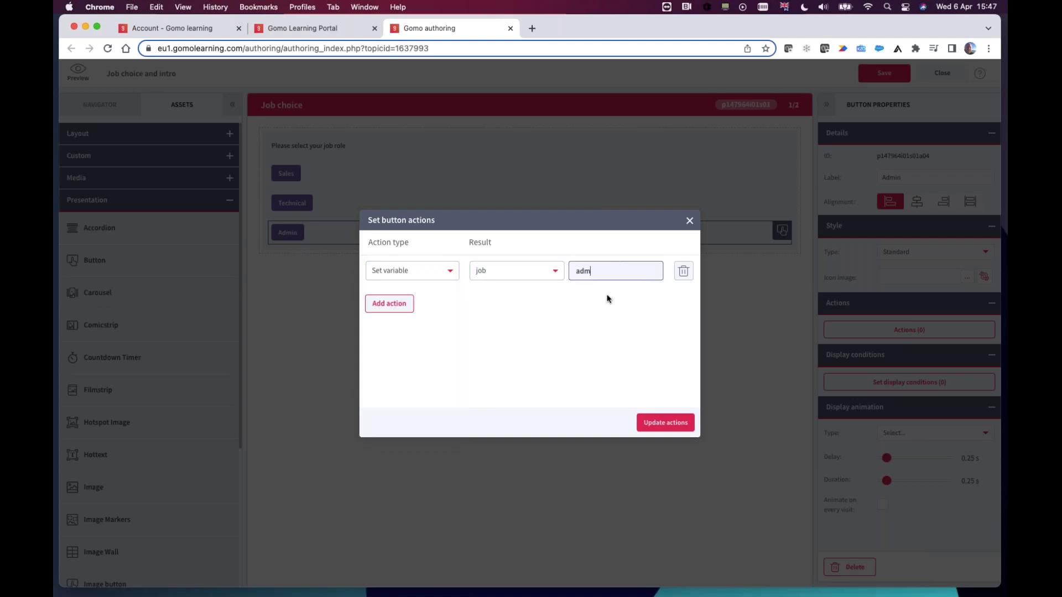
Step: Add a Link to screen action to the Admin button targeting the Next Screen, and update its actions
left_click(396, 306)
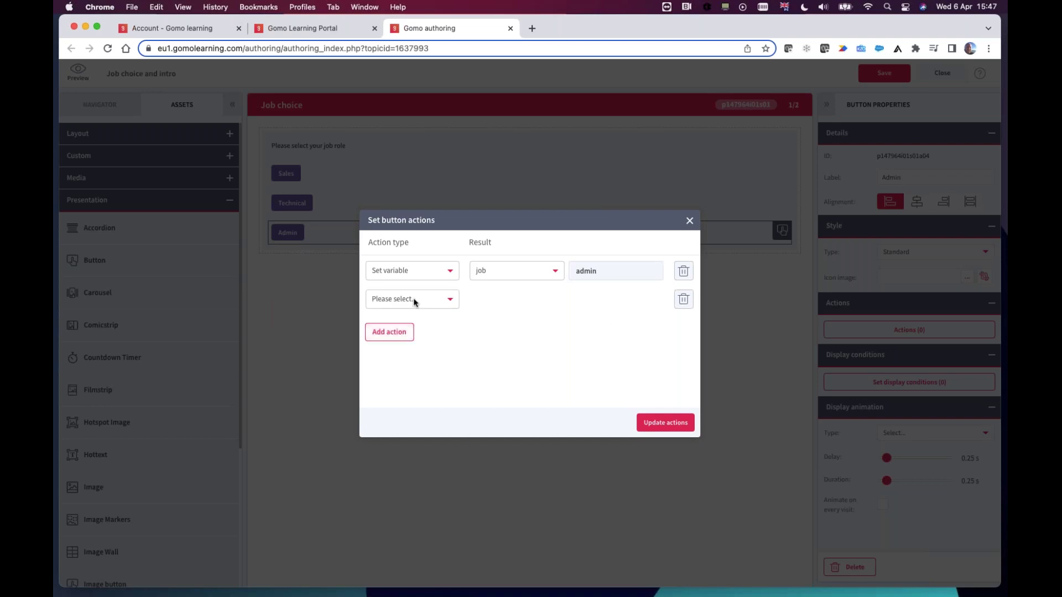
left_click(414, 301)
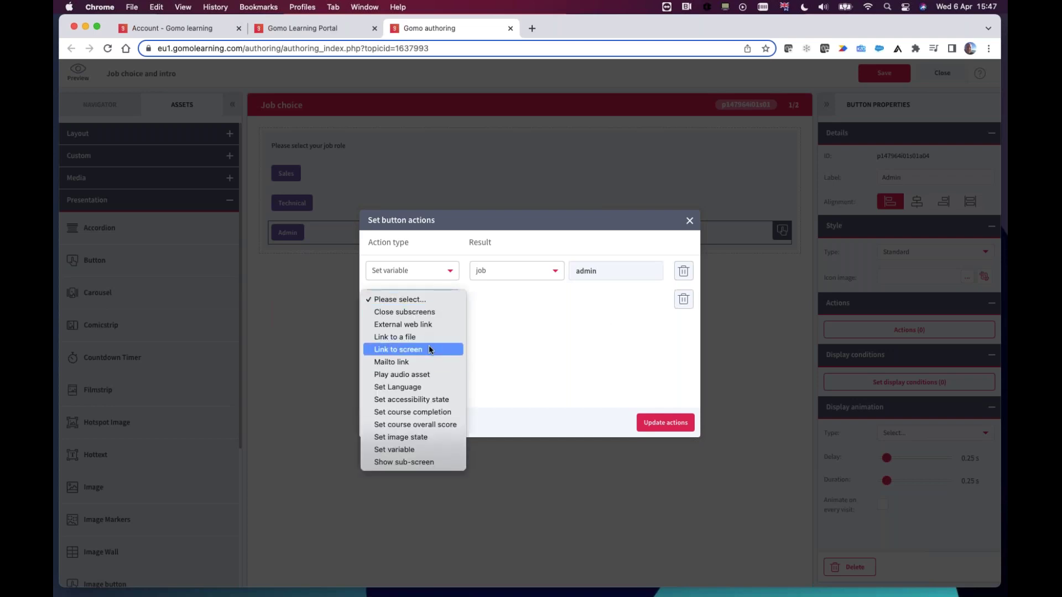
left_click(429, 349)
left_click(536, 301)
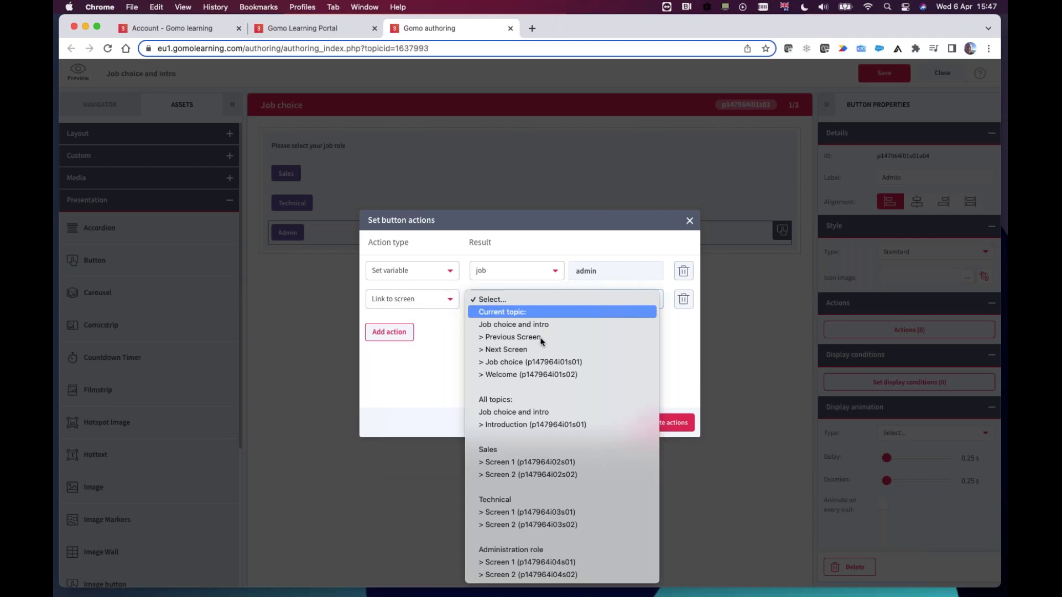
left_click(539, 350)
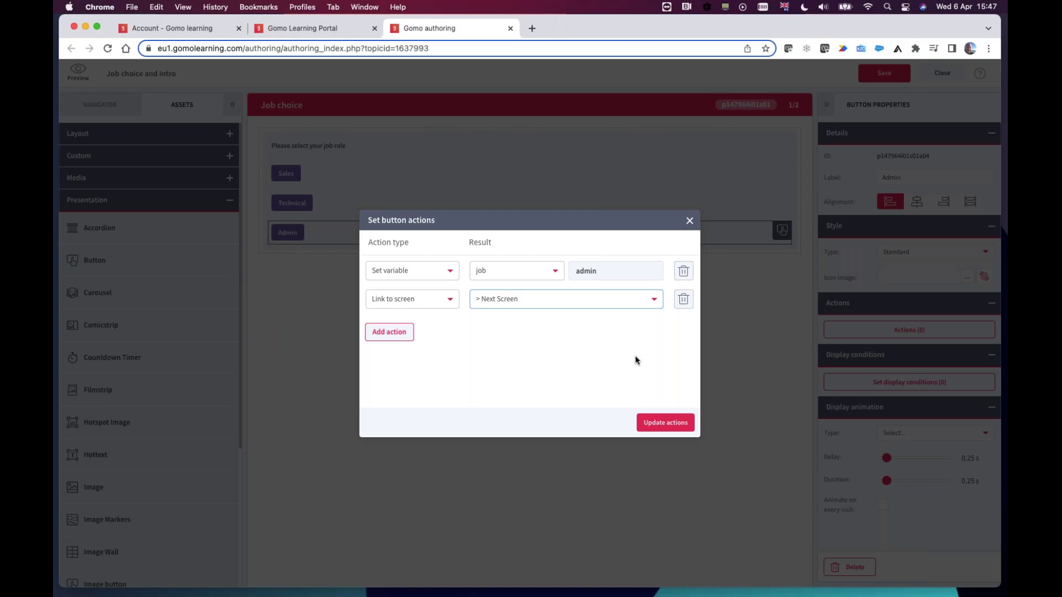
left_click(676, 417)
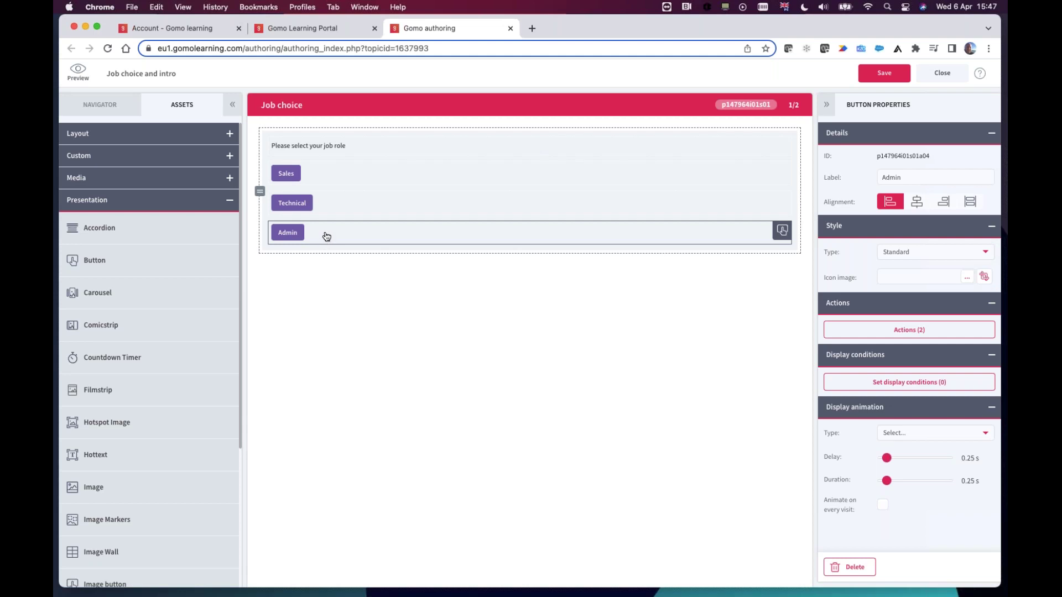
Step: Open the Welcome screen and add a Text asset to its empty content area
left_click(101, 103)
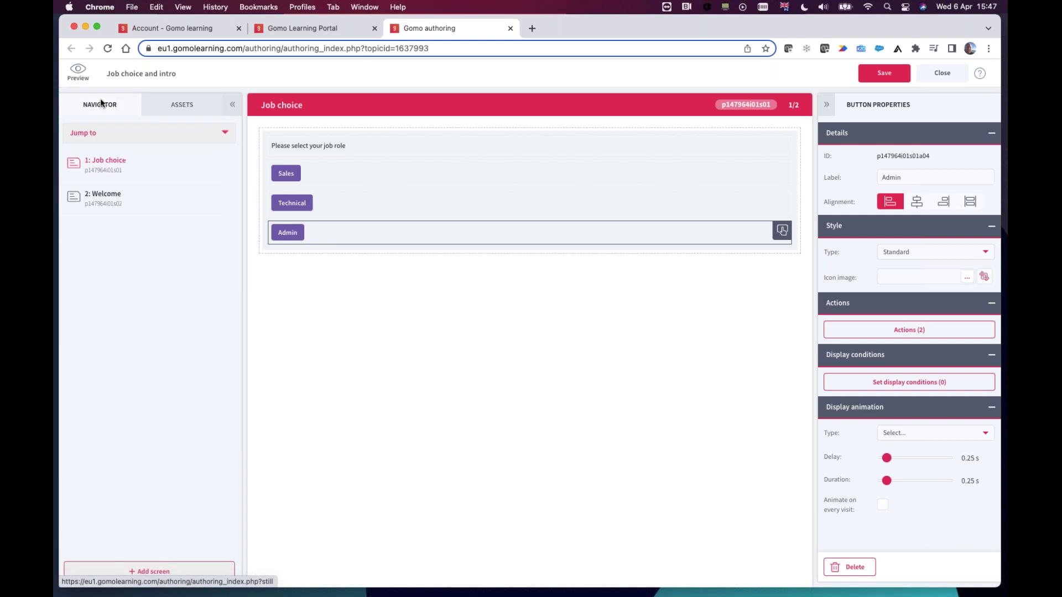
left_click(102, 200)
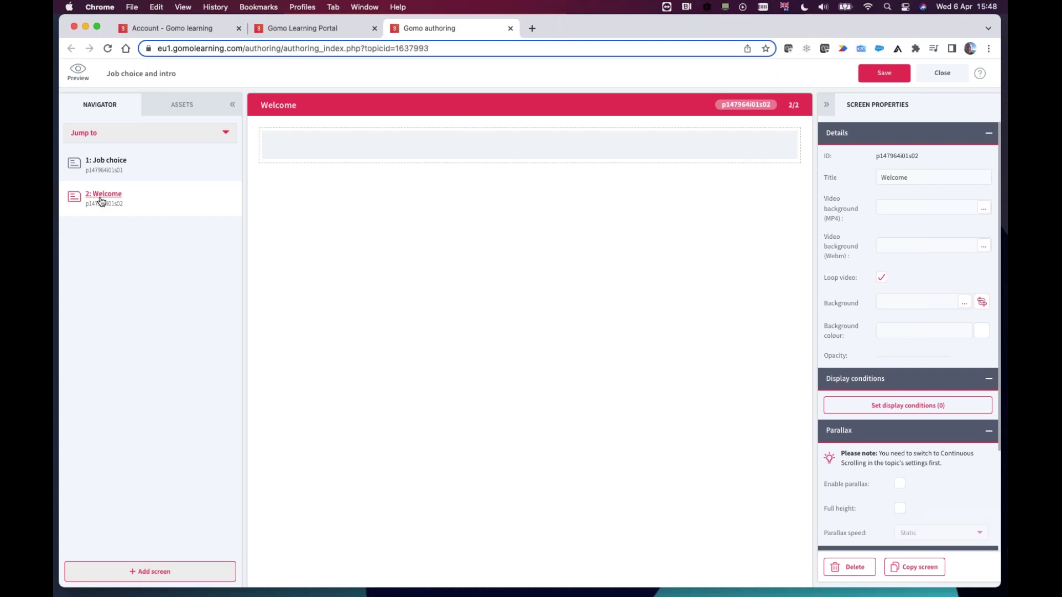
left_click(177, 107)
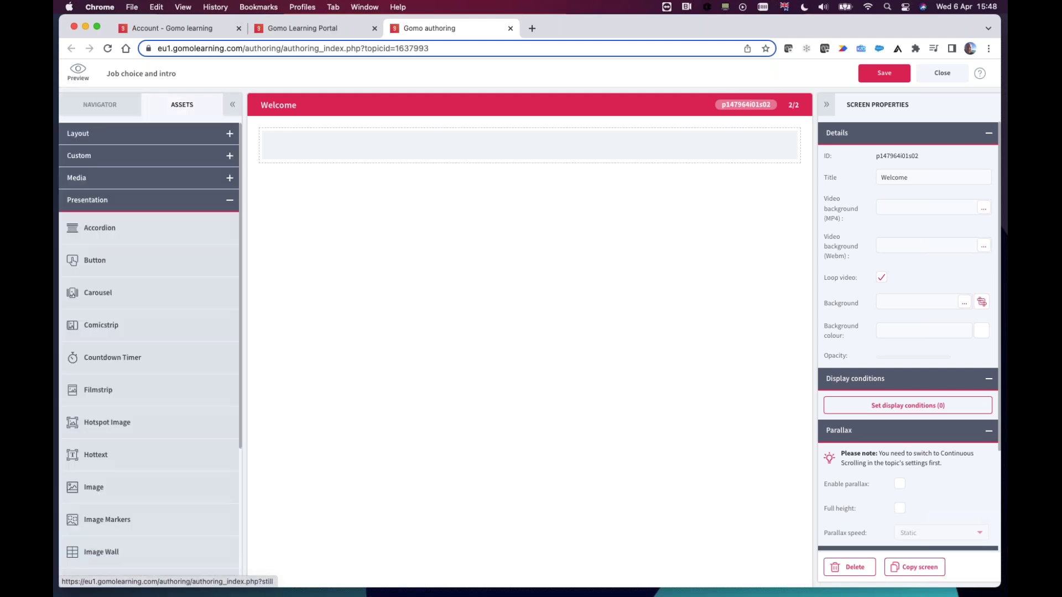
scroll(111, 547, "down", 3)
left_click_drag(88, 516, 451, 179)
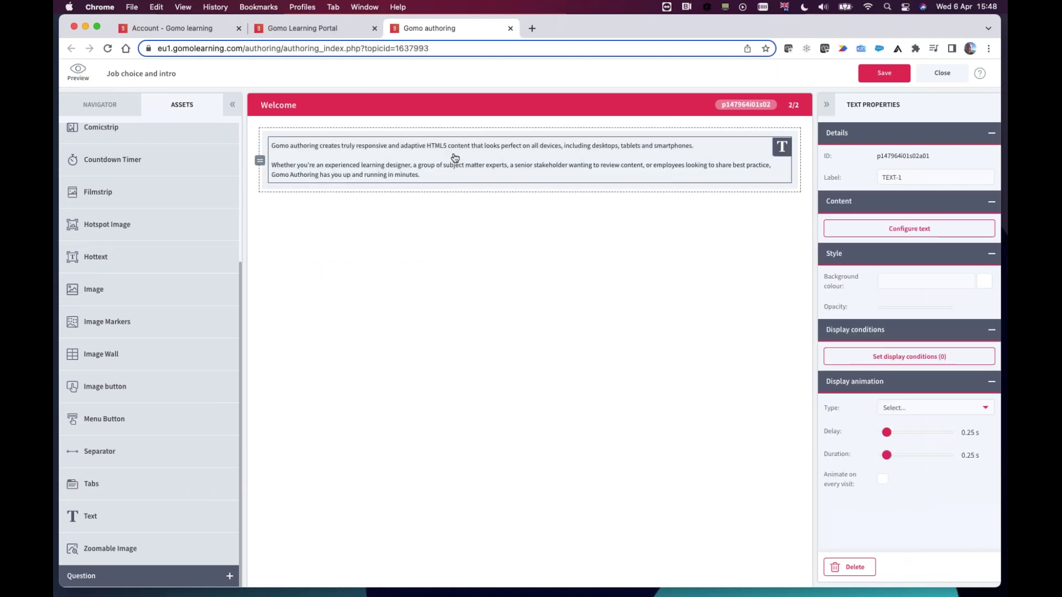
Step: Replace the Text asset's placeholder content with "You chose your job role as"
double_click(454, 157)
key("super+a")
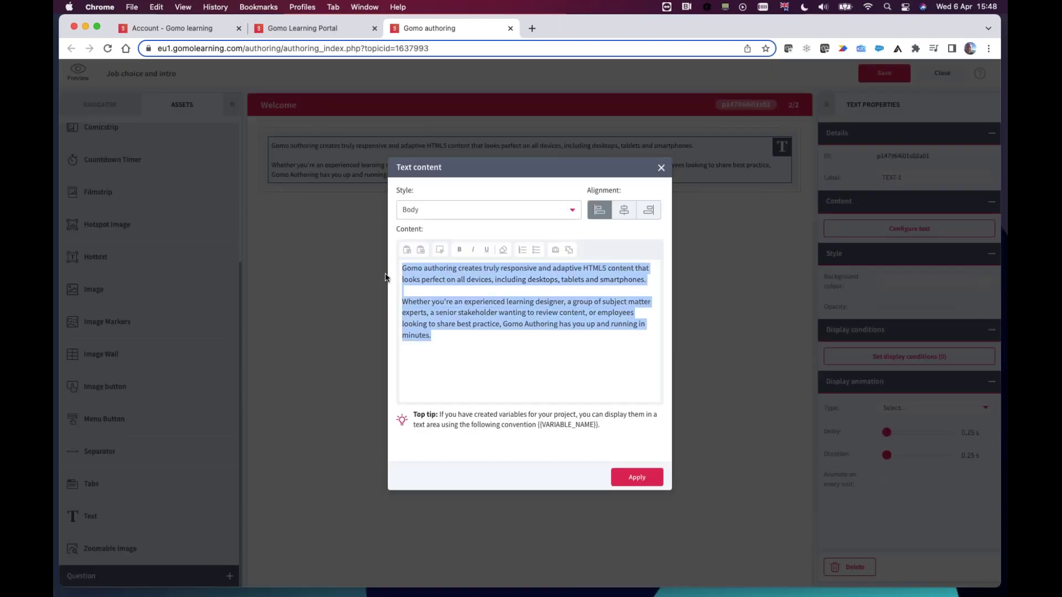
type("You chose your job role as")
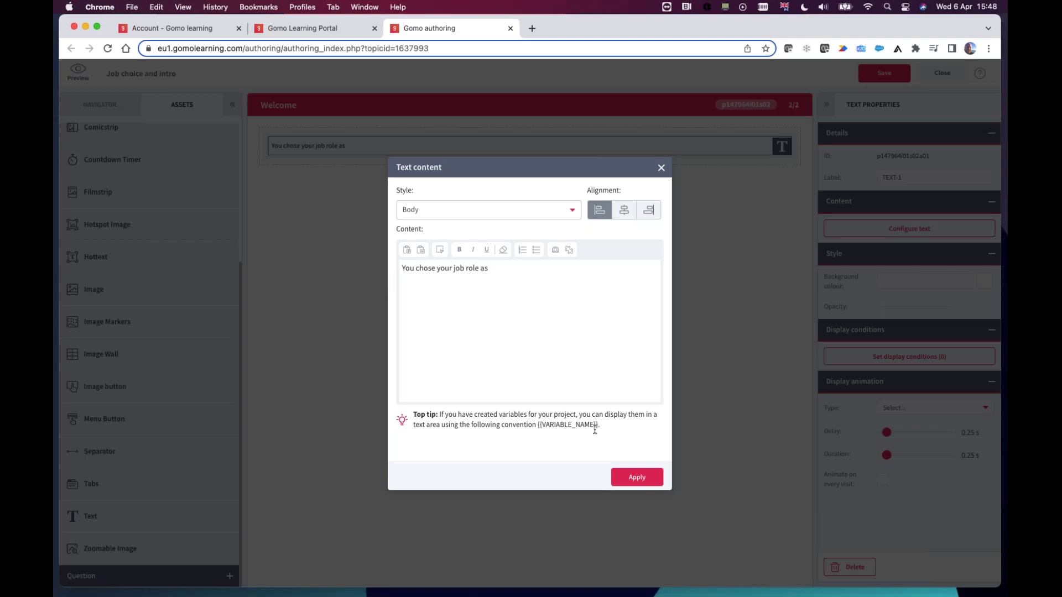
Step: Append the variable reference {{job}} to the end of the Welcome sentence, apply the text and save the topic
left_click_drag(605, 430, 412, 413)
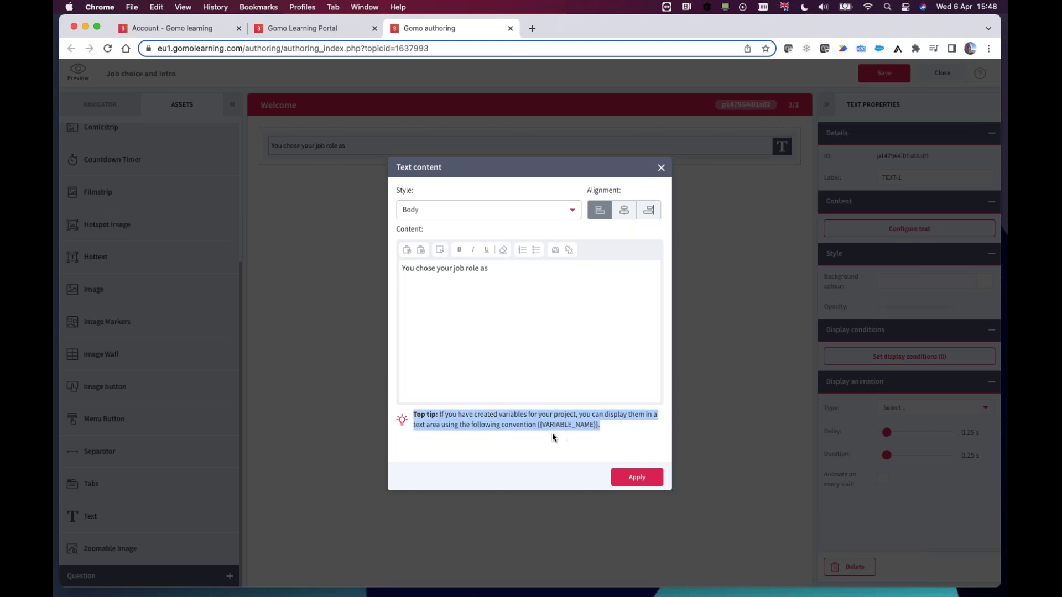
left_click_drag(546, 425, 541, 425)
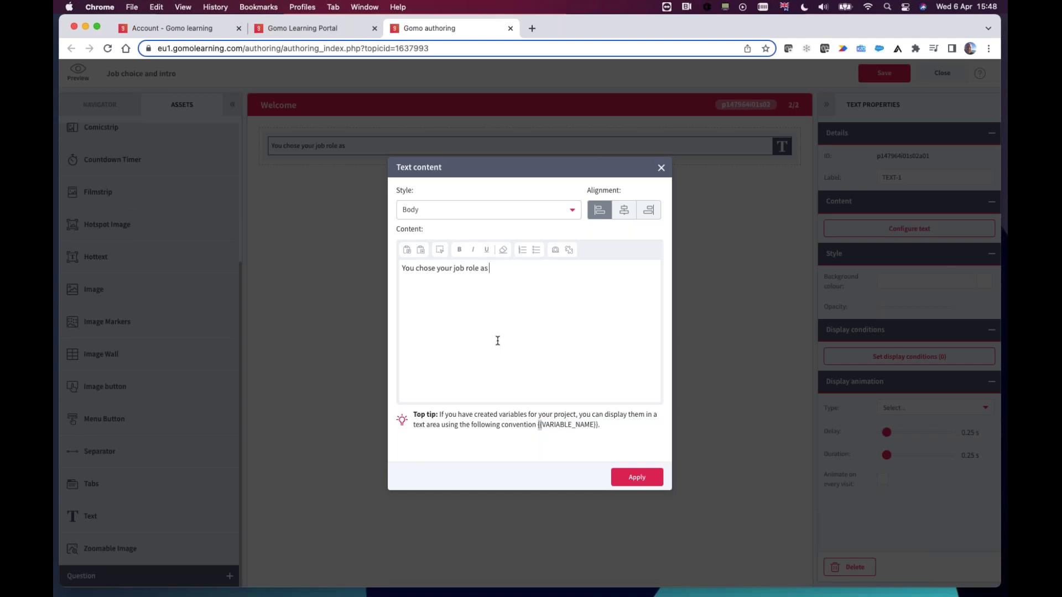
type("{job")
type("}}")
left_click(636, 476)
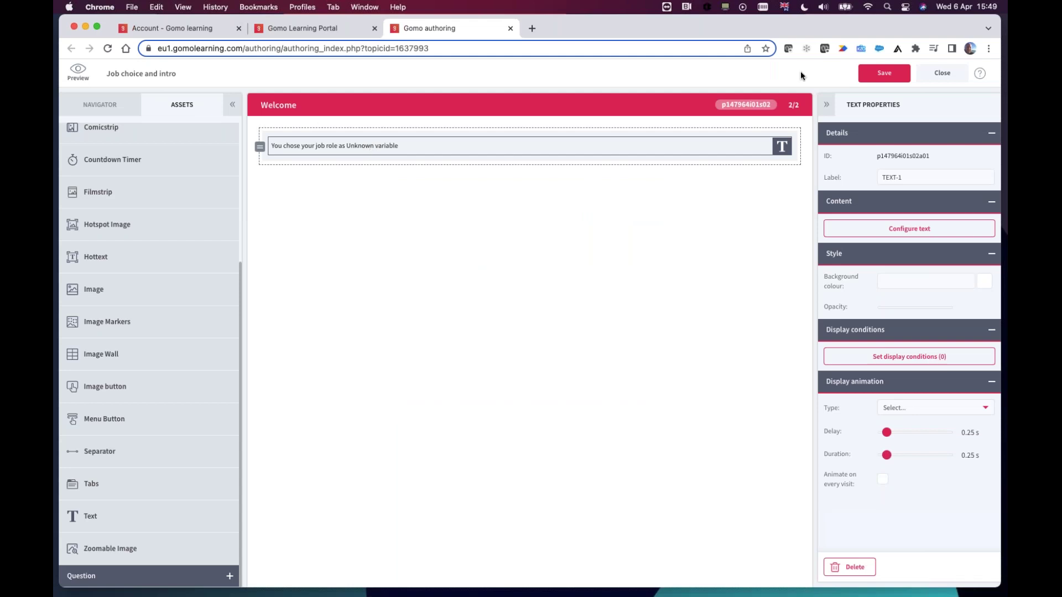
left_click(879, 74)
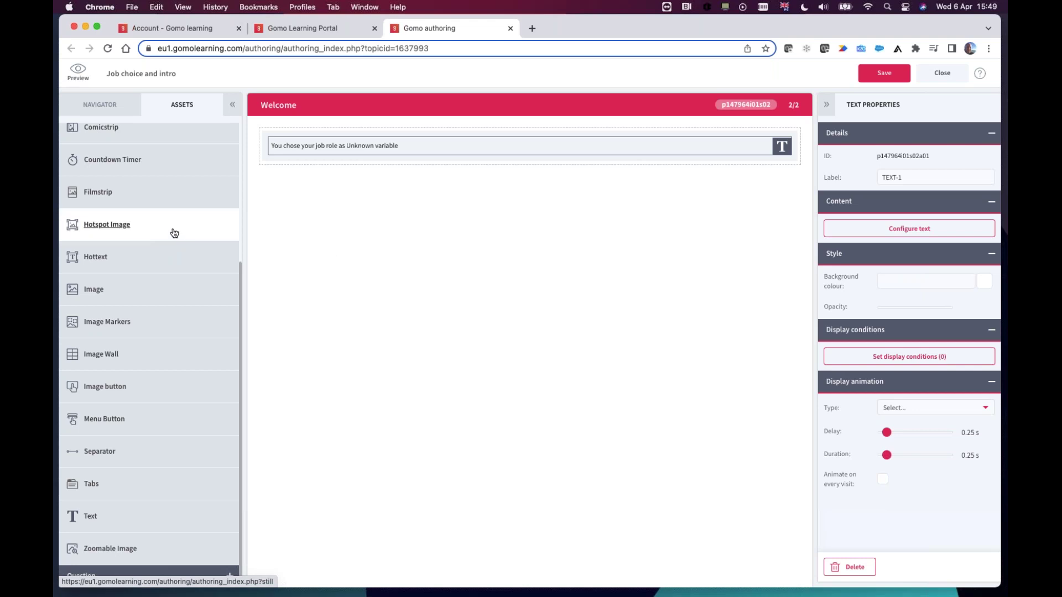
Step: Preview the topic from the Job choice screen and choose the Sales role to test the job variable
scroll(171, 233, "up", 8)
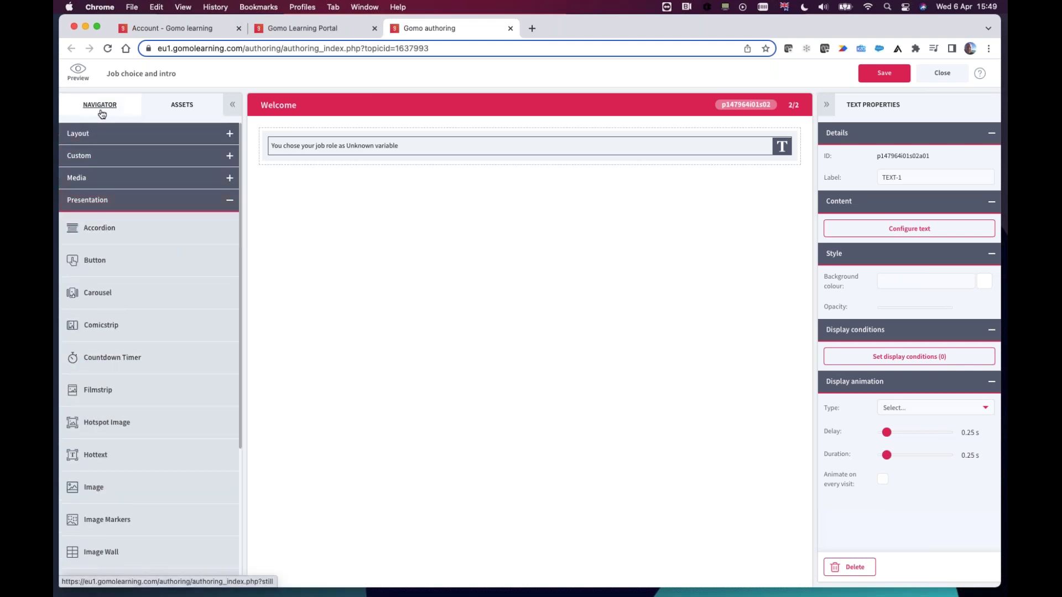
left_click(100, 106)
left_click(106, 163)
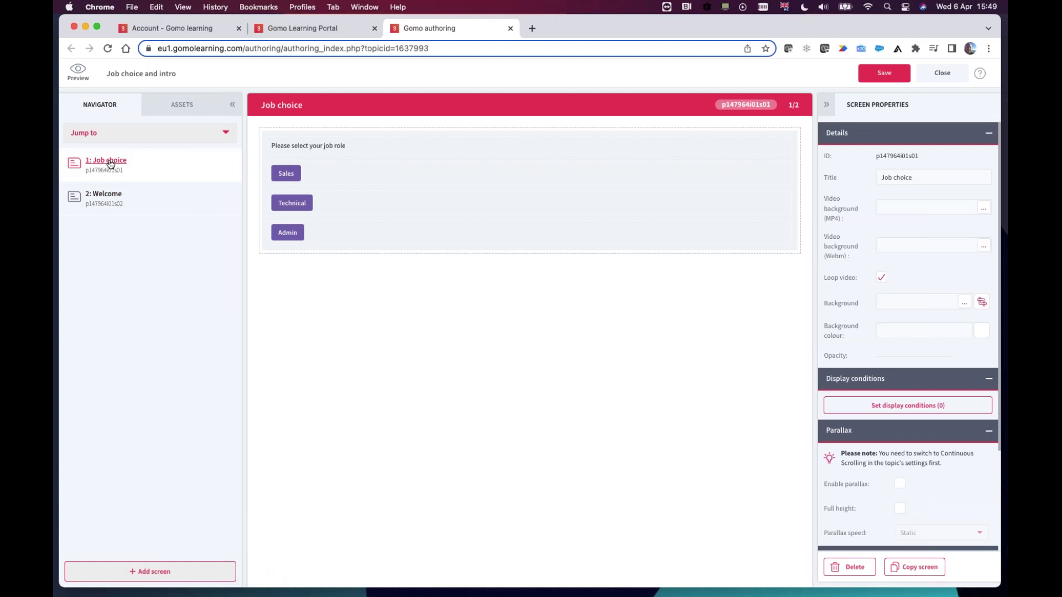
left_click(78, 81)
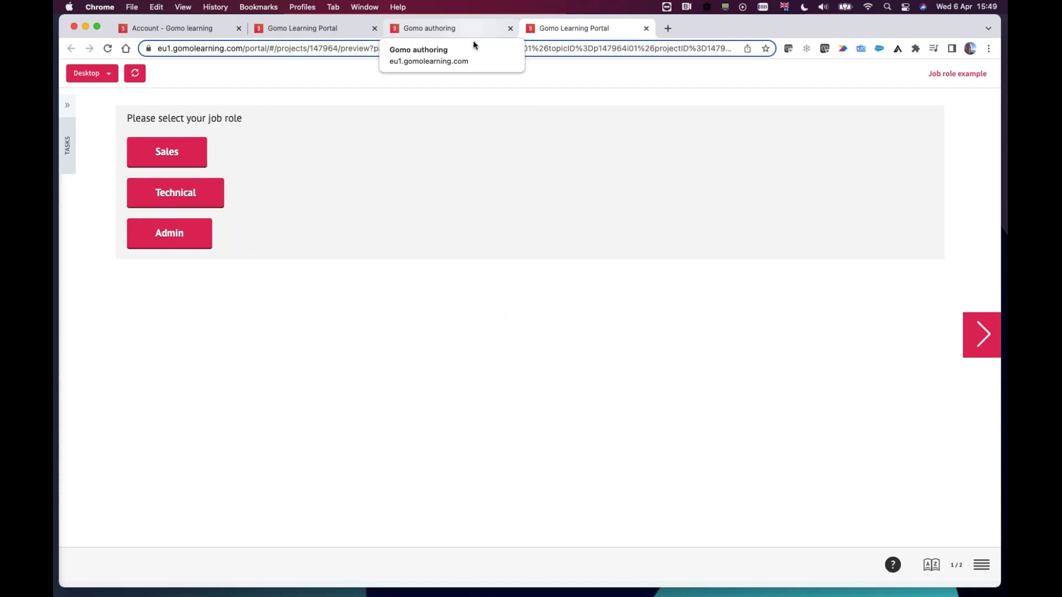
left_click(182, 159)
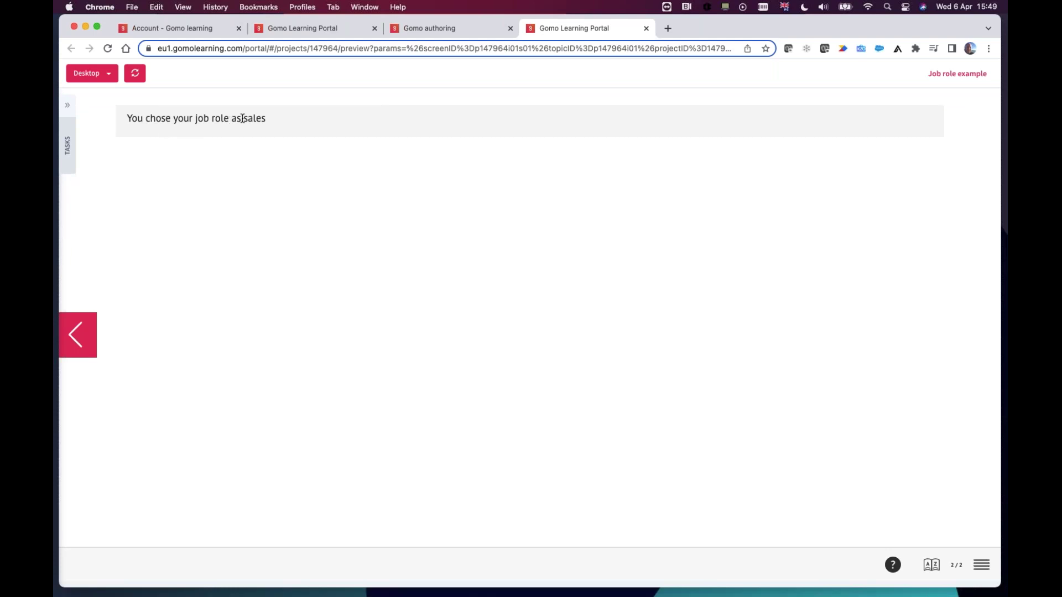
Step: Test the Technical and Admin roles in the preview, going back to the Job choice screen before each choice
left_click(76, 320)
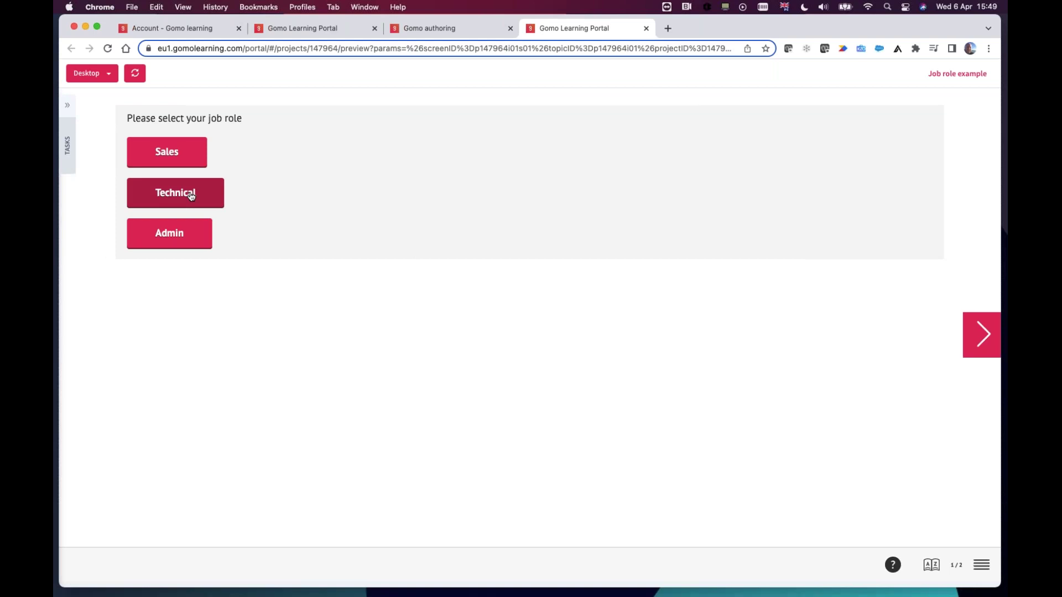
left_click(190, 196)
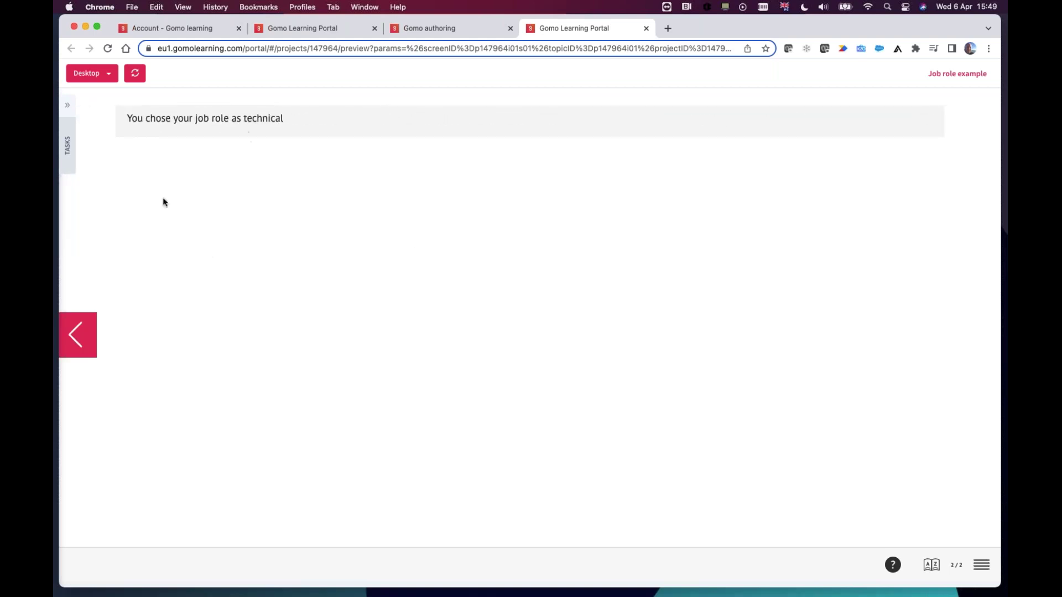
left_click(95, 325)
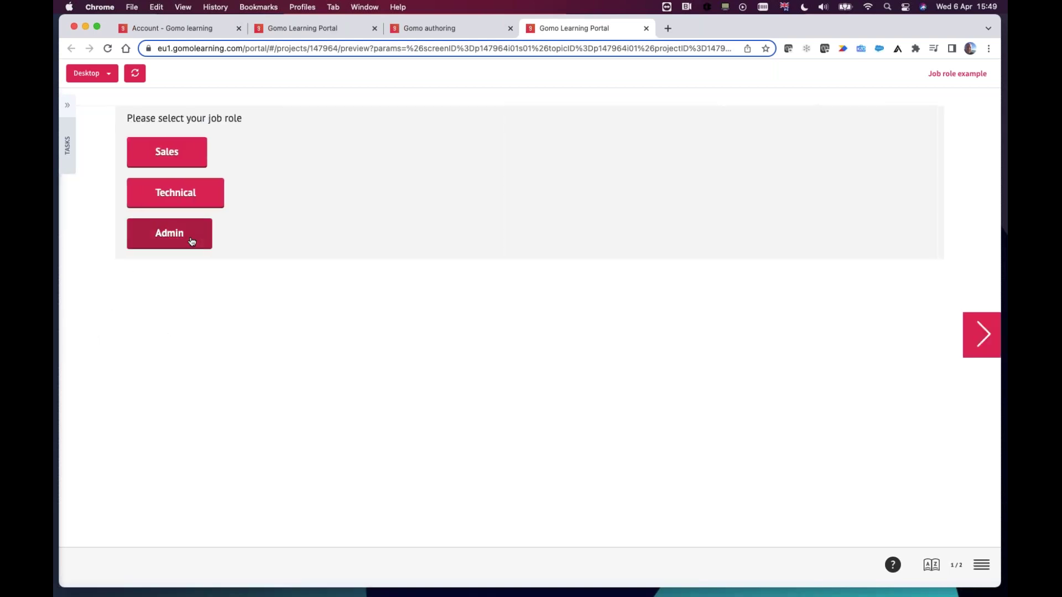
left_click(190, 237)
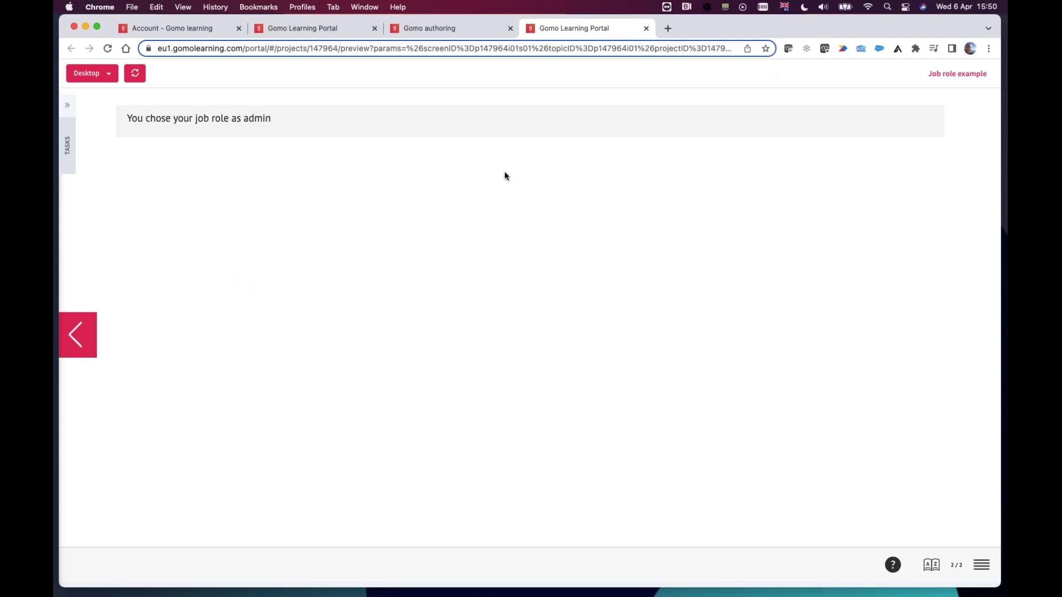
Step: Return to the topic in Gomo authoring and add a Content block below the existing text on the Welcome screen
left_click(464, 30)
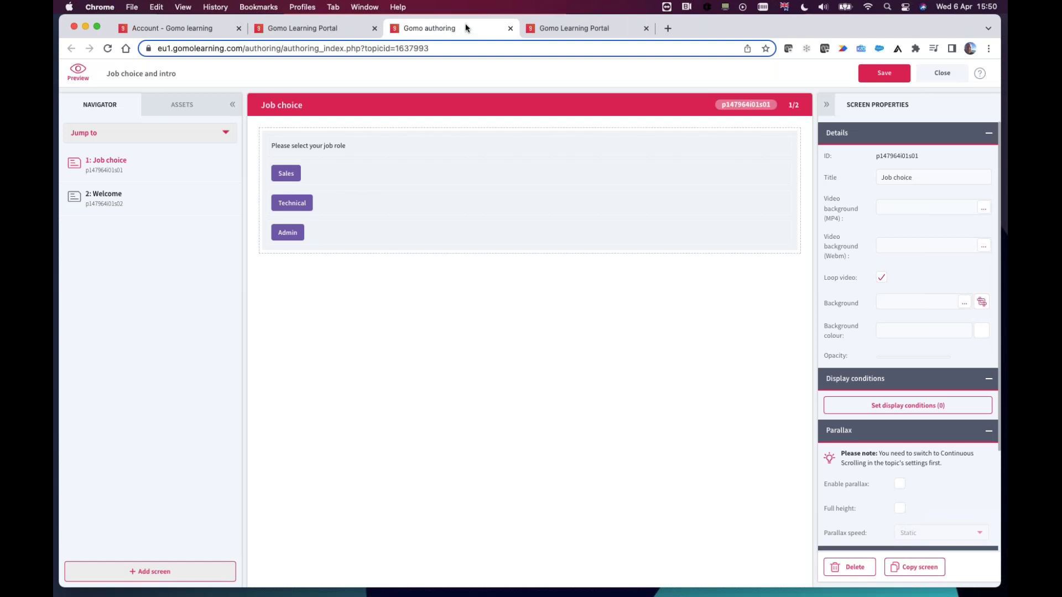
left_click(113, 204)
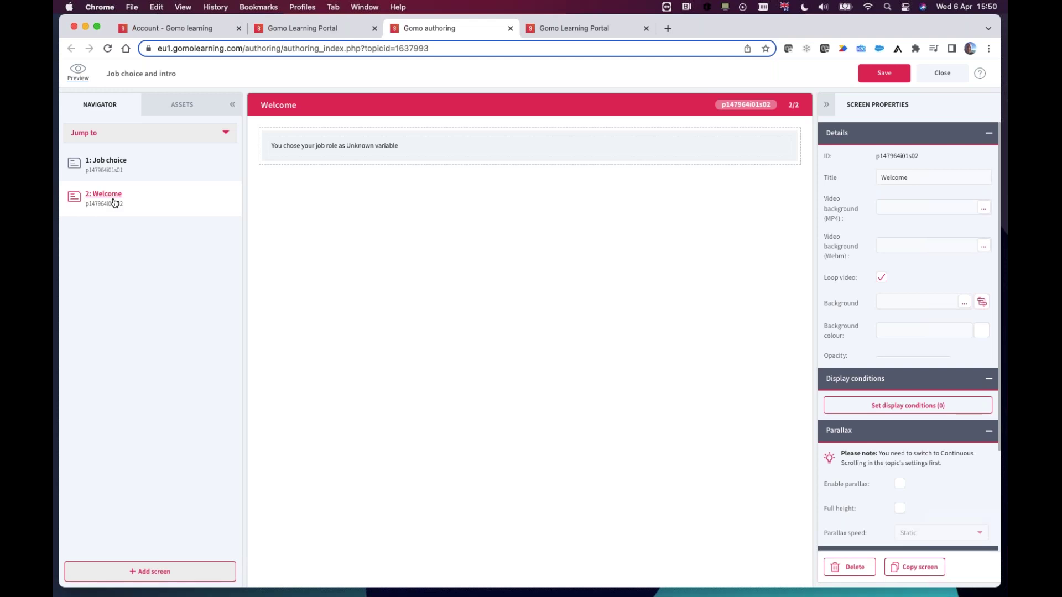
left_click(188, 110)
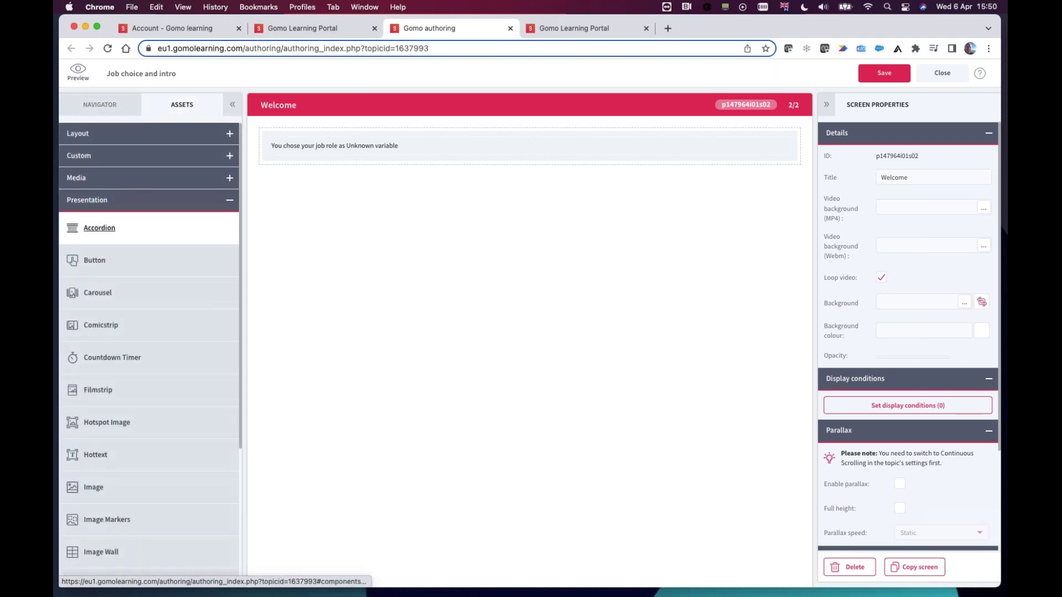
left_click(111, 140)
left_click_drag(105, 161, 365, 202)
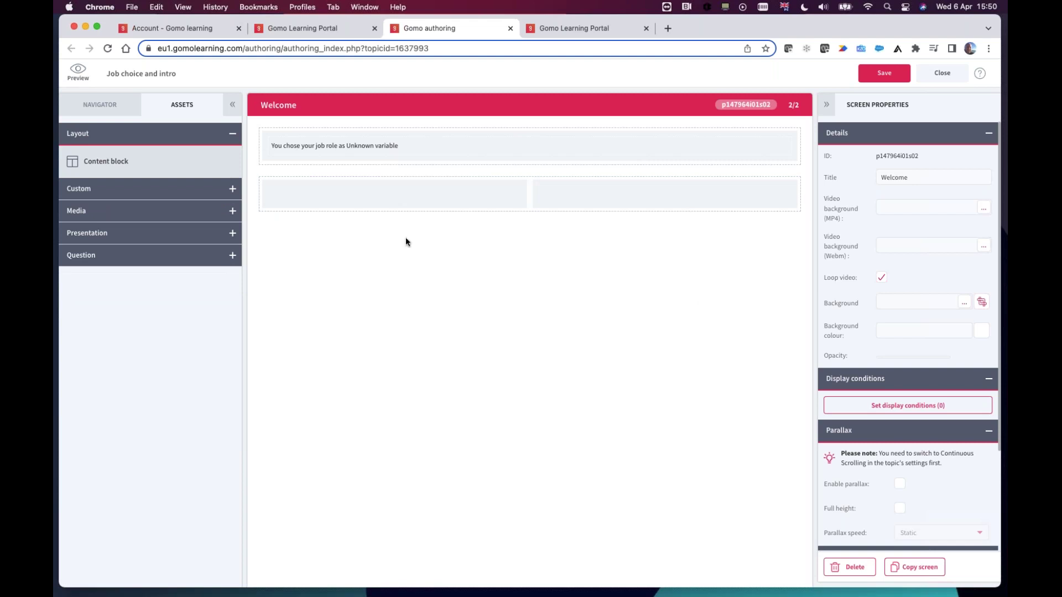
Step: Add three Text assets stacked in the left column of the new content block
left_click(178, 232)
scroll(159, 484, "down", 5)
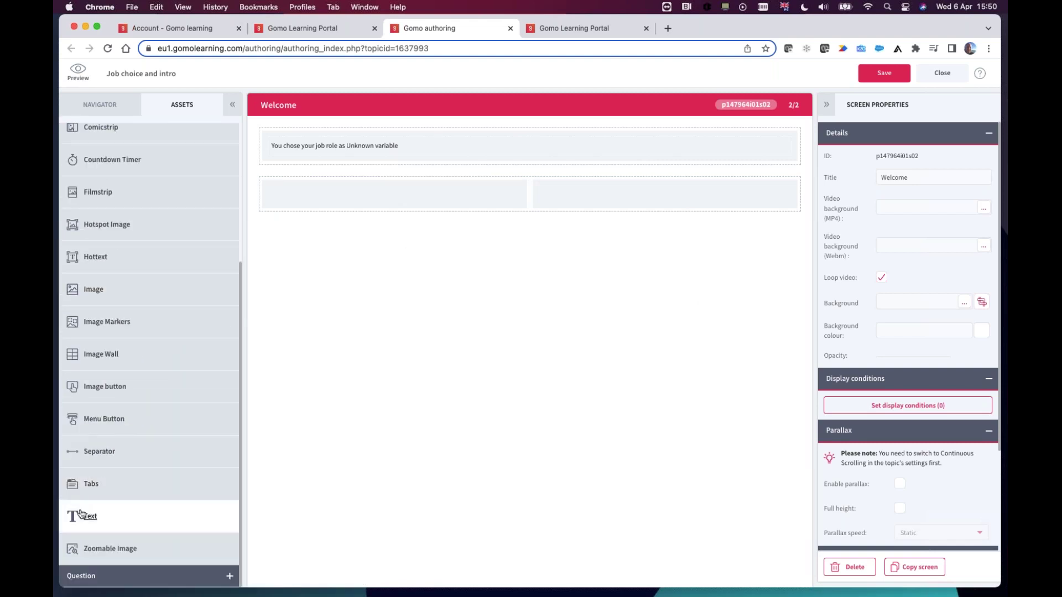
left_click_drag(83, 514, 359, 216)
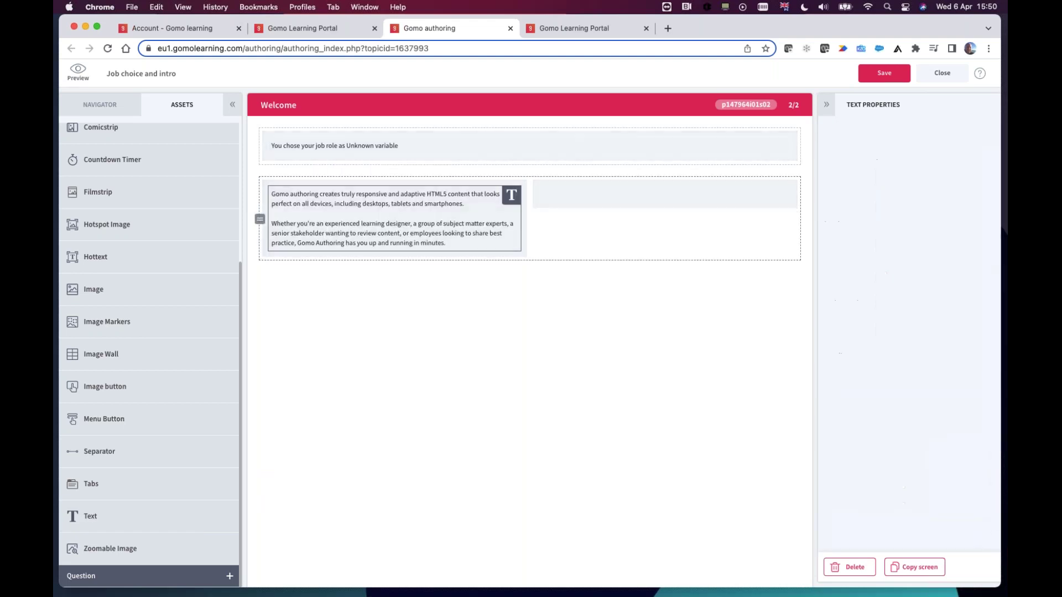
left_click_drag(89, 516, 332, 271)
left_click_drag(105, 514, 381, 363)
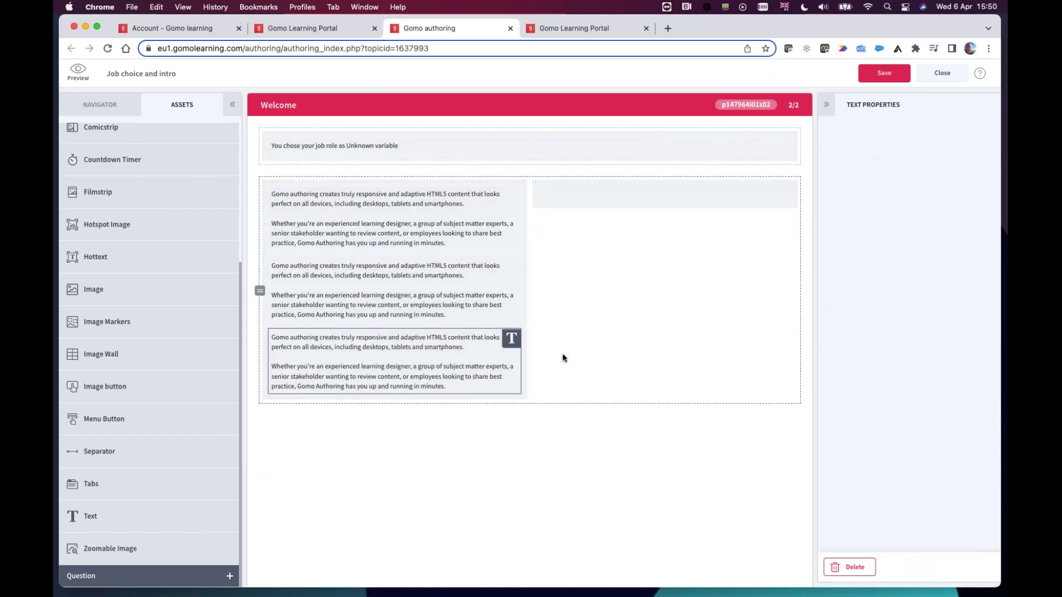
Step: Replace the first new Text asset's placeholder content with "Intro for sales people" and apply it
double_click(425, 231)
left_click_drag(443, 336, 395, 257)
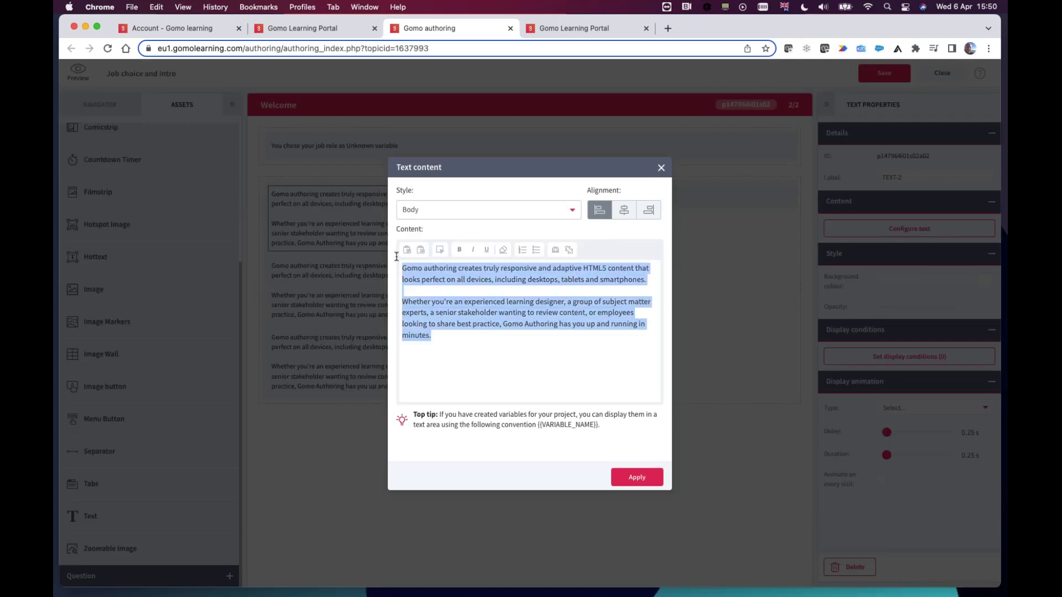
type("Intro ")
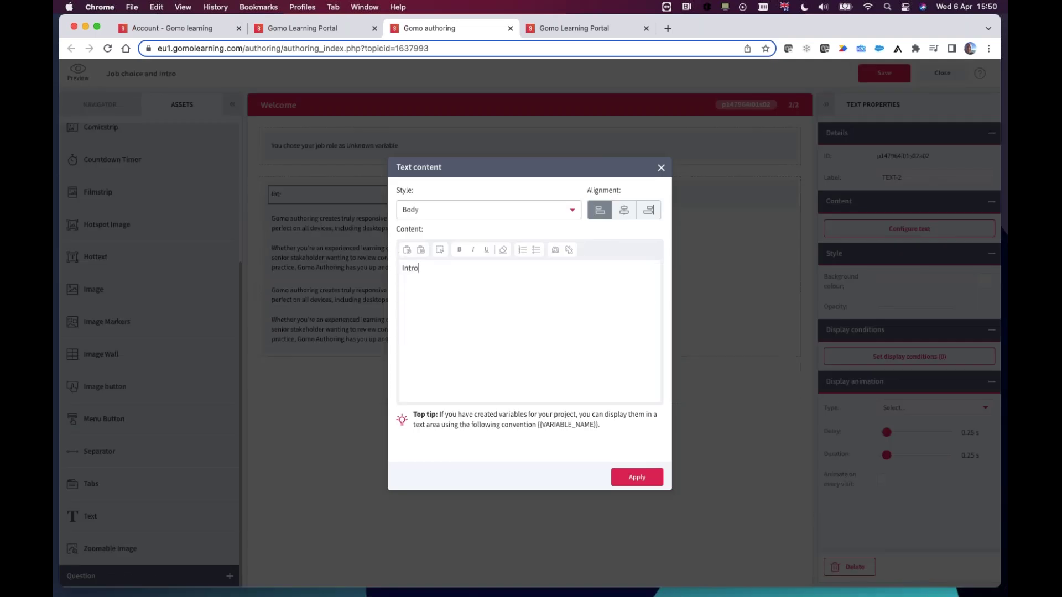
type("for sales people")
left_click(637, 477)
Step: Replace the second new Text asset's placeholder content with "Intro for technical" and apply it
double_click(381, 266)
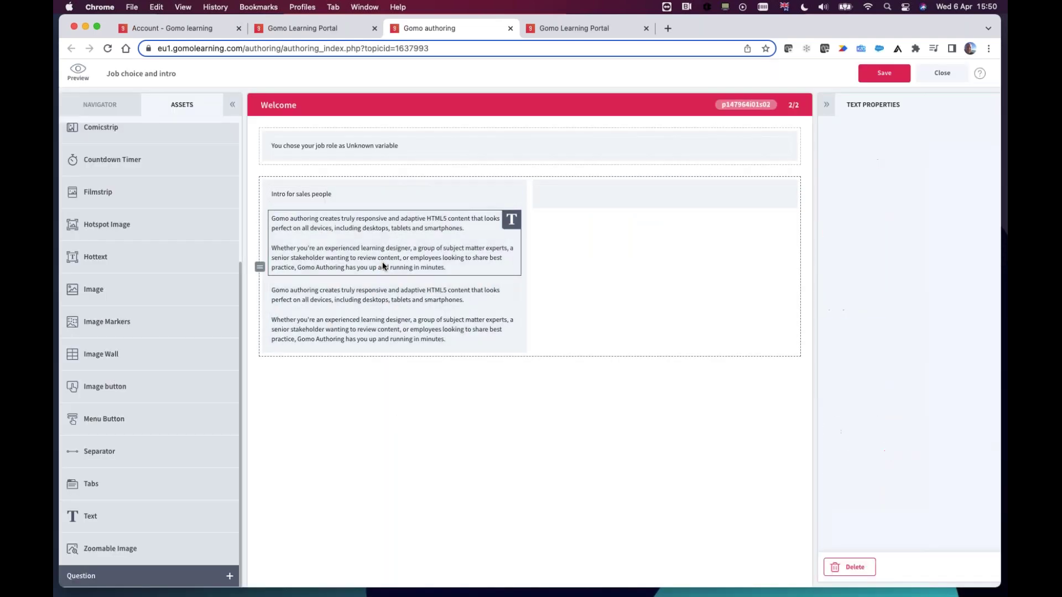
left_click_drag(450, 342, 390, 266)
type("Intro for")
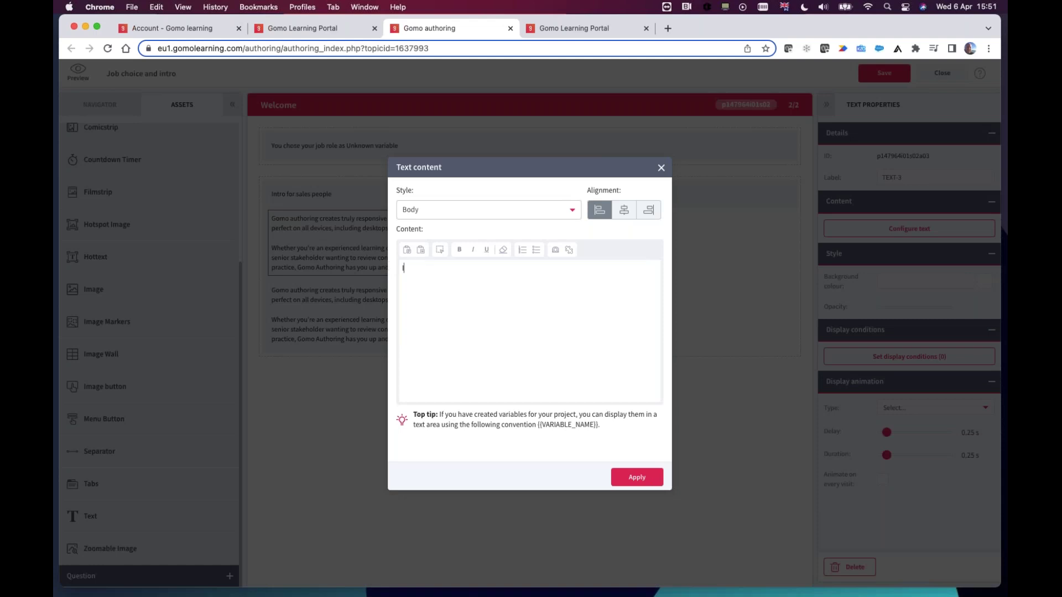
type(" technical")
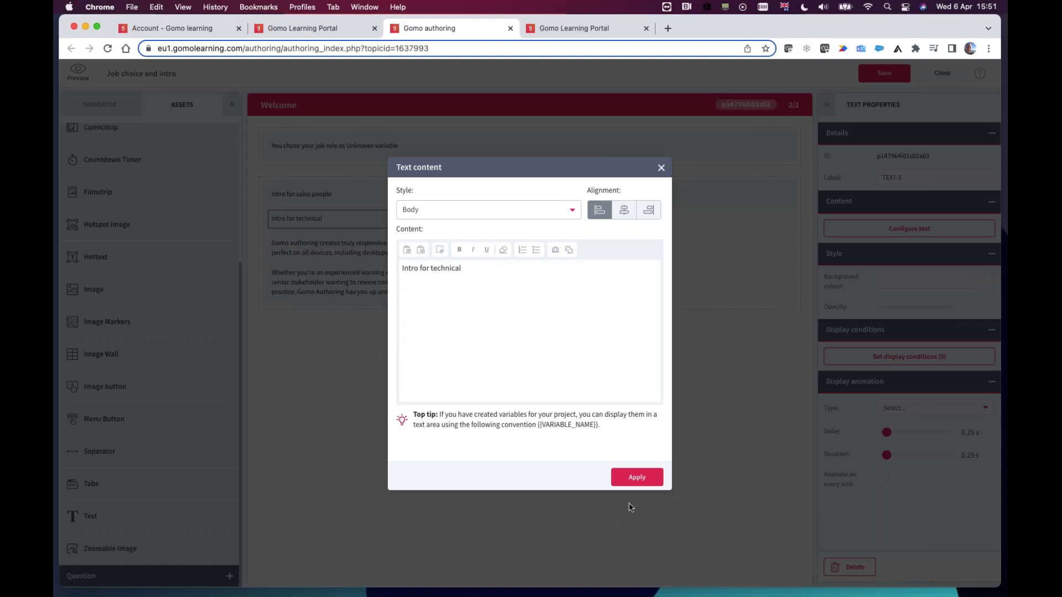
left_click(636, 477)
Step: Replace the third new Text asset's placeholder content with "Intro for admin" and apply it
double_click(381, 292)
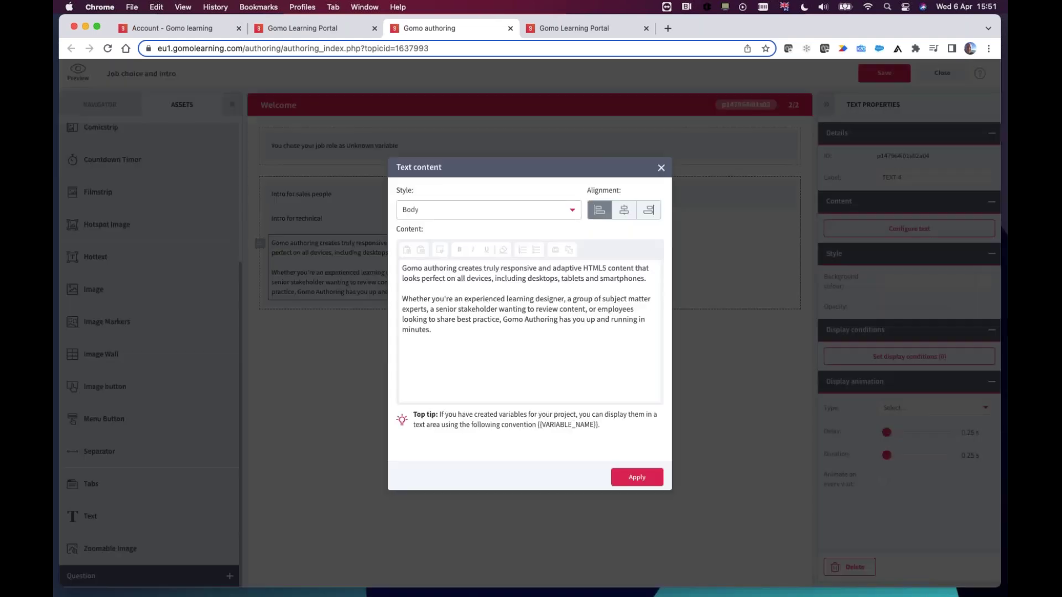
key("super+a")
type("Intro ")
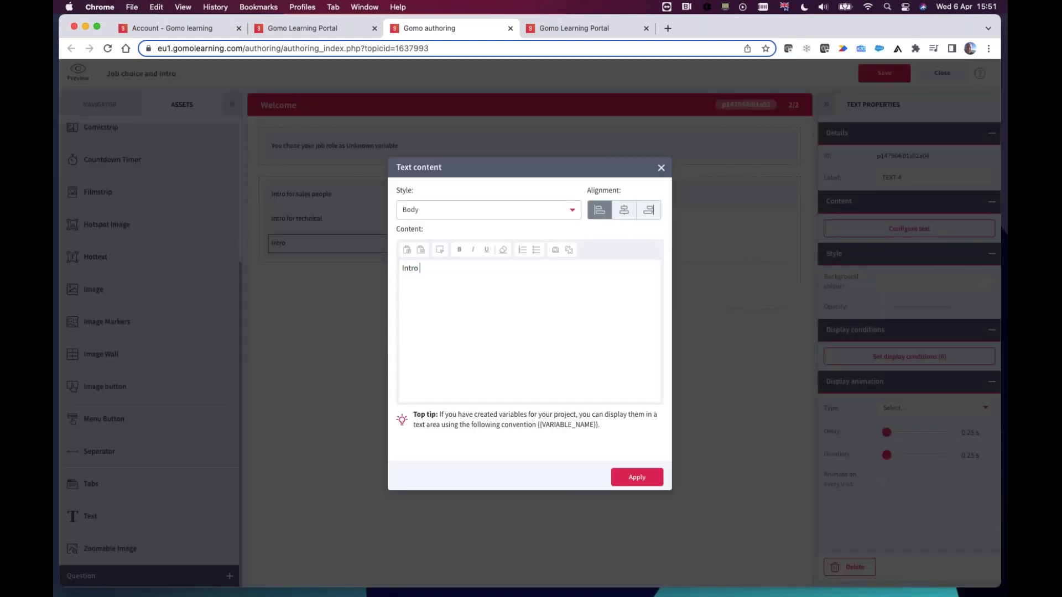
type("for admin")
left_click(637, 479)
Step: Give the "Intro for sales people" text a display condition requiring the user variable job to equal "sales"
left_click(372, 194)
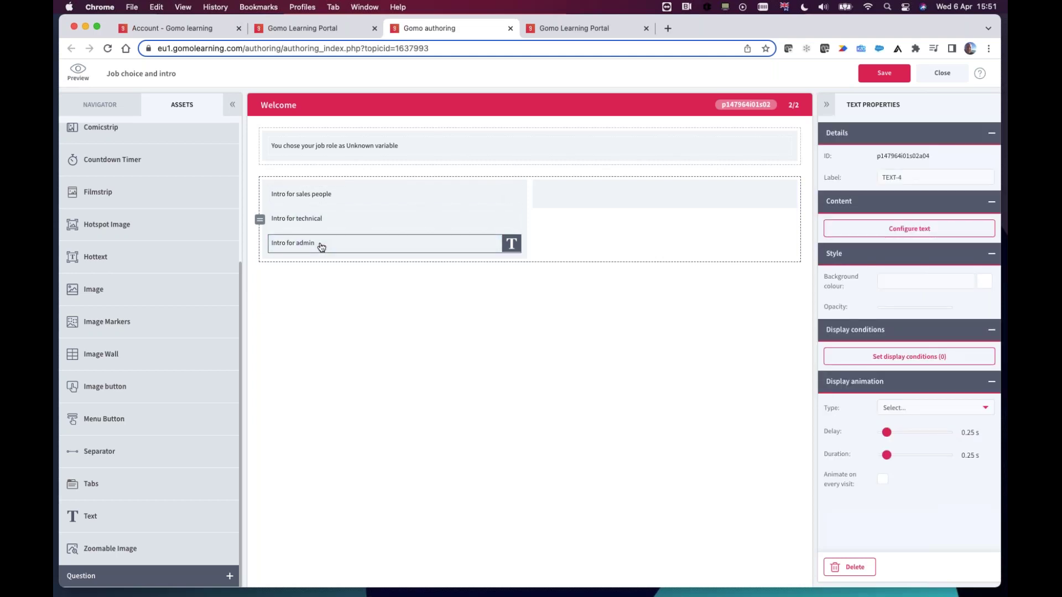
left_click(361, 203)
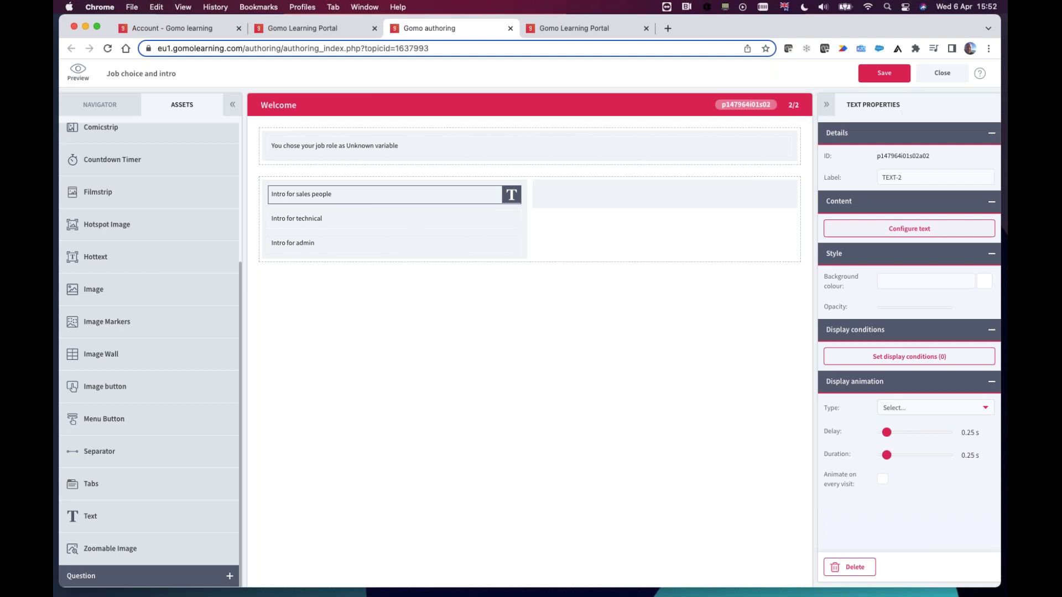
left_click(922, 360)
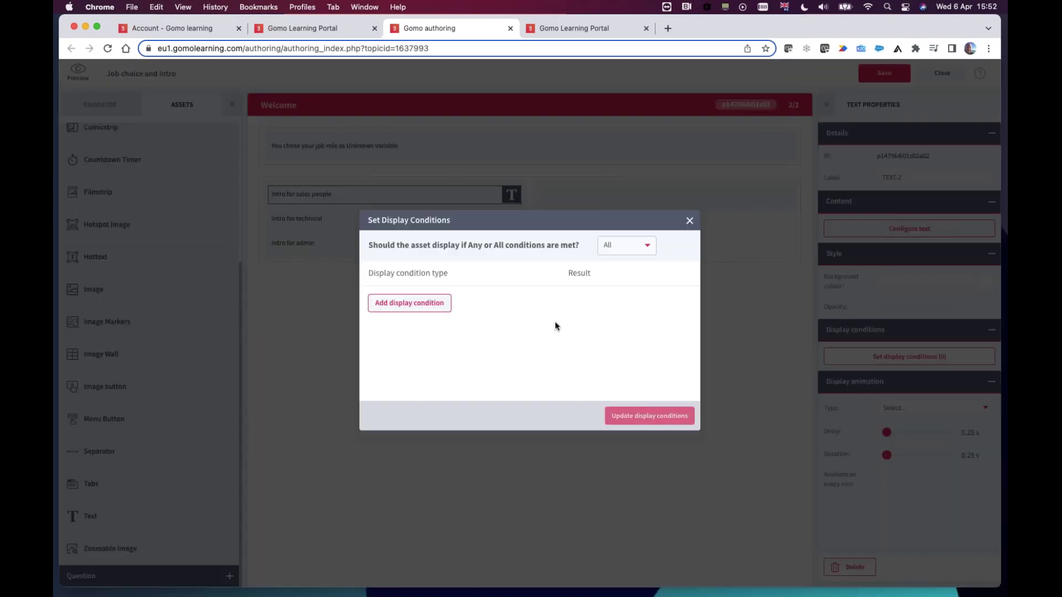
left_click(429, 303)
left_click(426, 301)
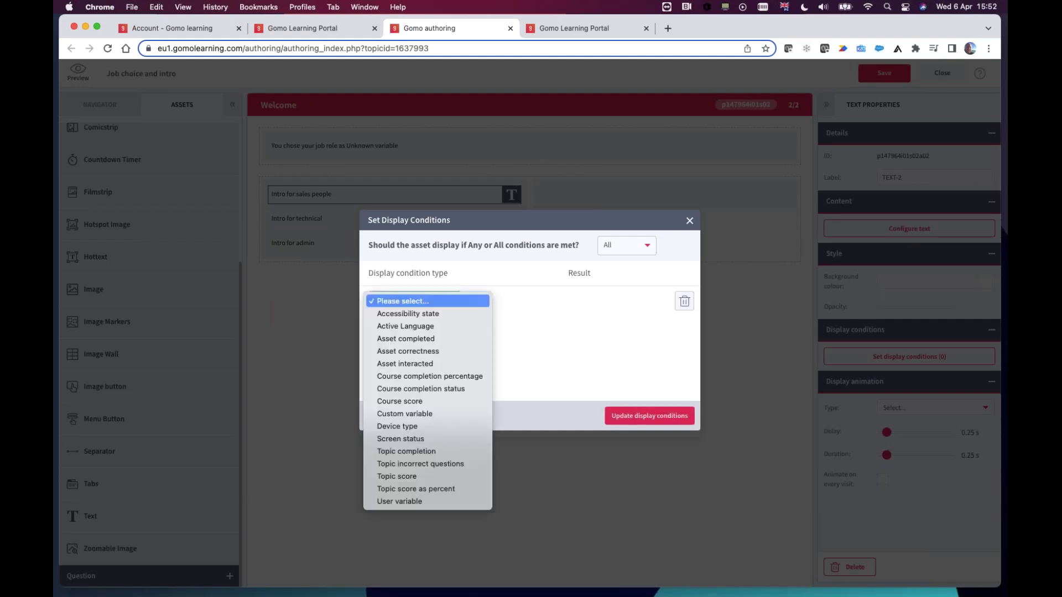
left_click(400, 502)
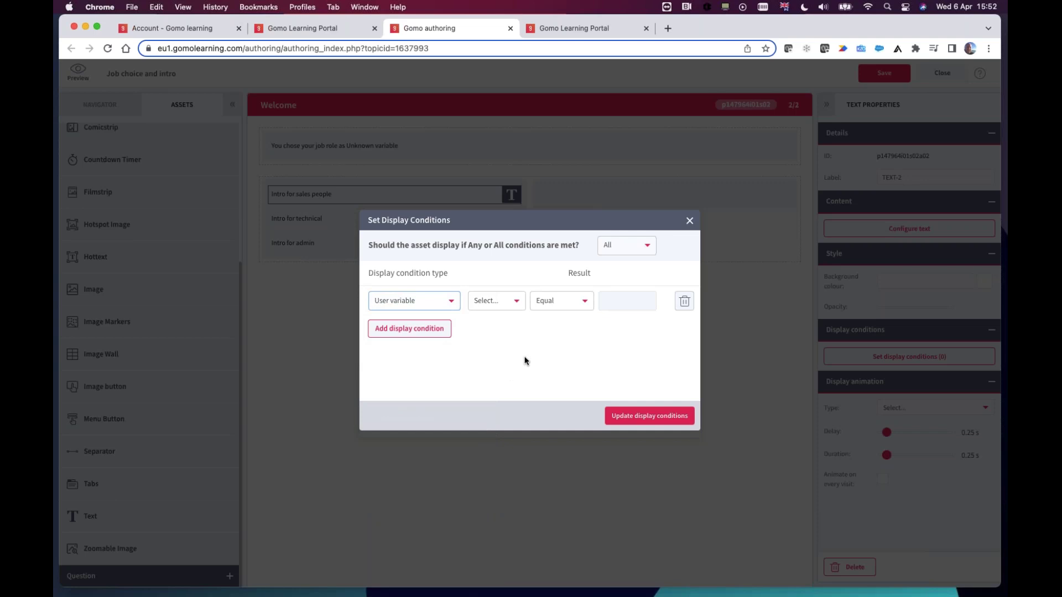
left_click(518, 306)
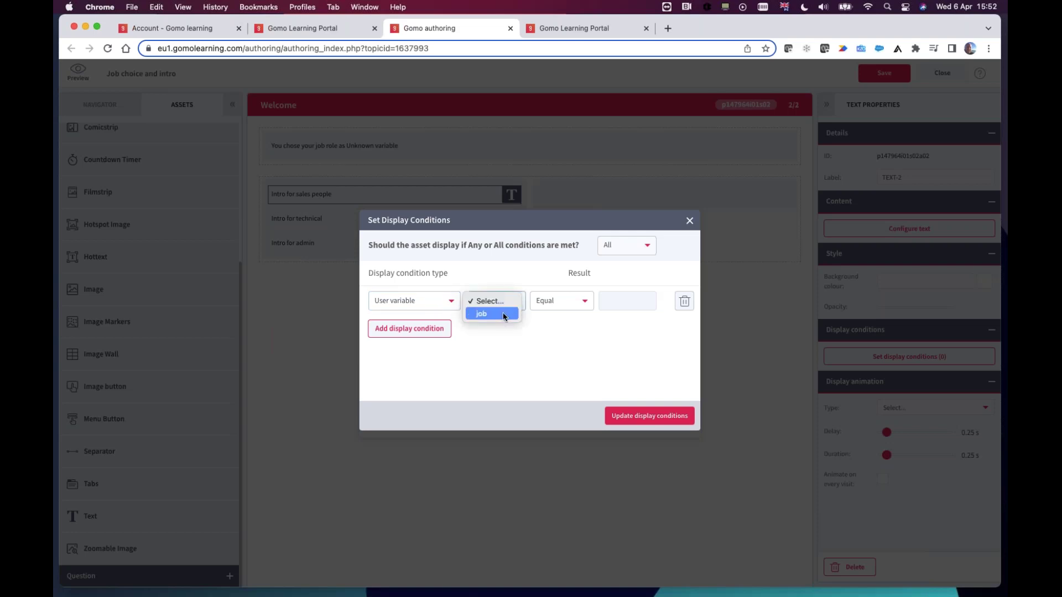
left_click(504, 315)
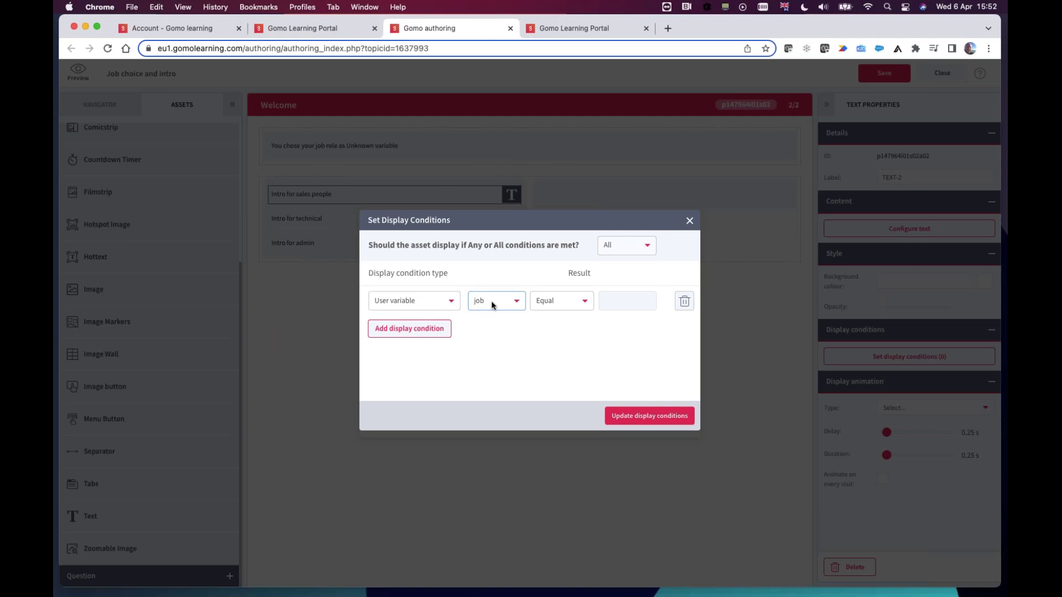
left_click(622, 301)
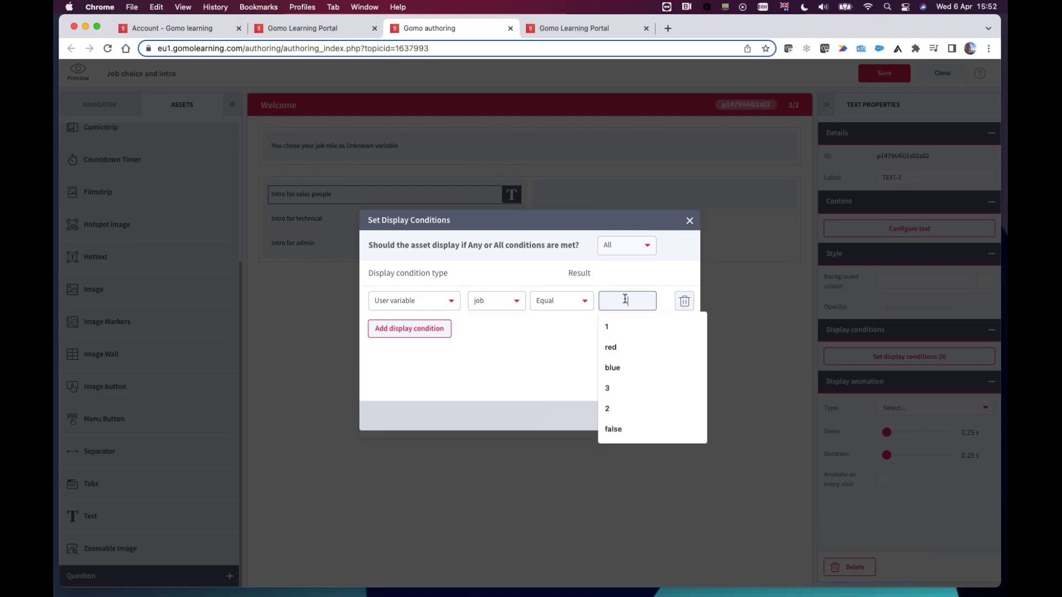
type("sales")
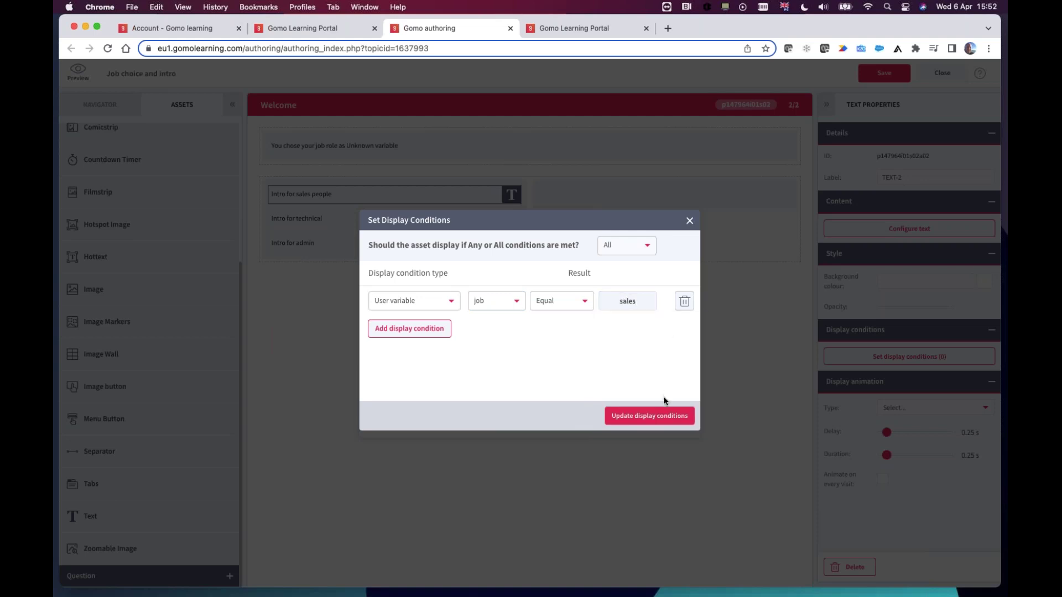
left_click(651, 421)
Step: Give the "Intro for technical" text a display condition requiring the user variable job to equal "technical"
left_click(330, 223)
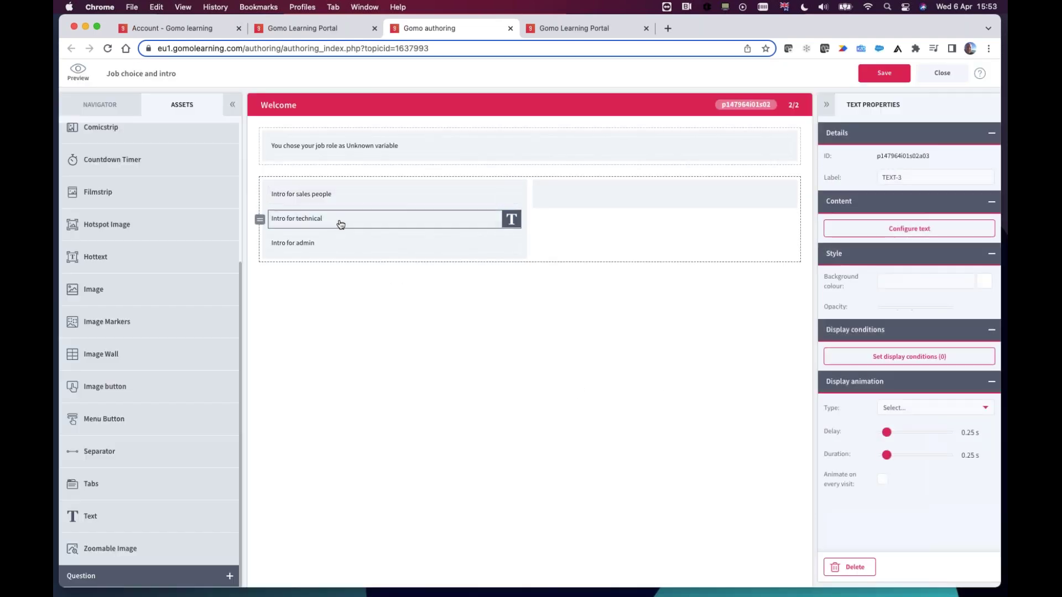
left_click(925, 358)
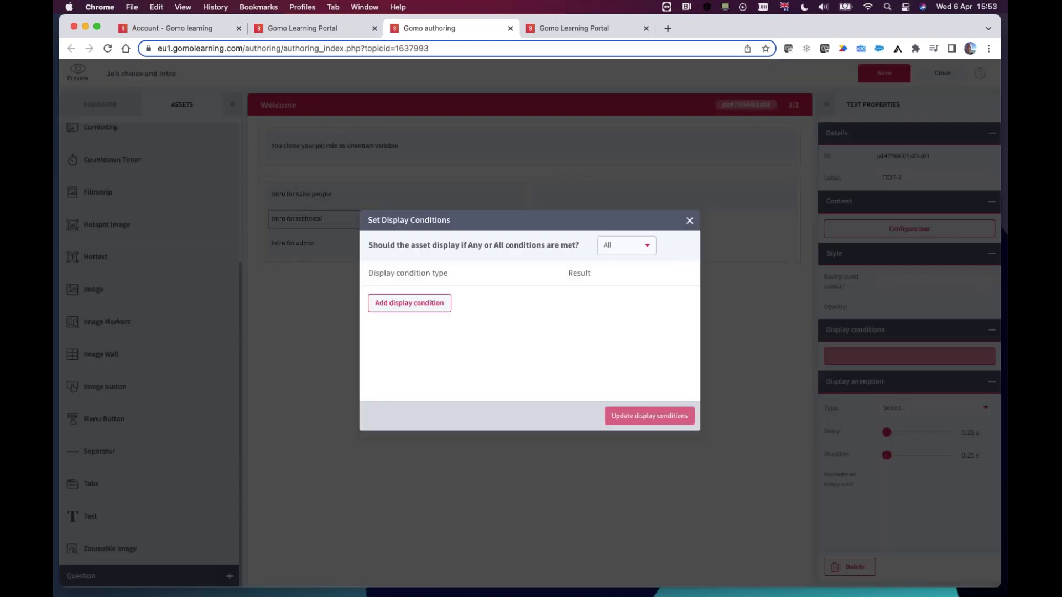
left_click(426, 299)
left_click(425, 302)
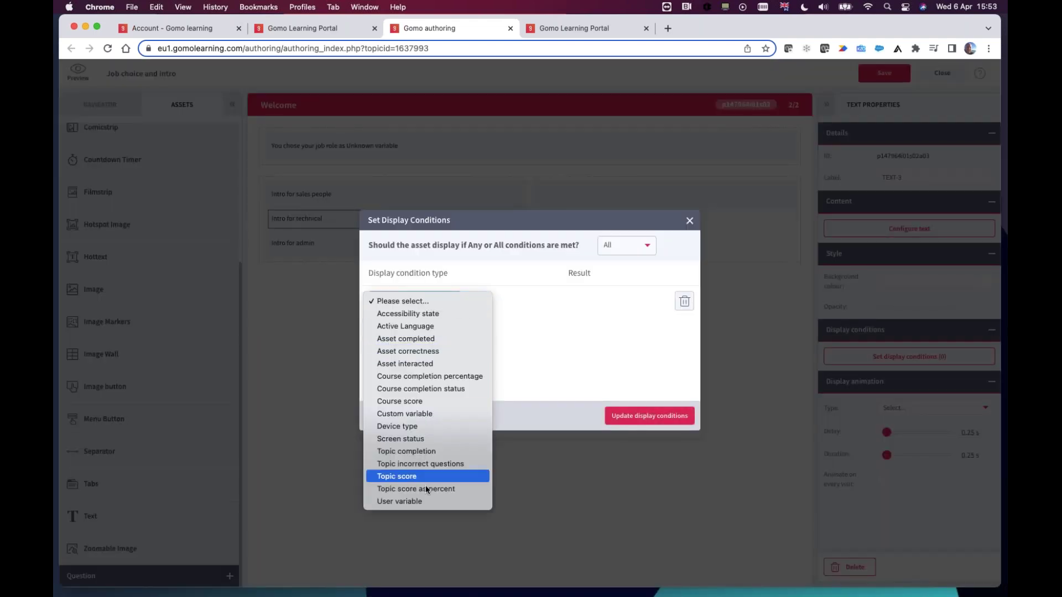
left_click(427, 501)
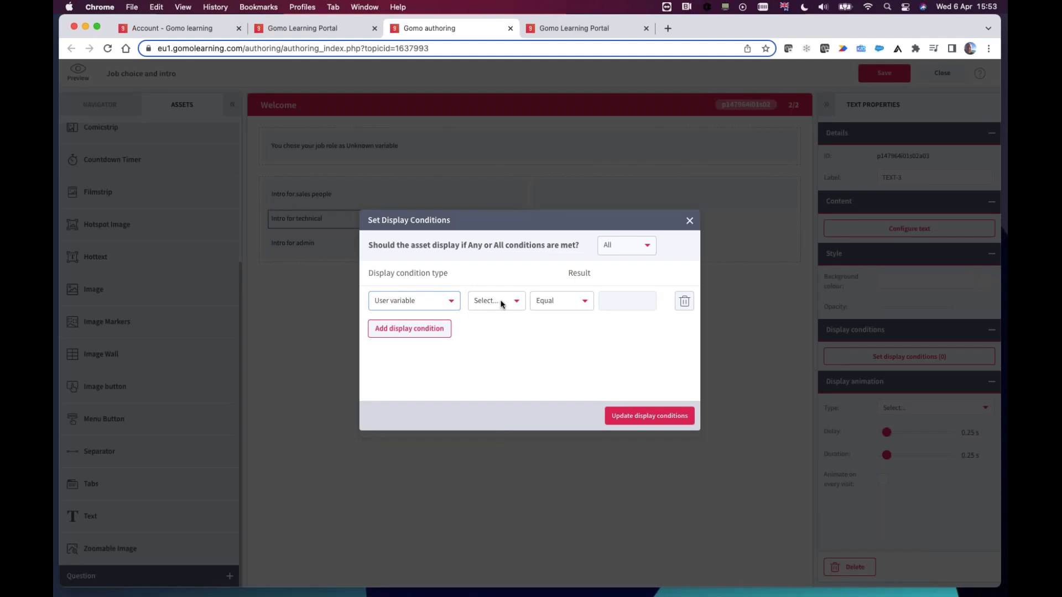
left_click(500, 301)
left_click(491, 314)
left_click(611, 300)
type("technical")
left_click(587, 308)
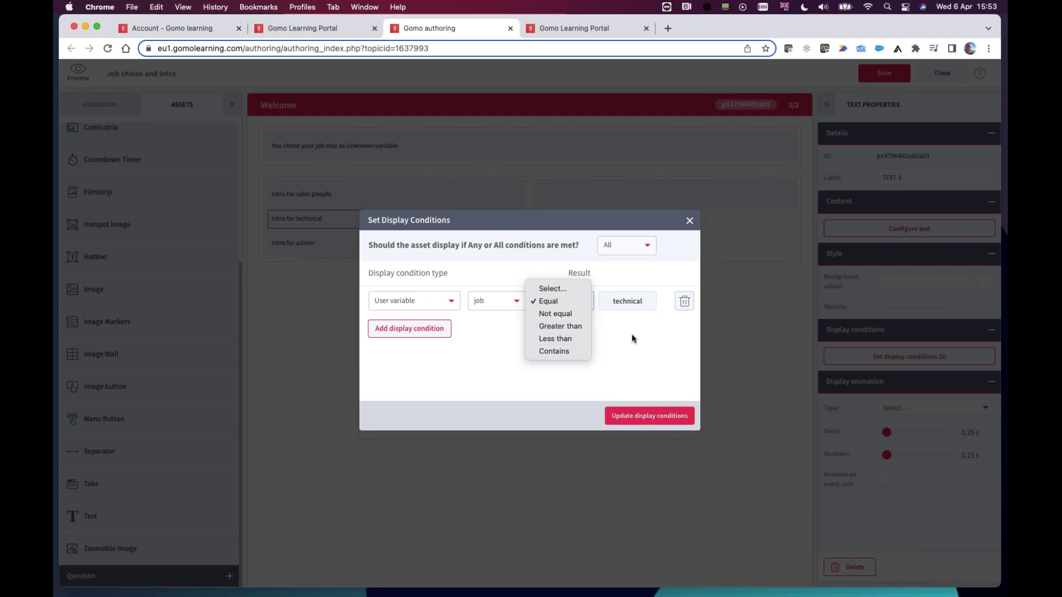
left_click(651, 338)
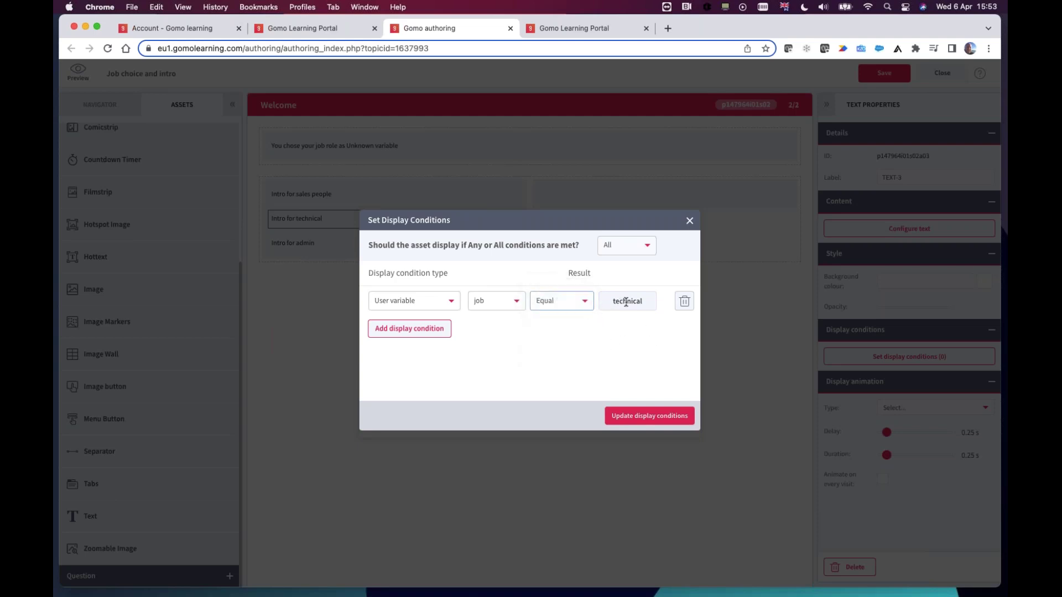
left_click(644, 417)
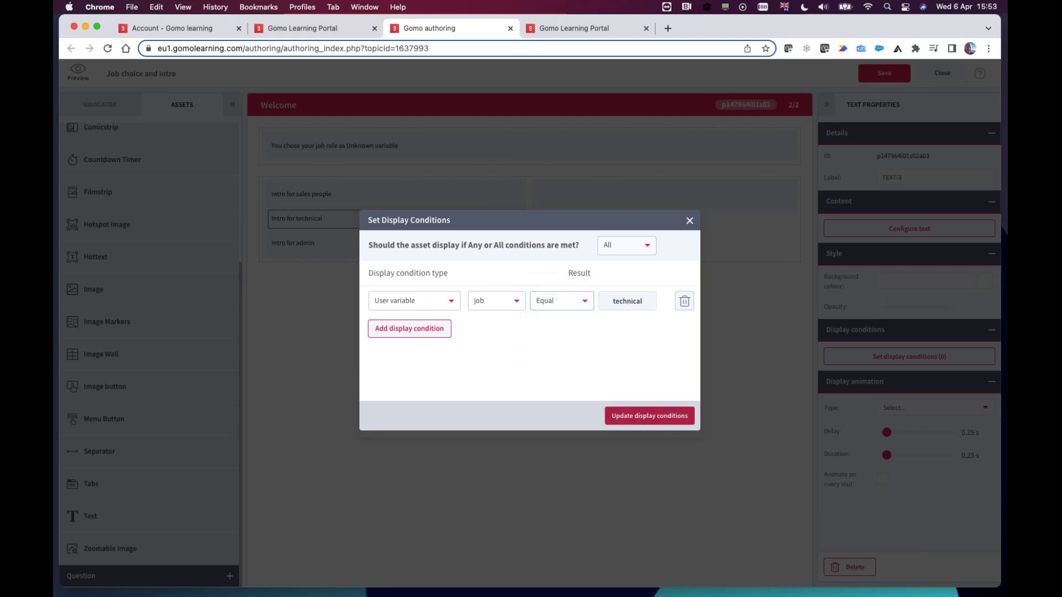
Step: Give the "Intro for admin" text a display condition requiring the user variable job to equal "admin"
left_click(384, 244)
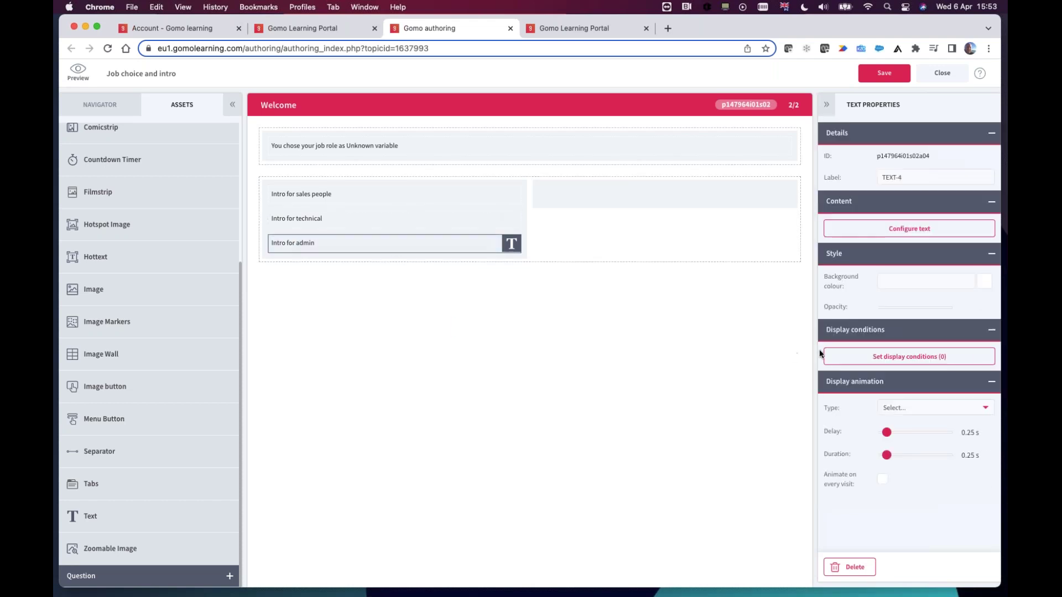
left_click(852, 356)
left_click(412, 303)
left_click(423, 299)
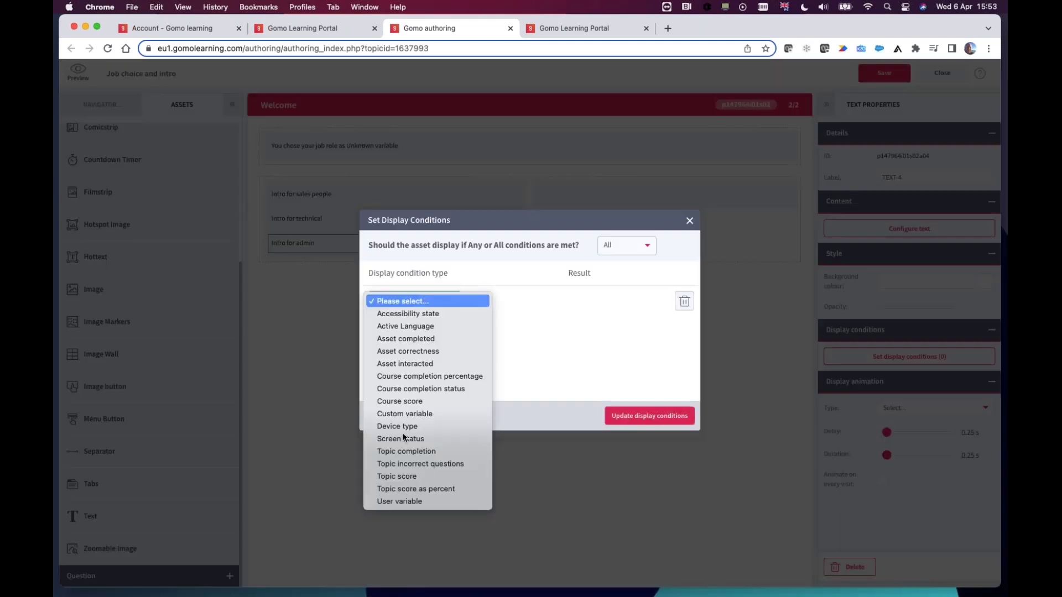
left_click(395, 502)
left_click(486, 300)
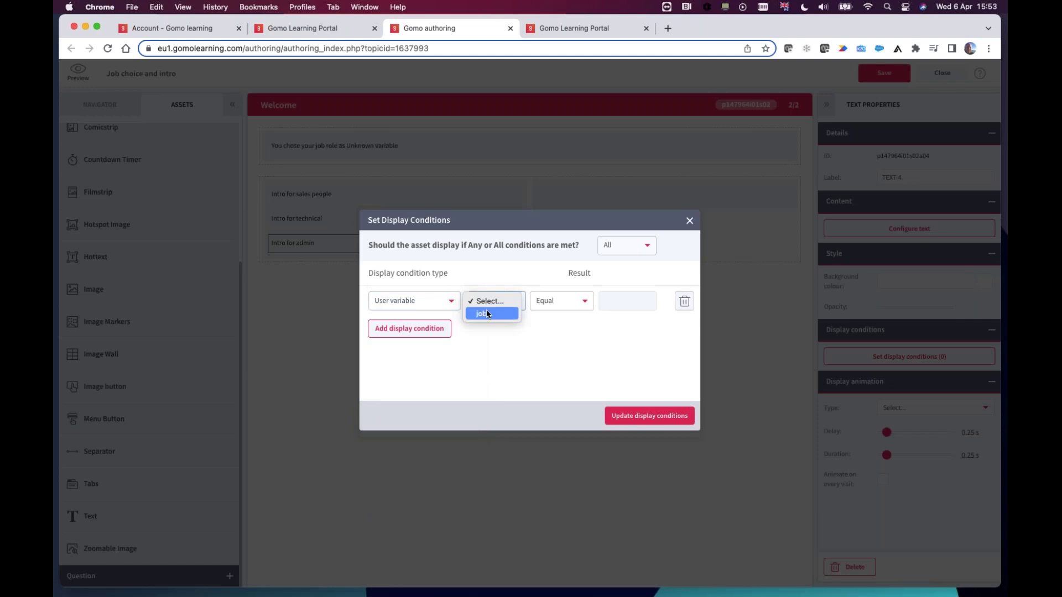
left_click(481, 313)
left_click(618, 295)
type("ad")
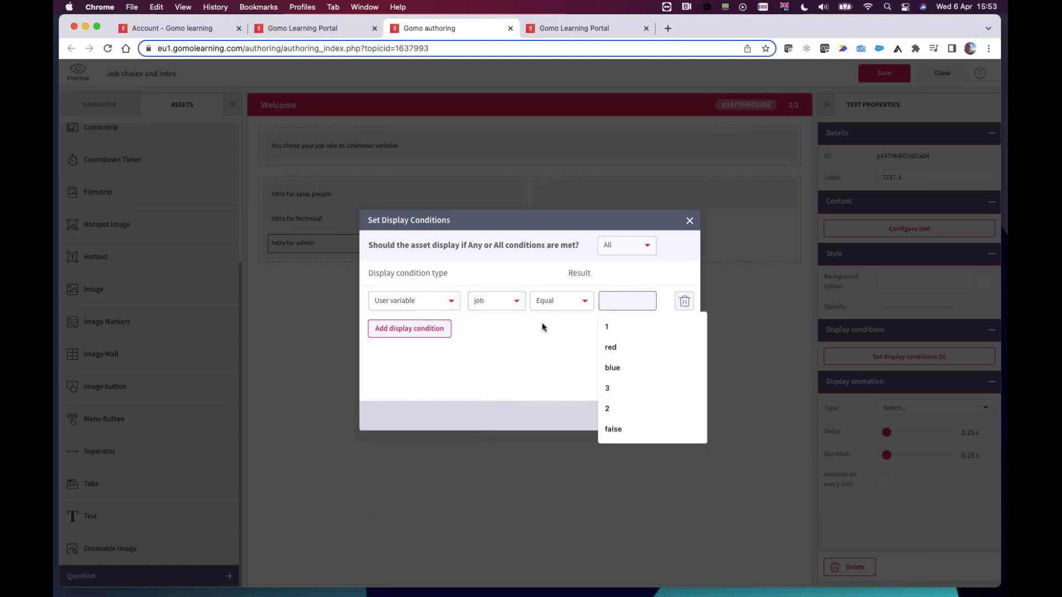
type("min")
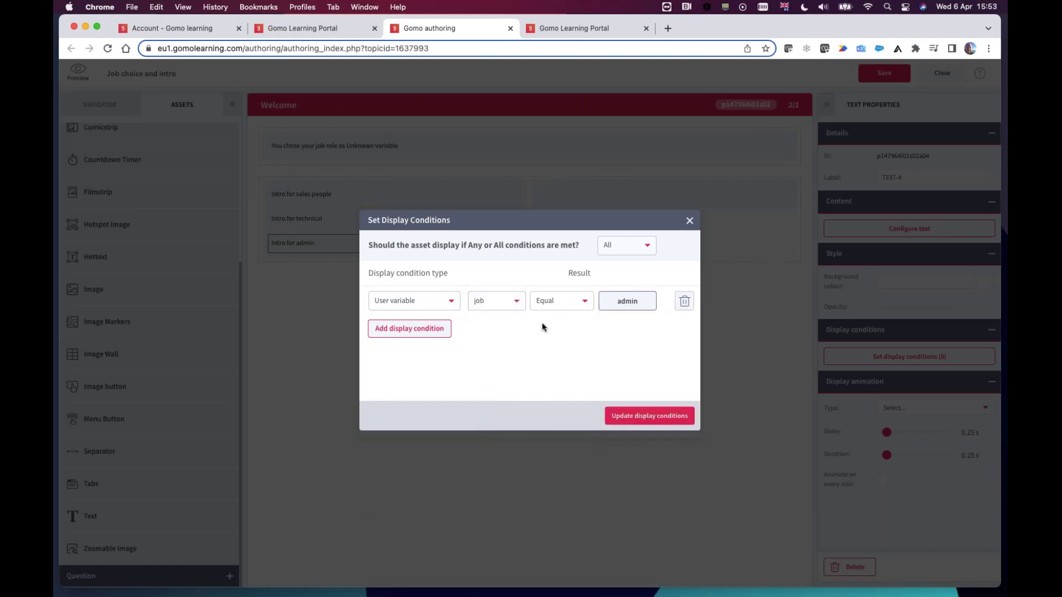
left_click(640, 419)
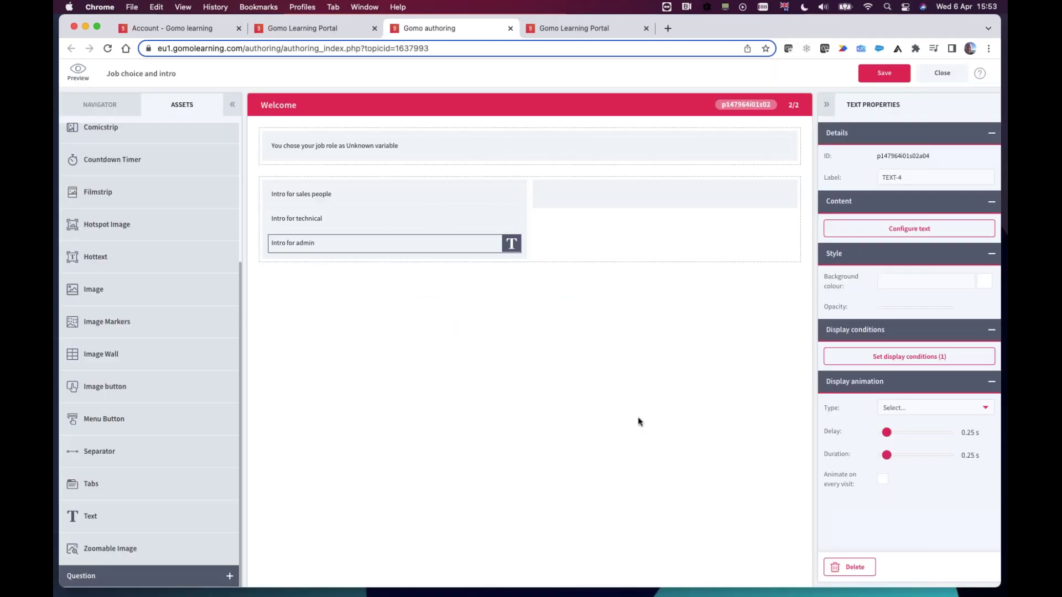
Step: Save the topic, then refresh the course preview and dismiss its alerts
left_click(884, 73)
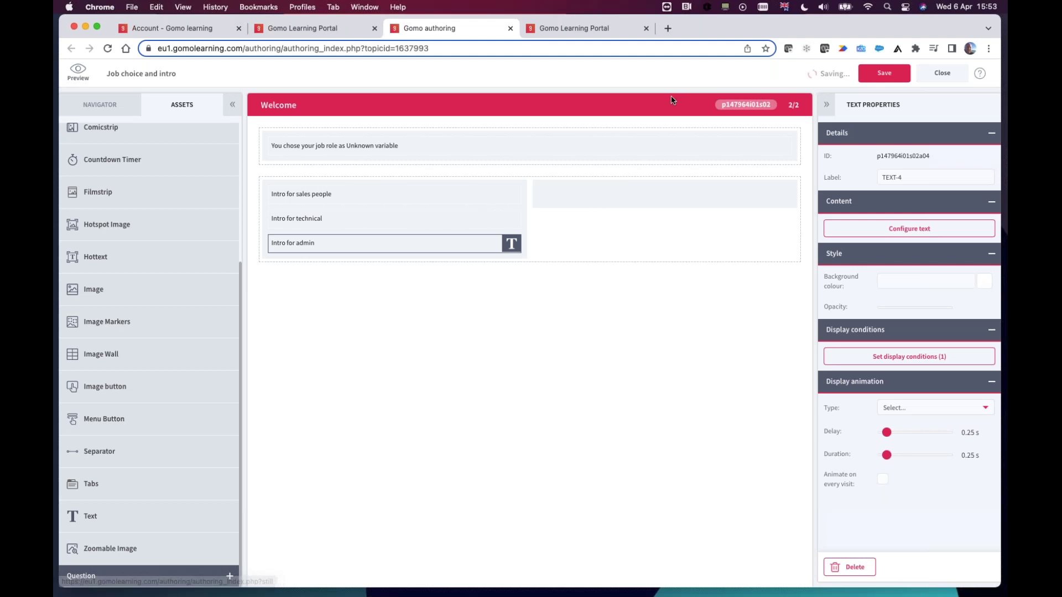
left_click(575, 29)
left_click(137, 73)
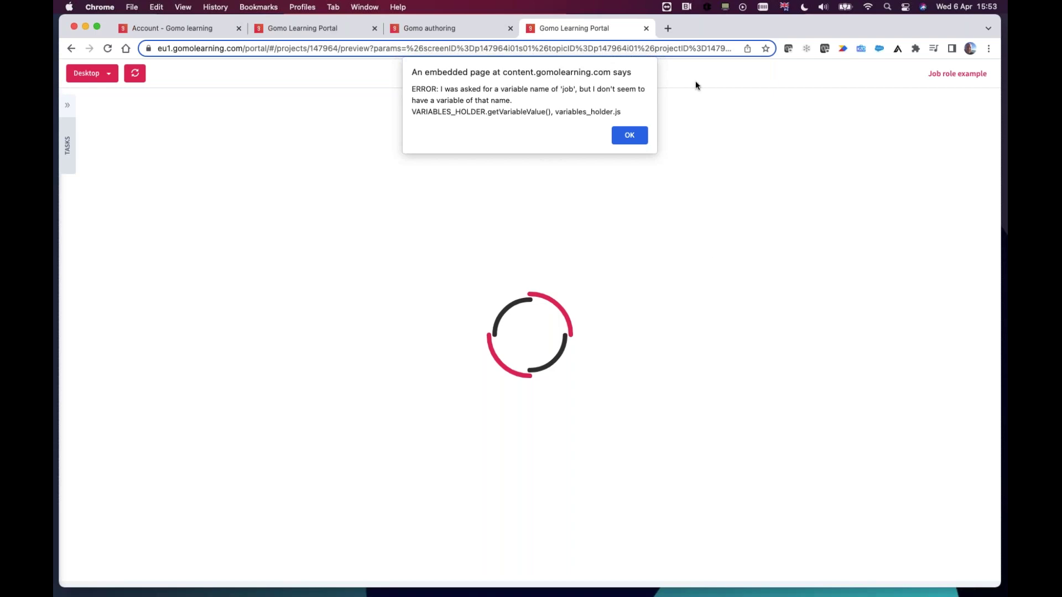
left_click(635, 137)
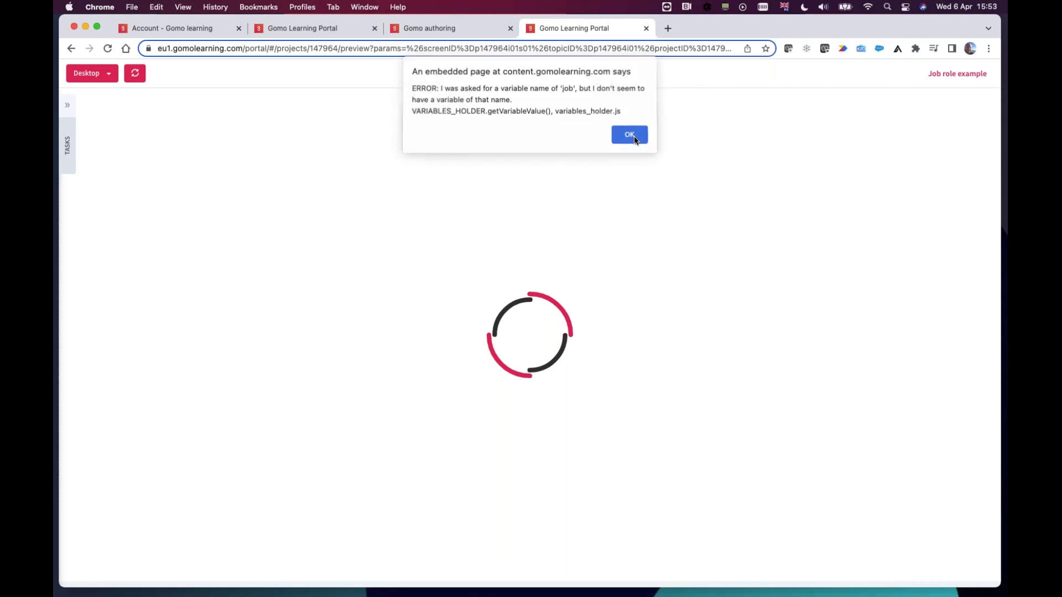
left_click(634, 136)
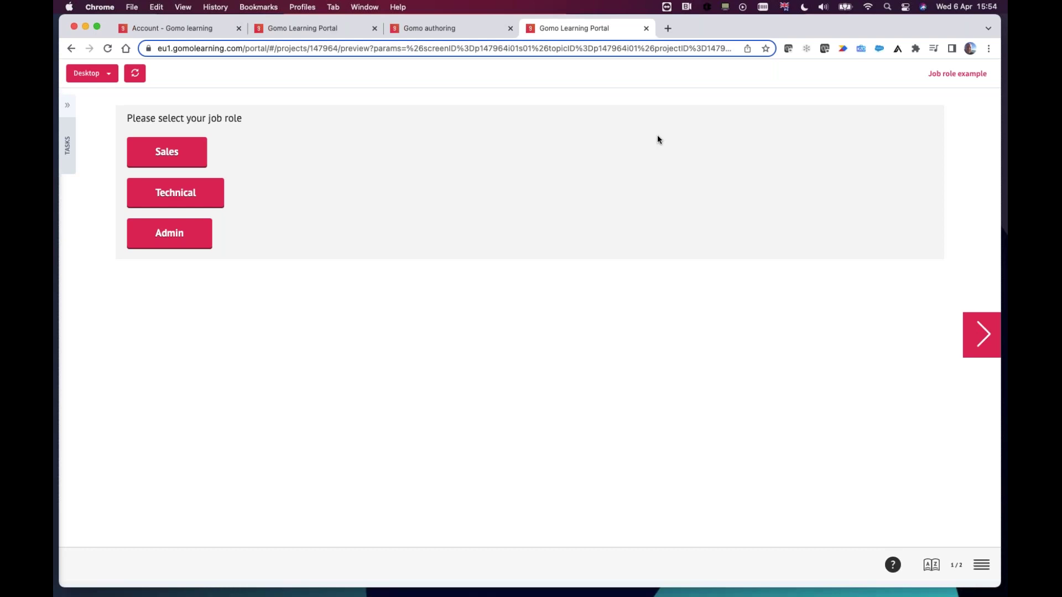
Step: Test the Sales, Admin and Technical role buttons in the preview and check the Welcome screen text for each
double_click(234, 117)
left_click(266, 125)
left_click(176, 154)
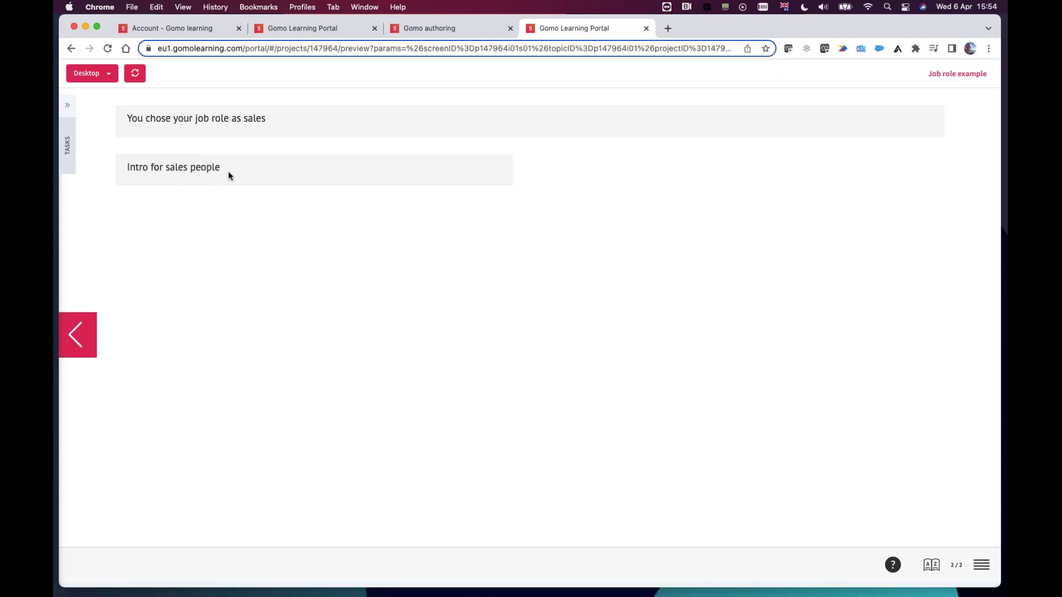
left_click(76, 334)
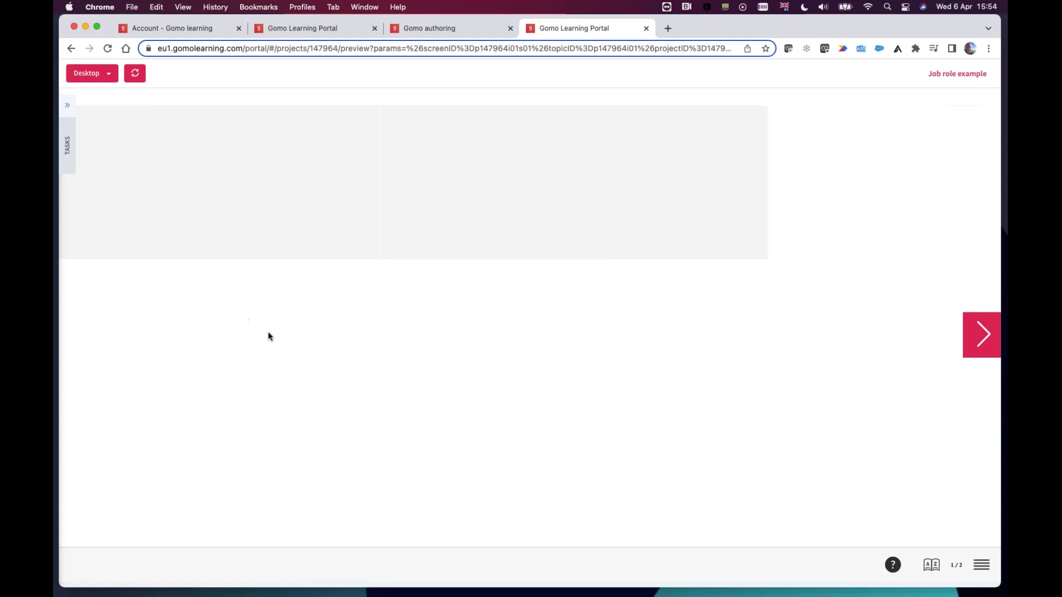
left_click(199, 235)
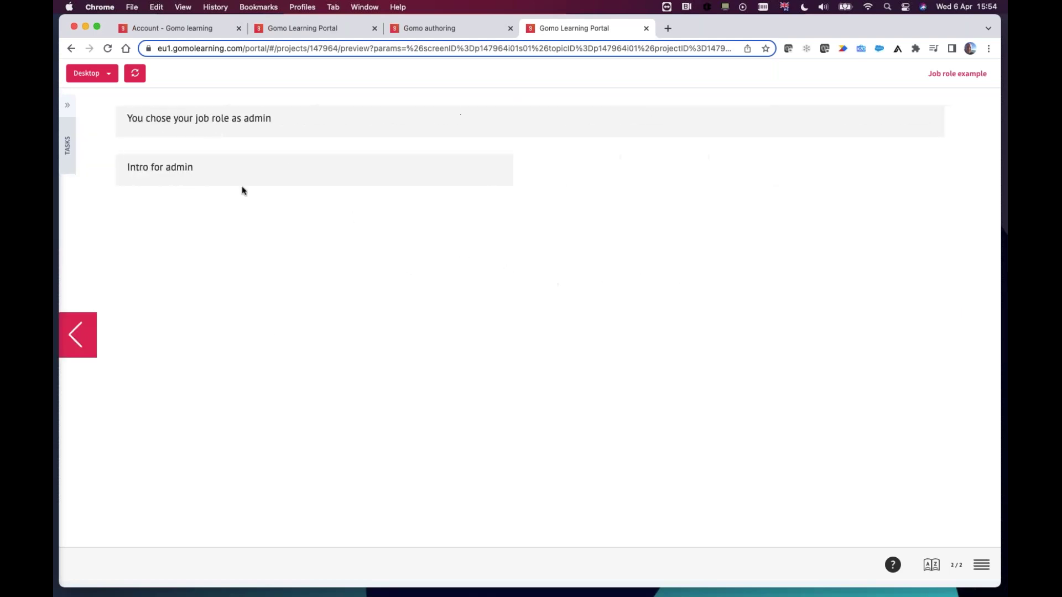
left_click(76, 334)
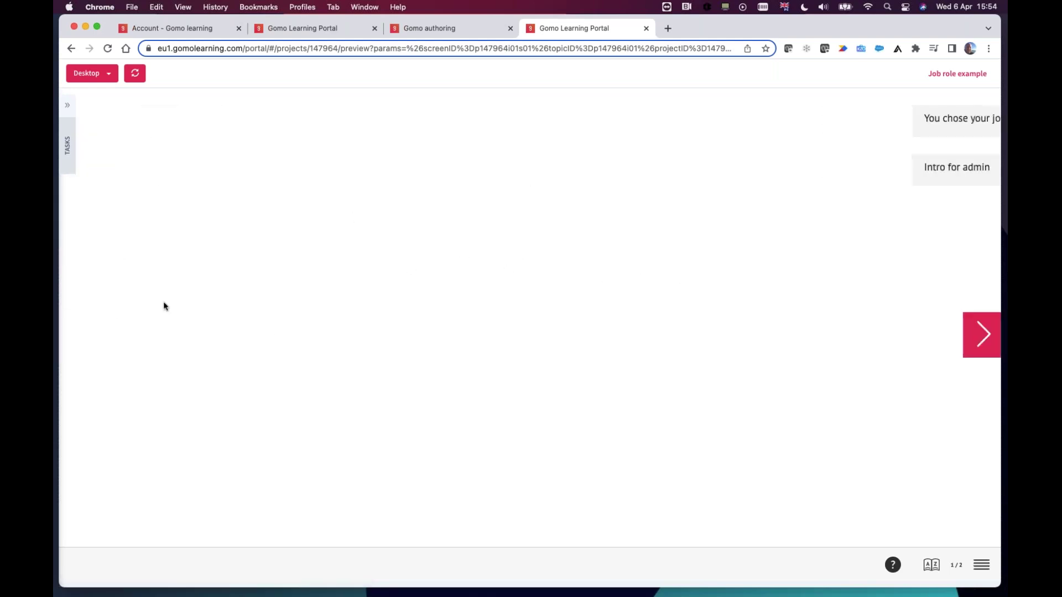
left_click(199, 204)
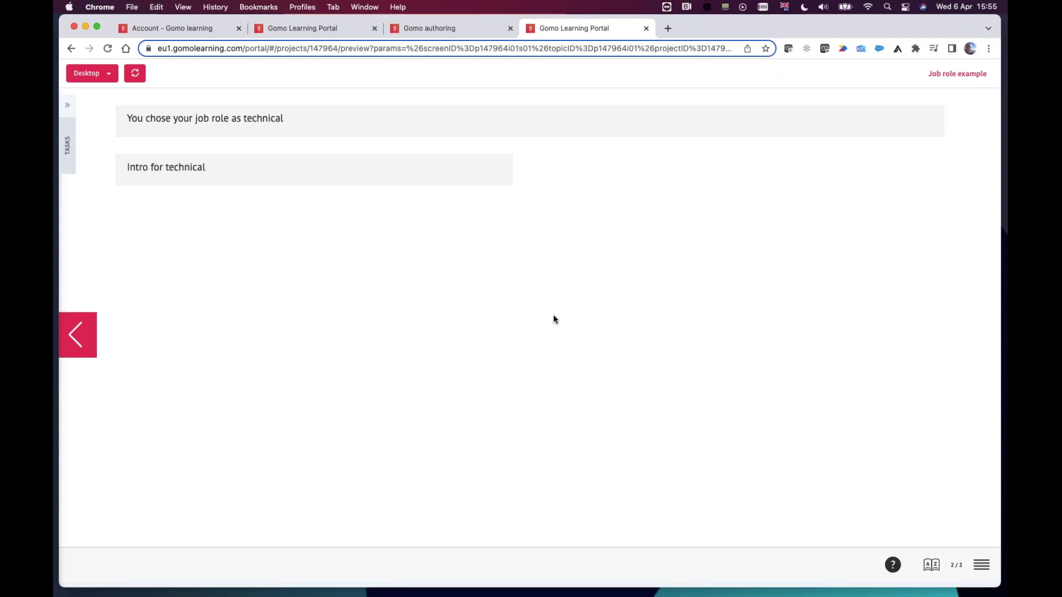
Step: Return to the authoring page and add a two-column content block below the intro texts on the Welcome screen
left_click(448, 28)
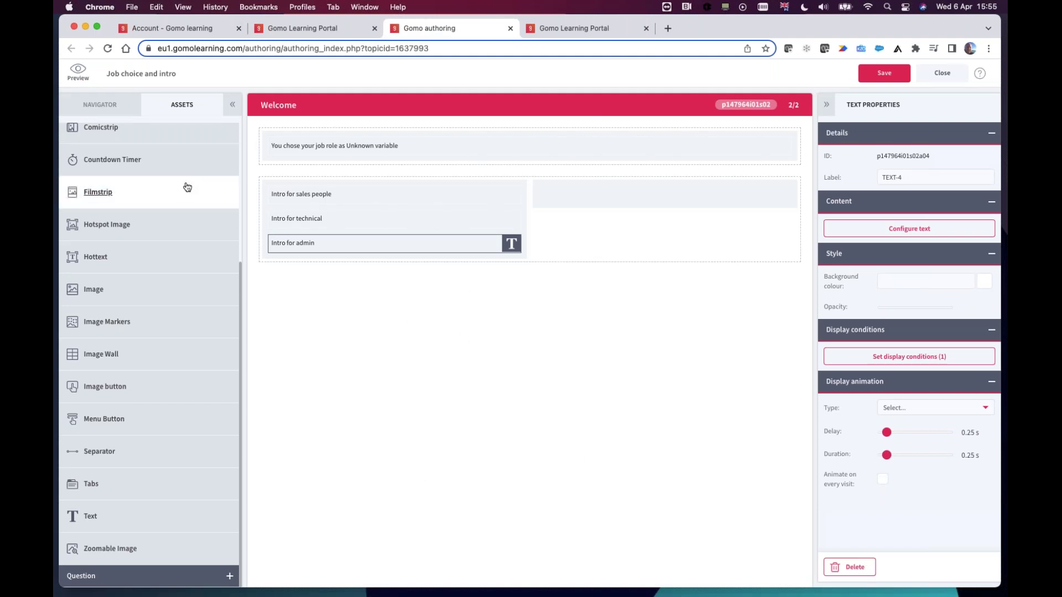
scroll(186, 188, "up", 5)
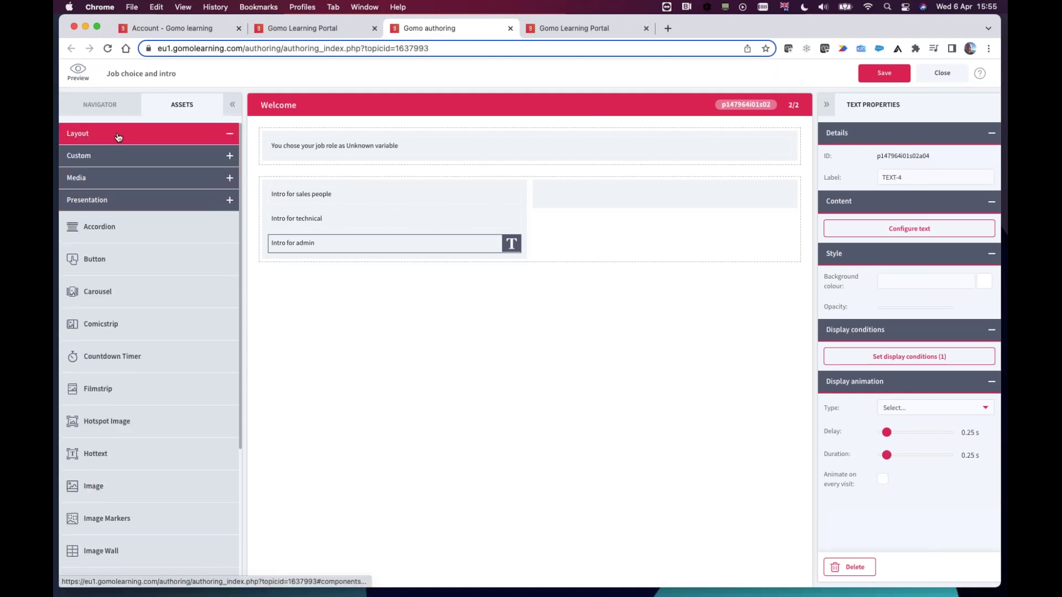
left_click(116, 137)
left_click_drag(116, 162, 503, 301)
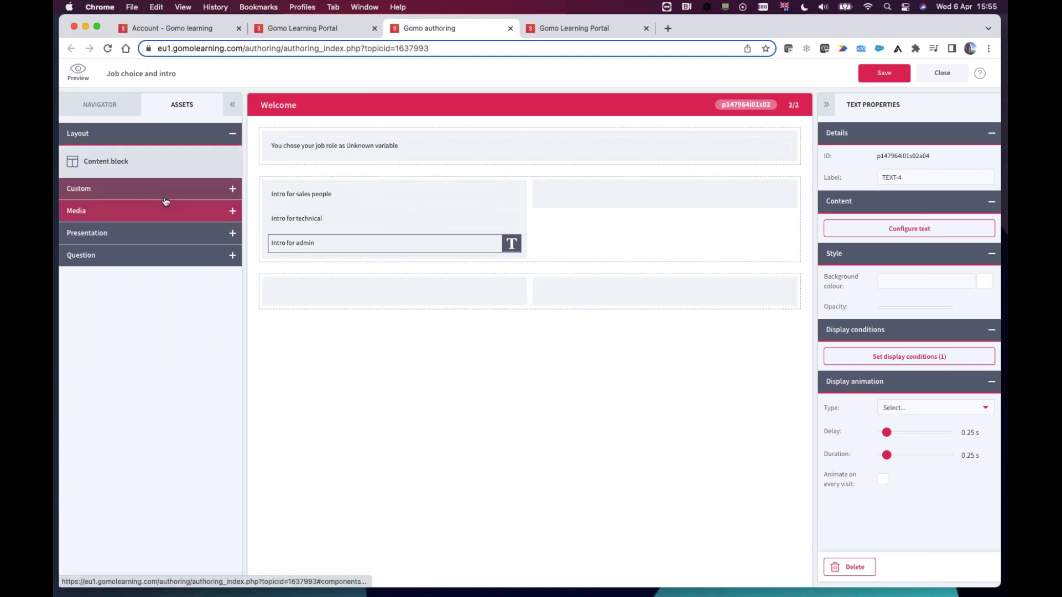
Step: Add three Button assets stacked in the second column of the new content block
left_click(158, 233)
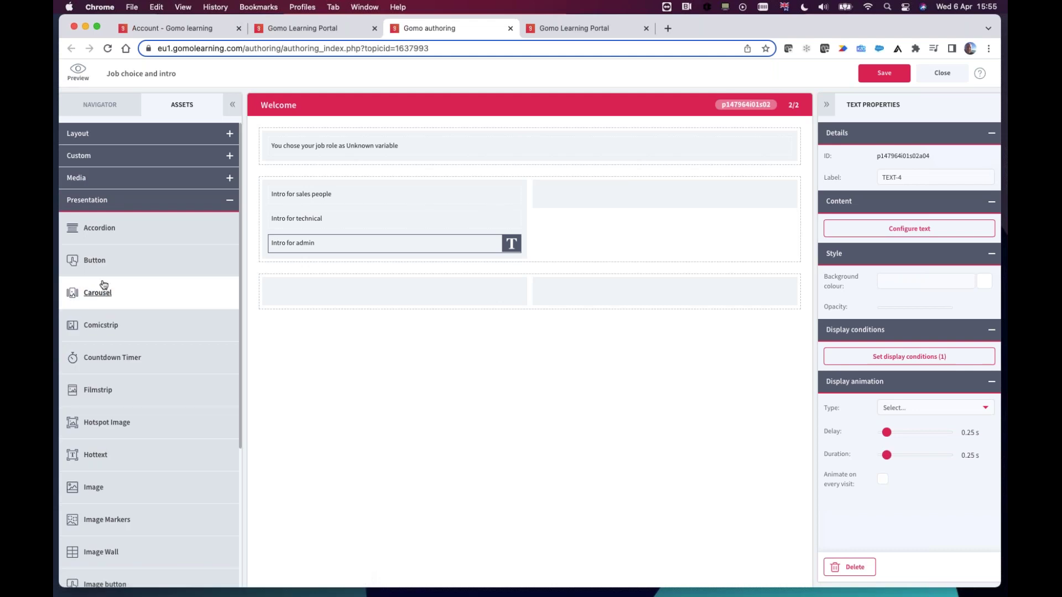
left_click_drag(98, 263, 663, 296)
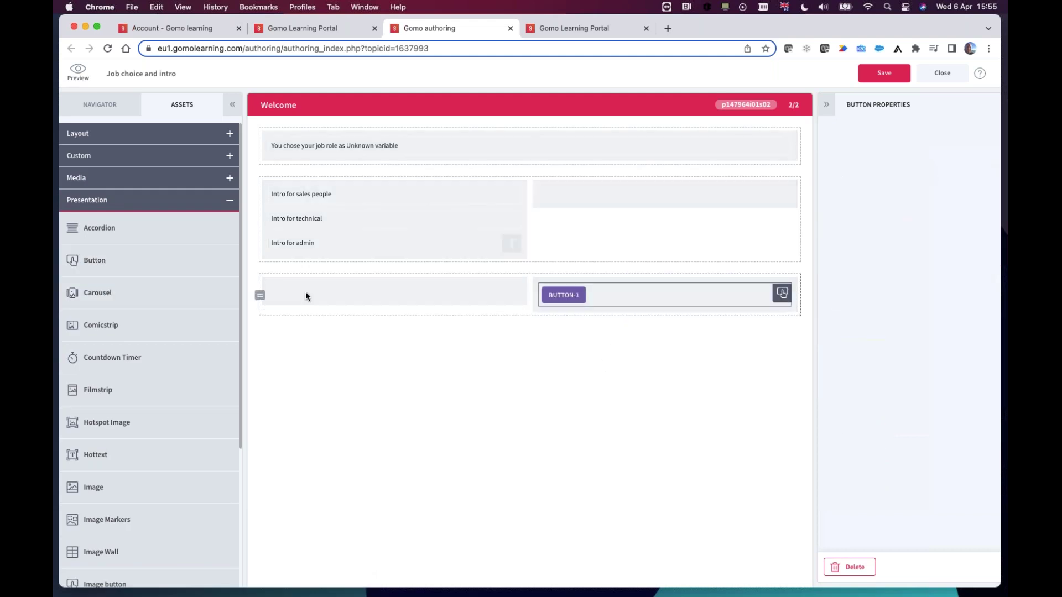
left_click_drag(95, 260, 593, 327)
left_click_drag(94, 259, 598, 364)
Step: Label all three new buttons "Next"
left_click(663, 292)
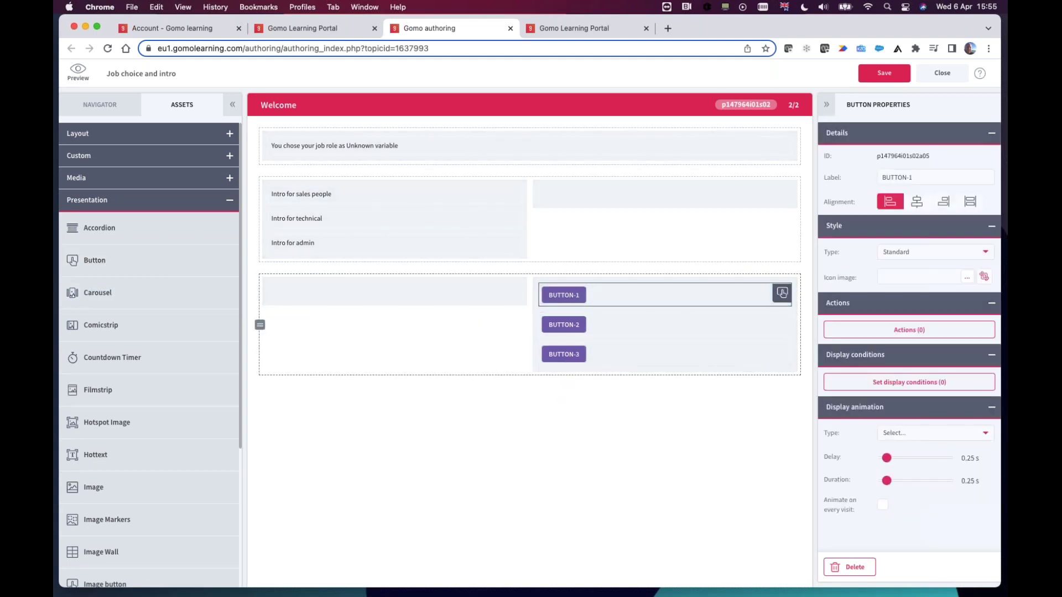
triple_click(931, 179)
type("Next")
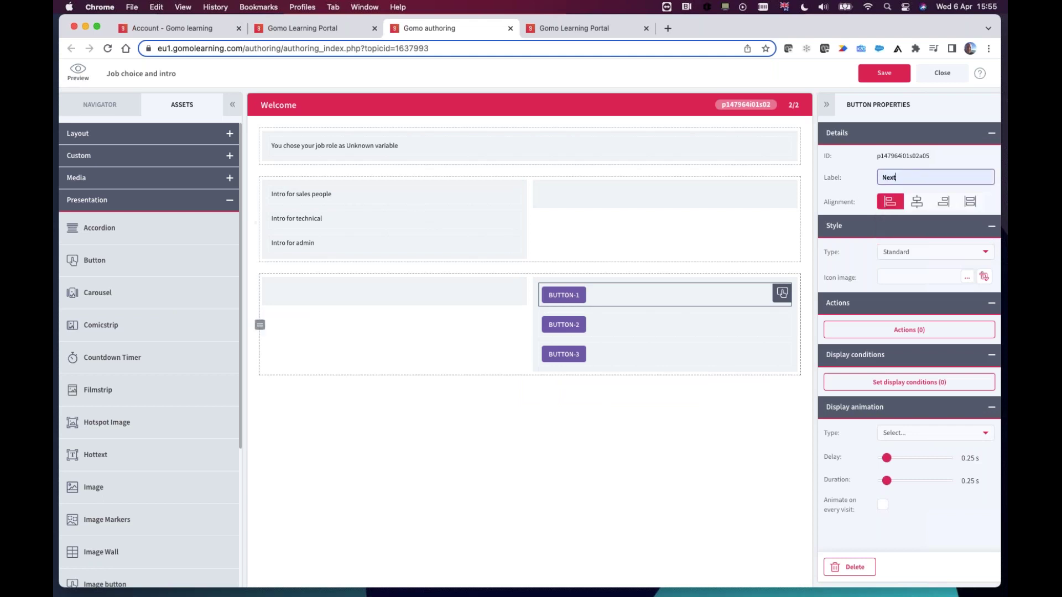
left_click(633, 331)
triple_click(907, 178)
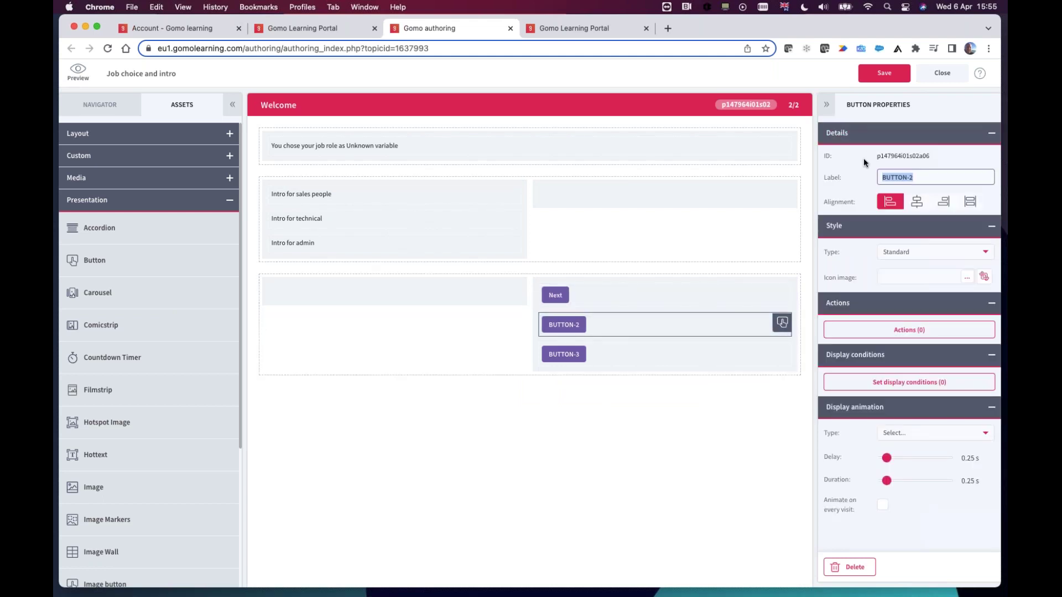
type("Next")
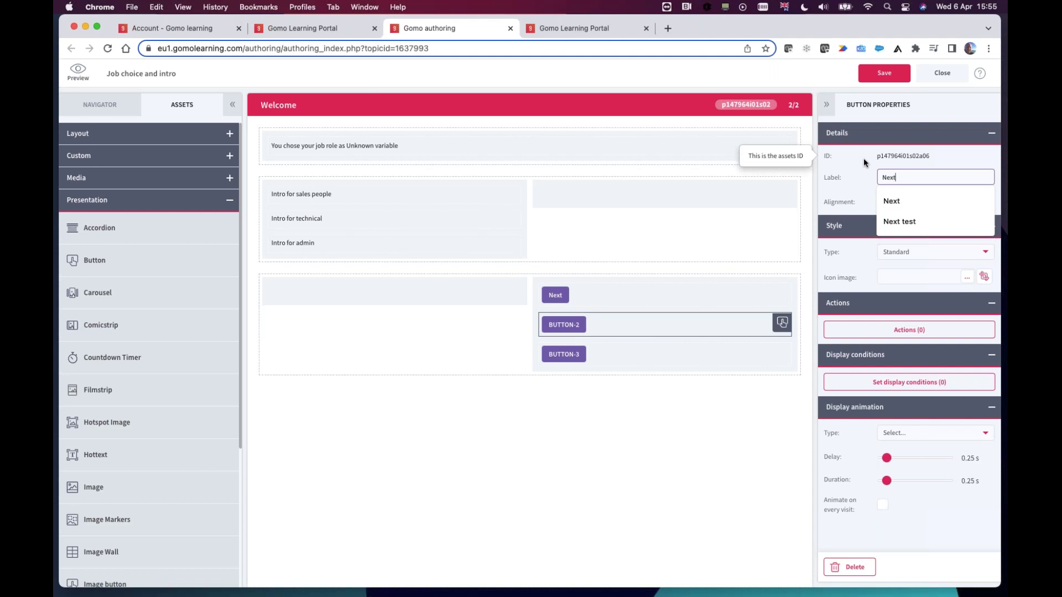
left_click(906, 203)
left_click(611, 355)
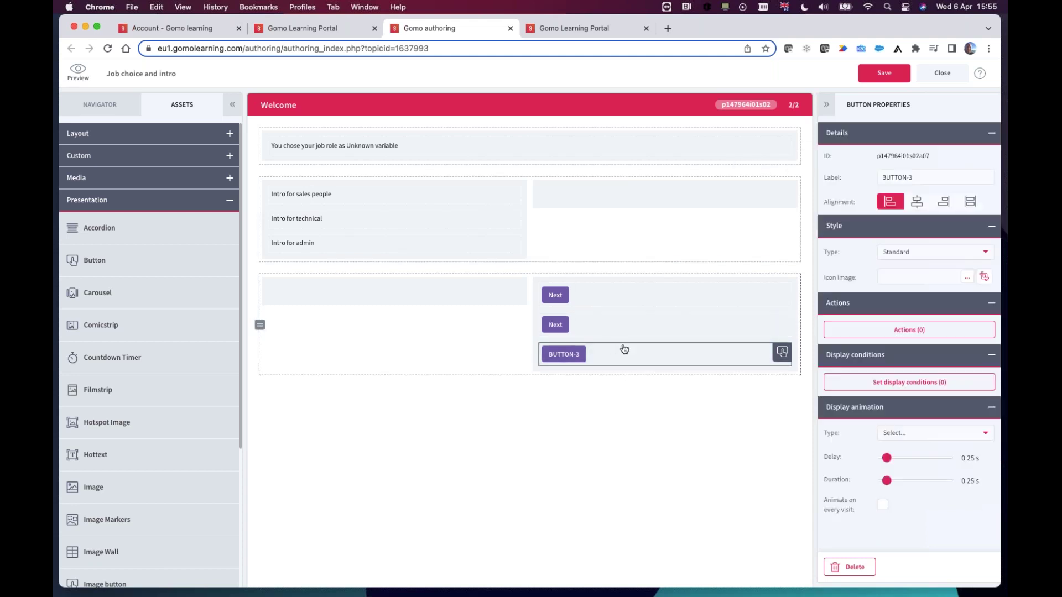
triple_click(912, 178)
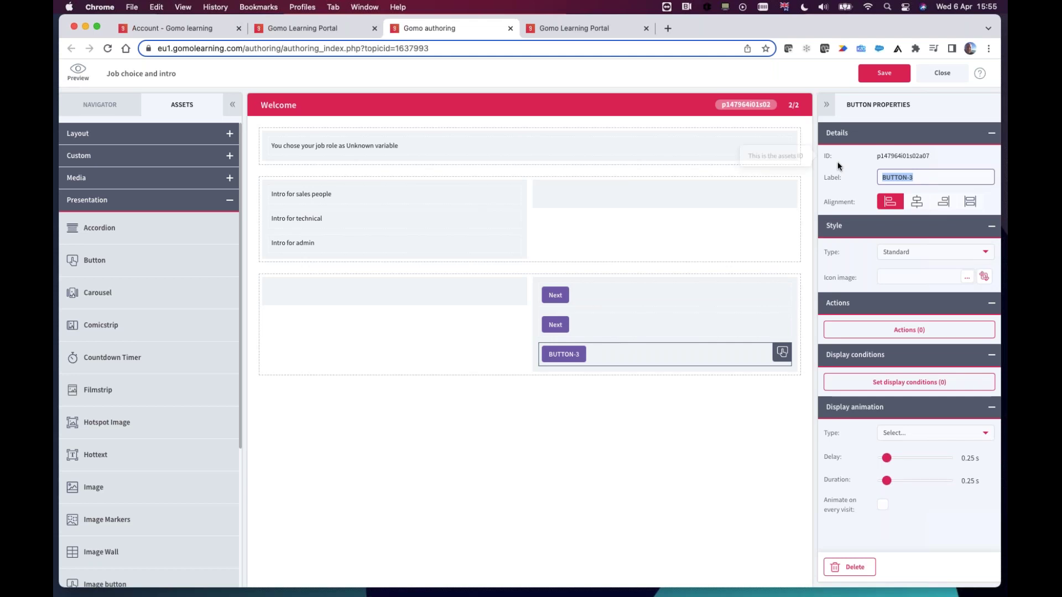
type("NE")
key("Down")
key("Return")
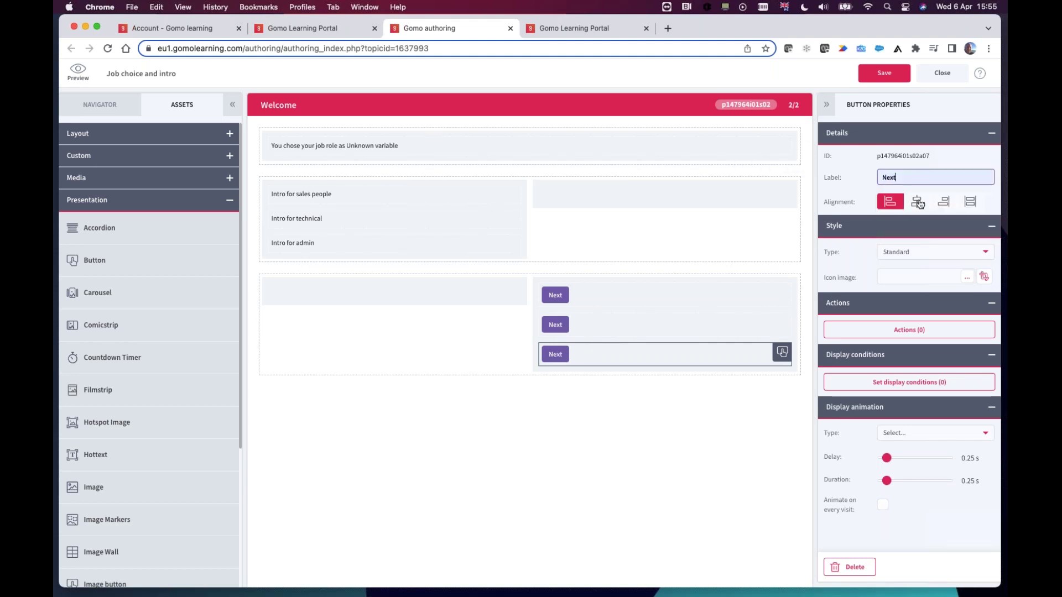
Step: Set the alignment of all three Next buttons to right
left_click(946, 205)
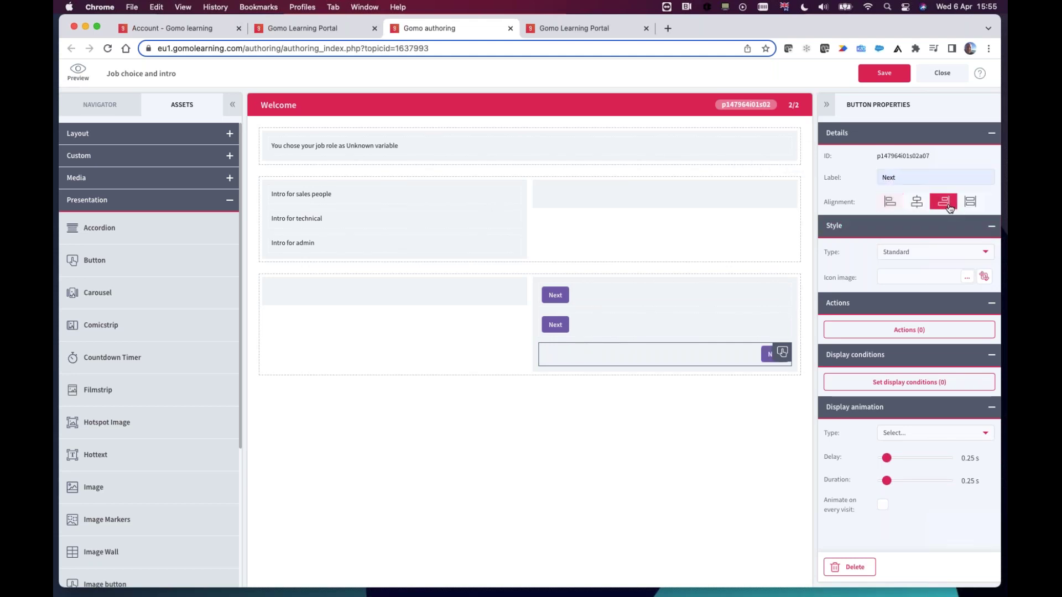
left_click(690, 326)
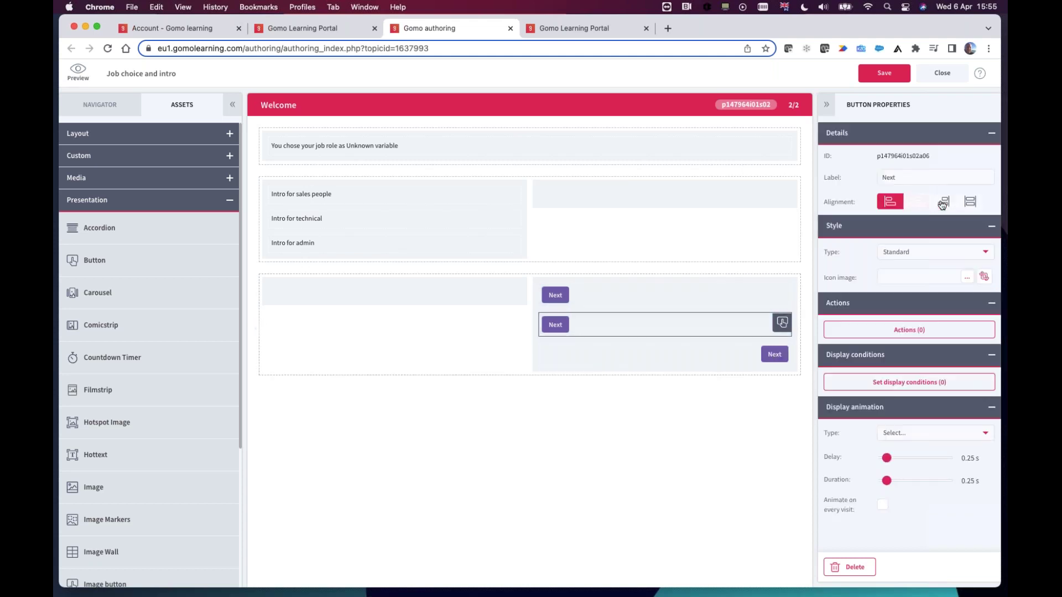
left_click(718, 291)
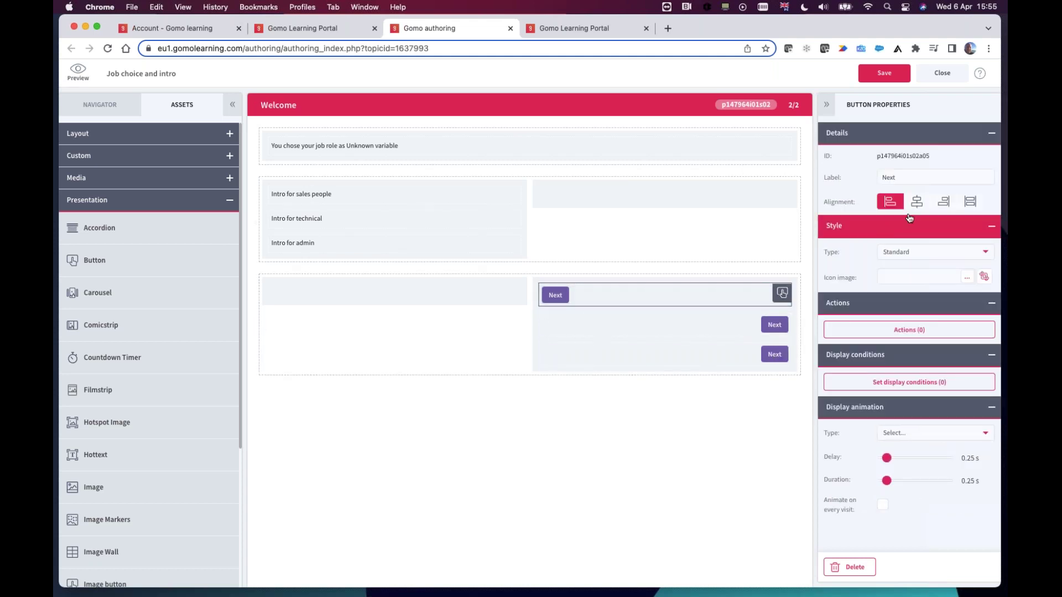
left_click(947, 203)
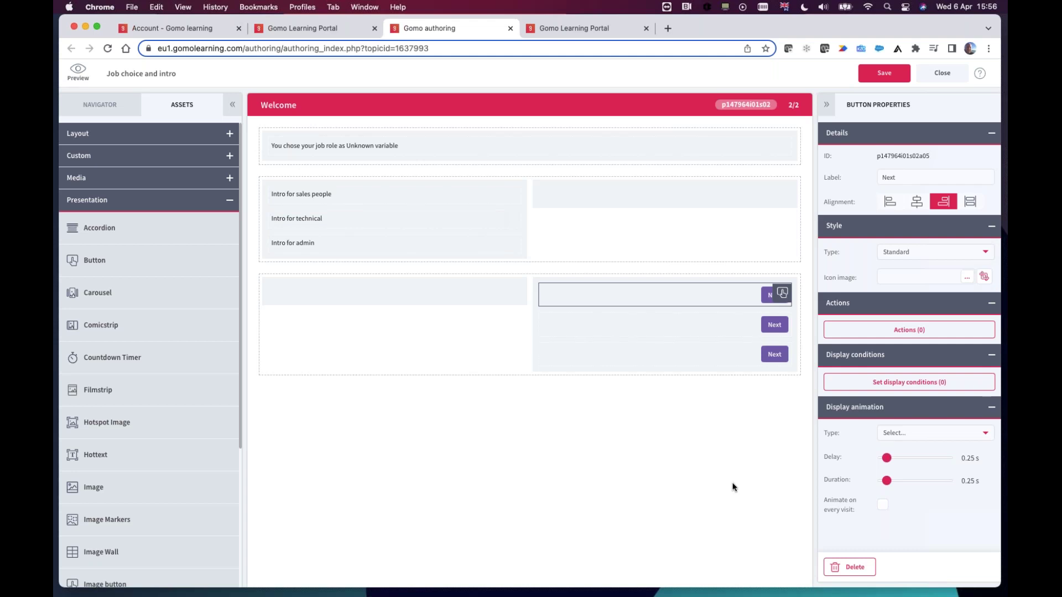
Step: Give the first Next button a display condition requiring the user variable job to equal "sales"
left_click(881, 386)
left_click(452, 304)
left_click(422, 299)
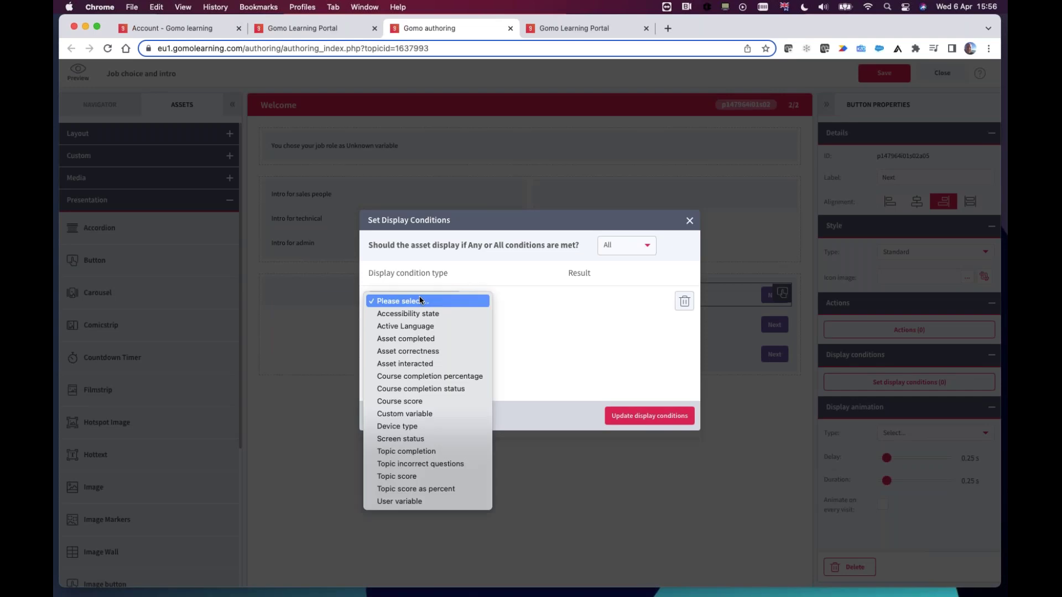
left_click(415, 501)
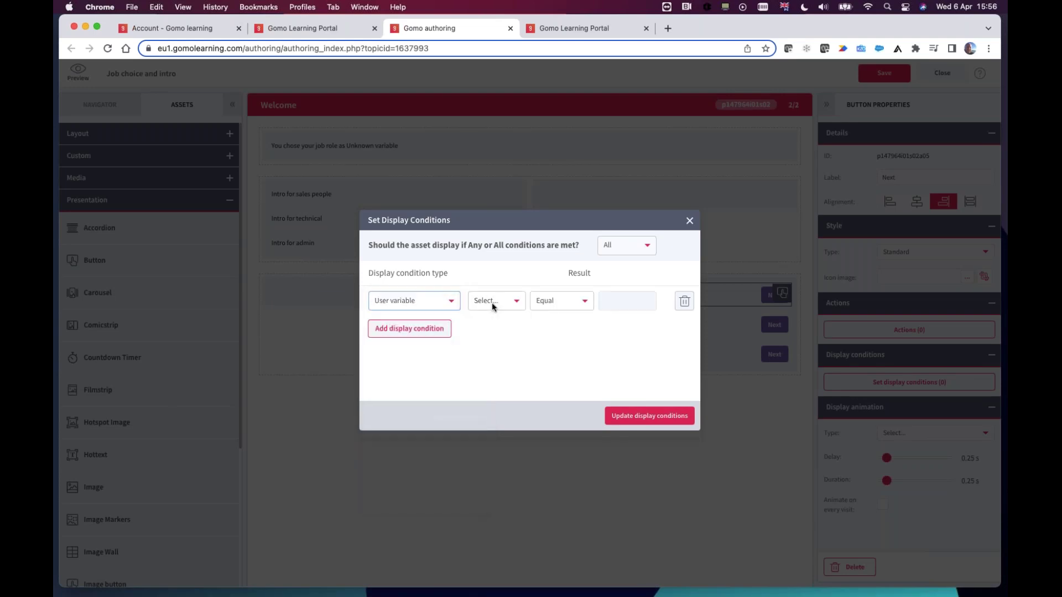
left_click(492, 303)
left_click(487, 314)
left_click(628, 302)
type("sales")
left_click(651, 427)
Step: Give the second Next button a display condition requiring the user variable job to equal "technical"
left_click(716, 326)
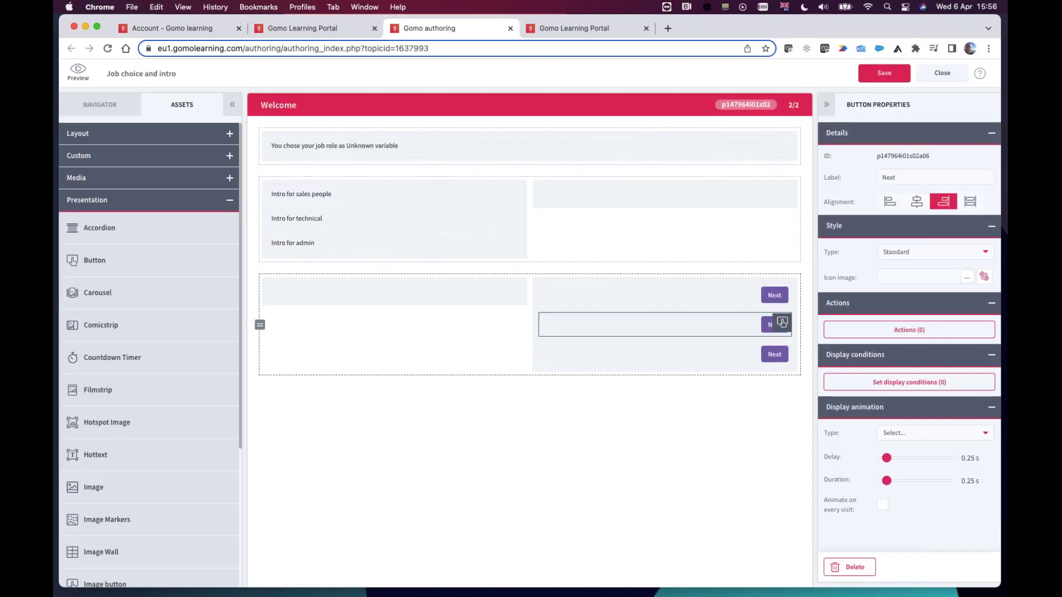
left_click(910, 382)
left_click(406, 296)
left_click(407, 299)
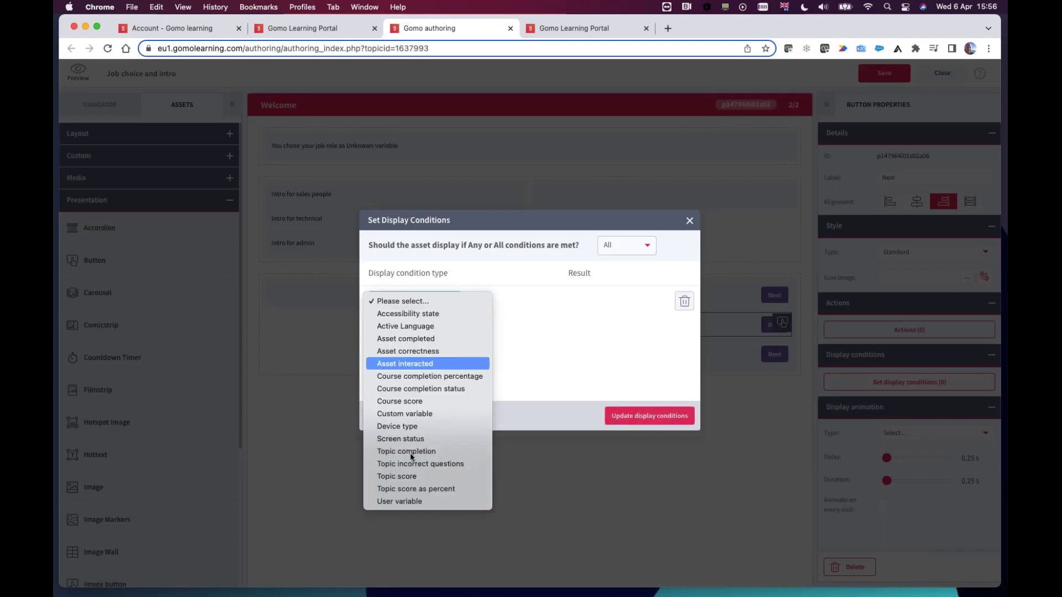
left_click(415, 503)
left_click(489, 301)
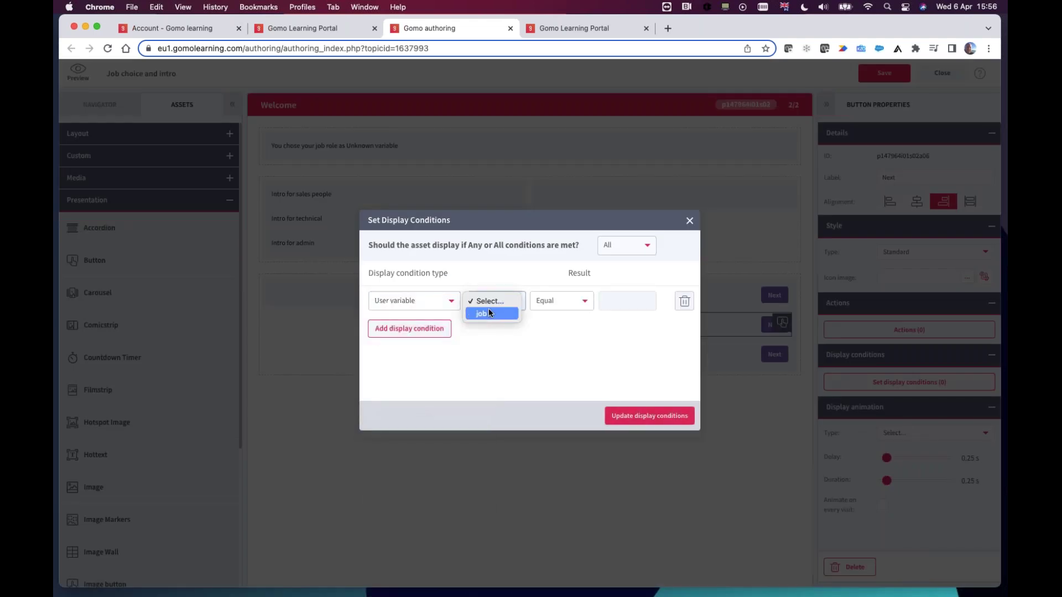
left_click(484, 315)
left_click(601, 299)
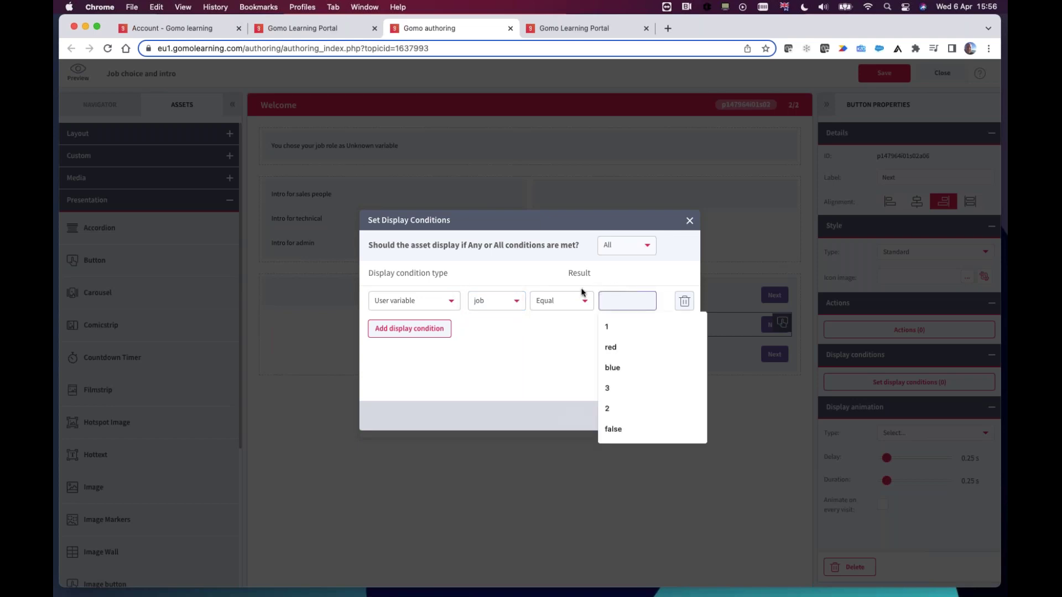
type("technical")
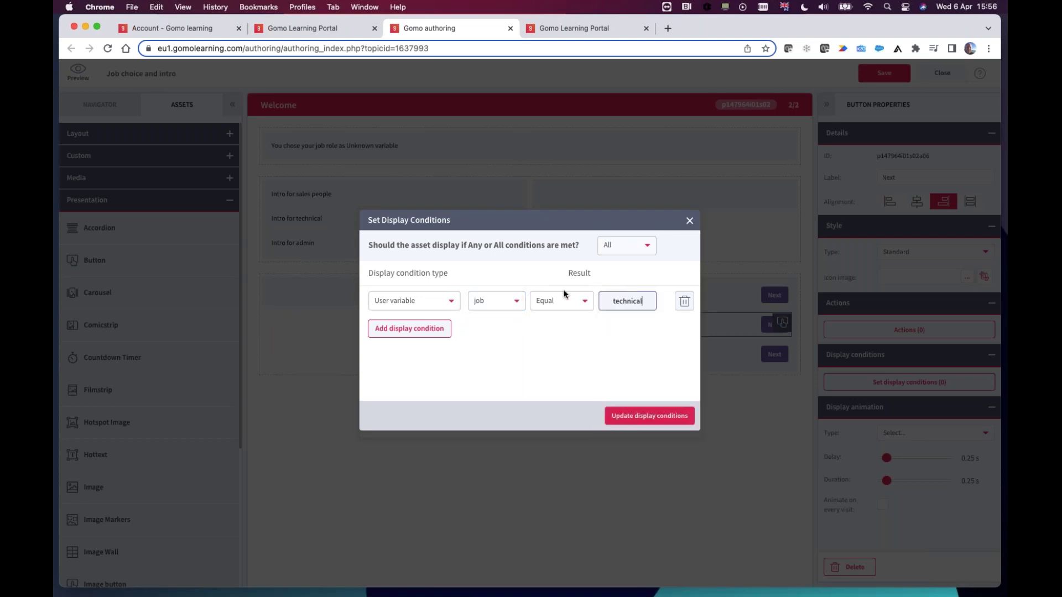
left_click(636, 421)
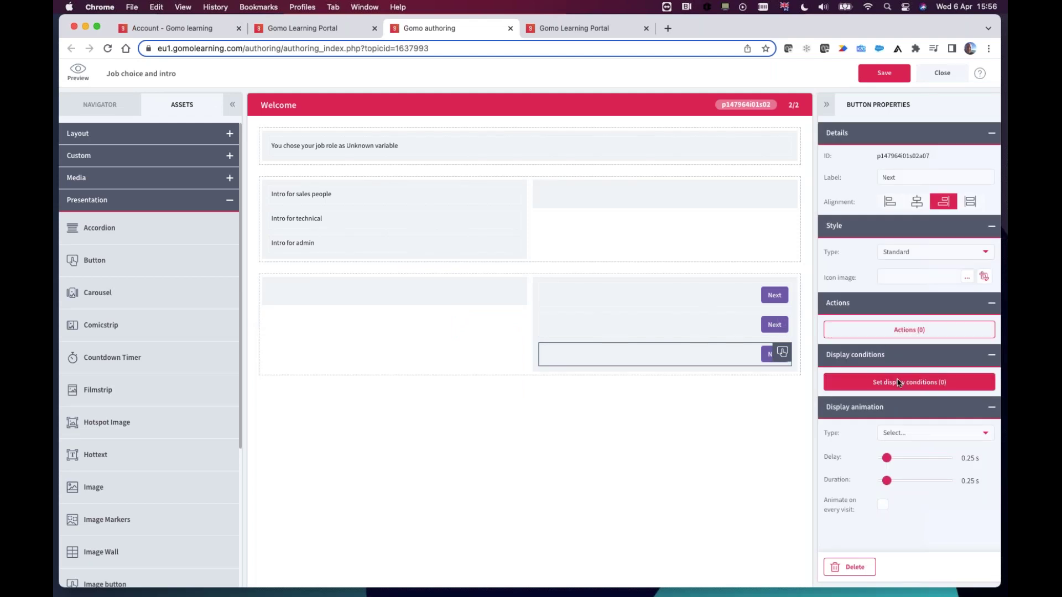
Step: Give the third Next button a display condition requiring the user variable job to equal "admin"
left_click(898, 382)
left_click(398, 301)
left_click(412, 301)
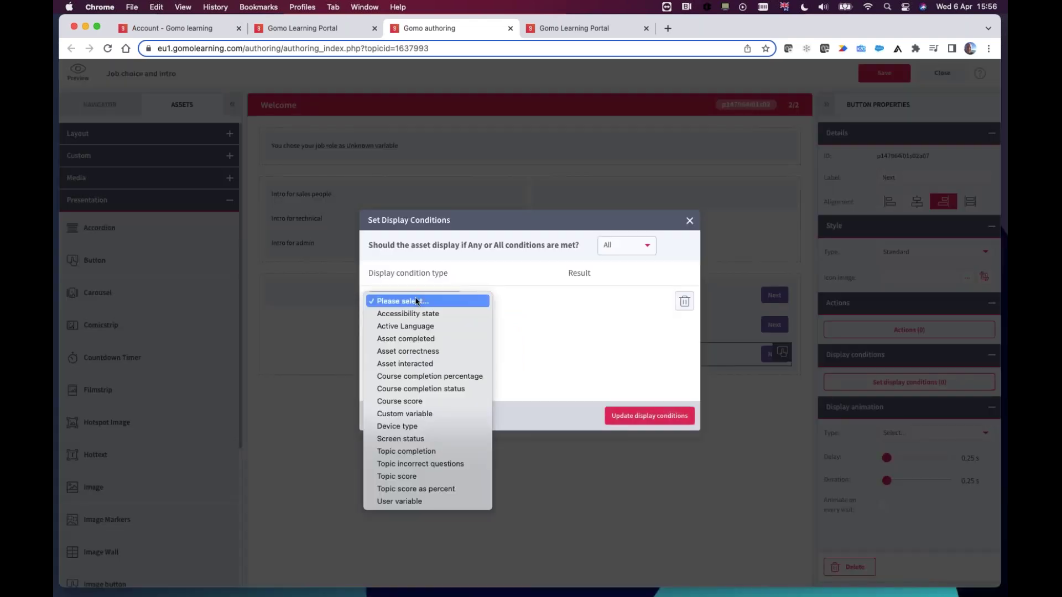
left_click(418, 500)
left_click(498, 301)
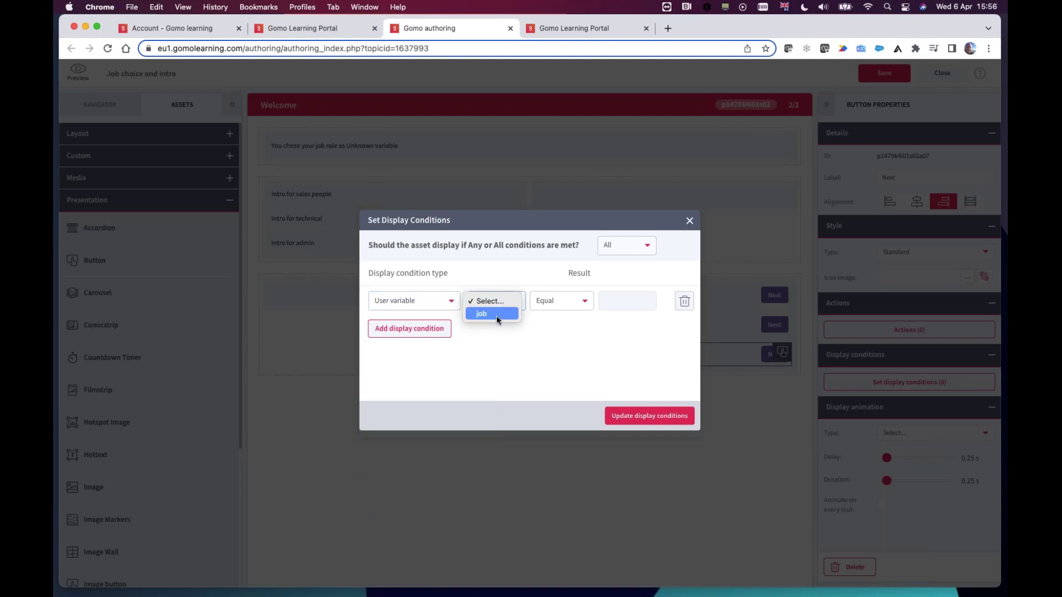
left_click(486, 314)
left_click(615, 302)
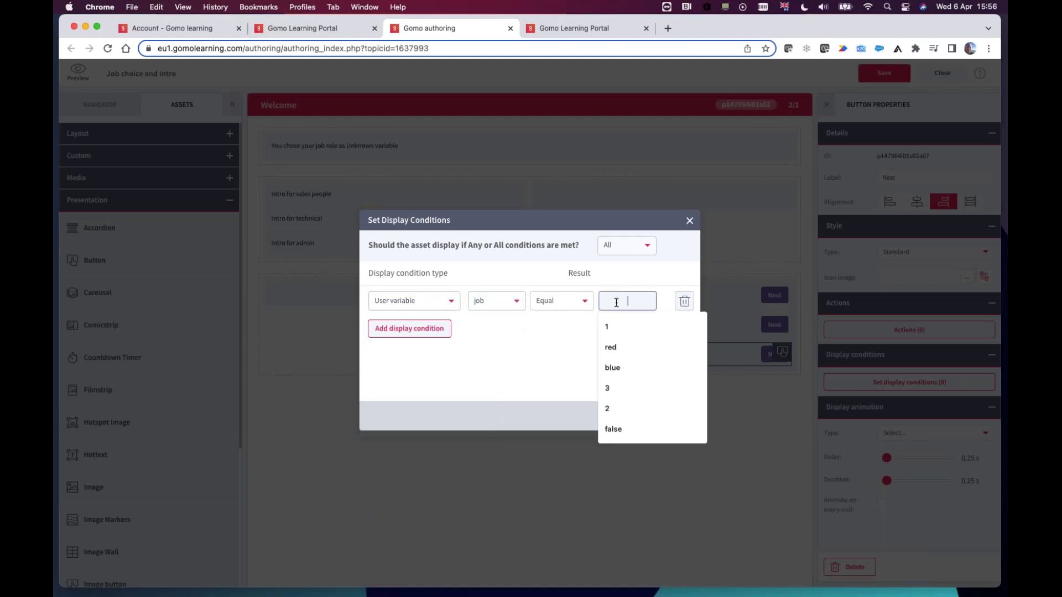
type("adamin")
key("BackSpace")
key("BackSpace")
key("BackSpace")
key("BackSpace")
type("min")
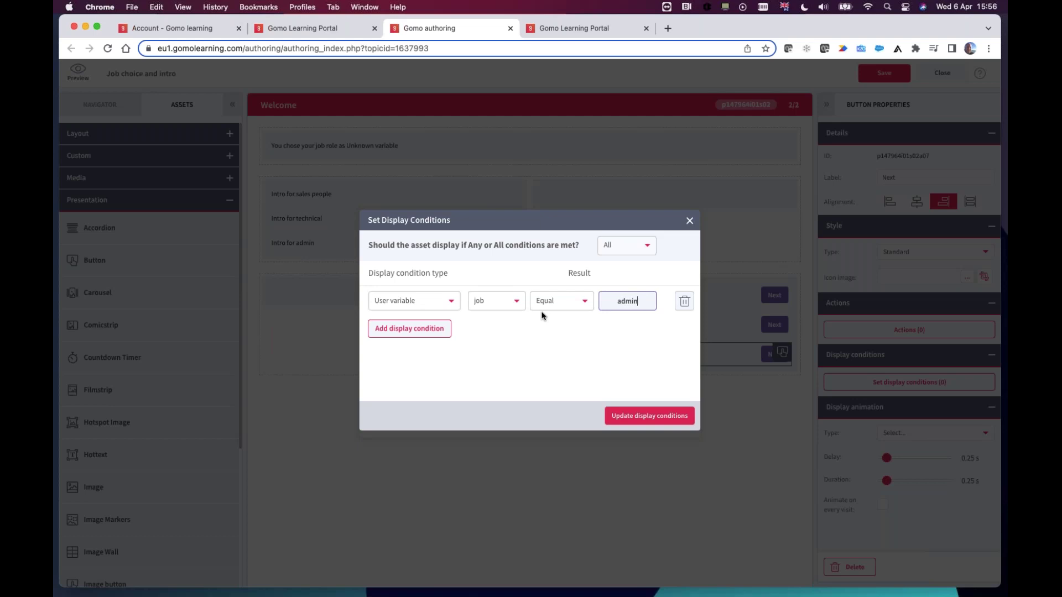
left_click(649, 416)
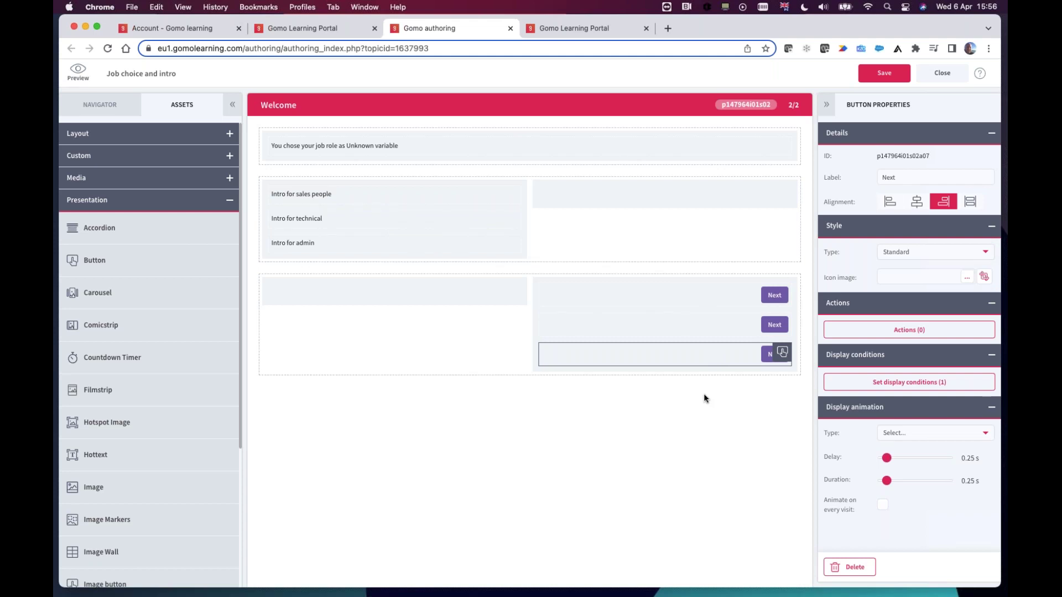
Step: Add a Link to screen action to the first Next button that targets the Sales topic
left_click(691, 296)
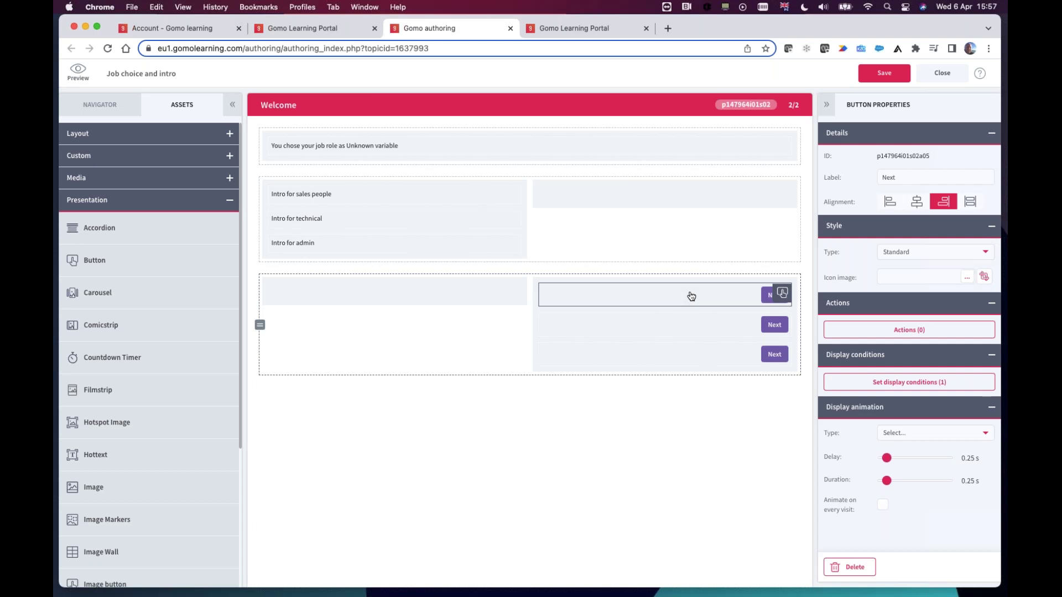
left_click(869, 336)
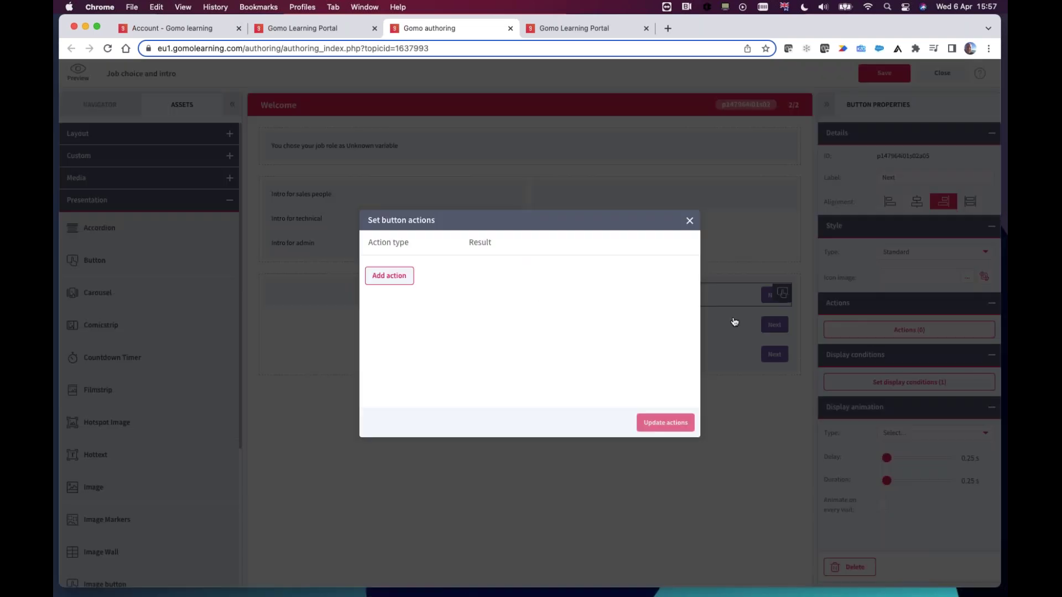
left_click(390, 275)
left_click(404, 274)
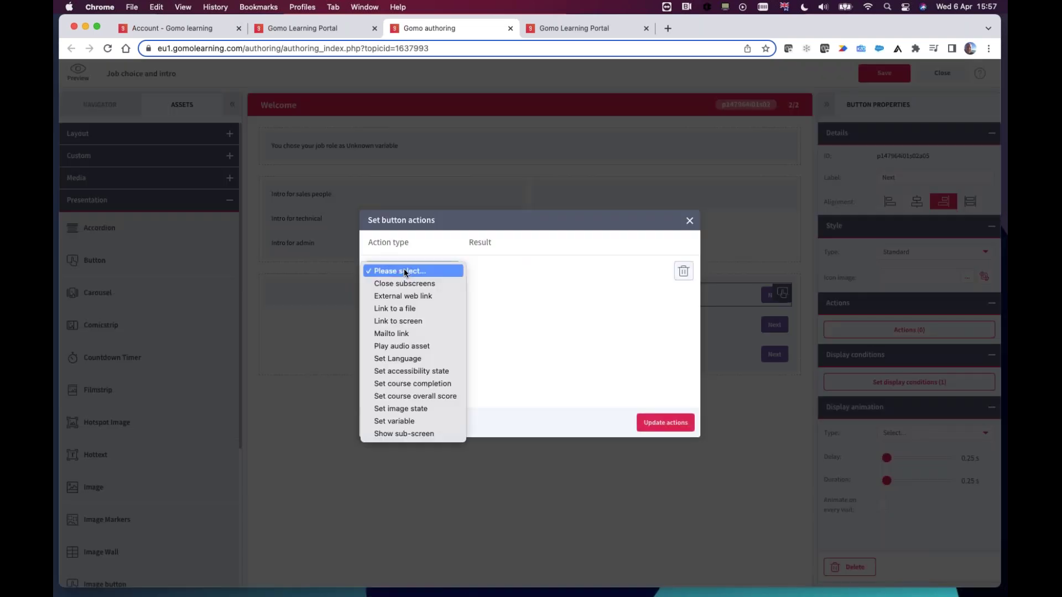
left_click(453, 320)
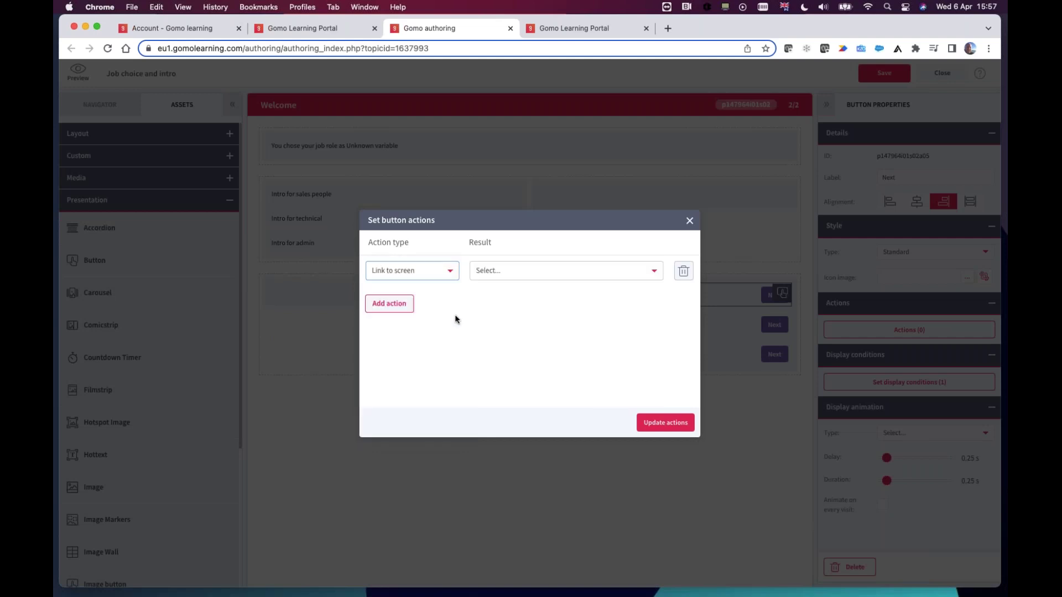
left_click(507, 272)
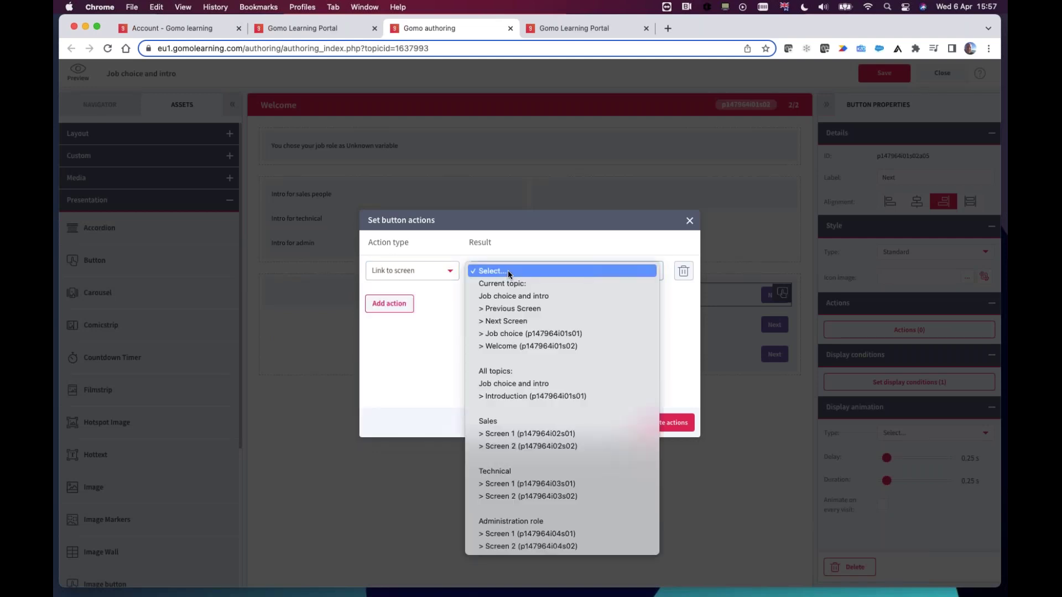
left_click(504, 423)
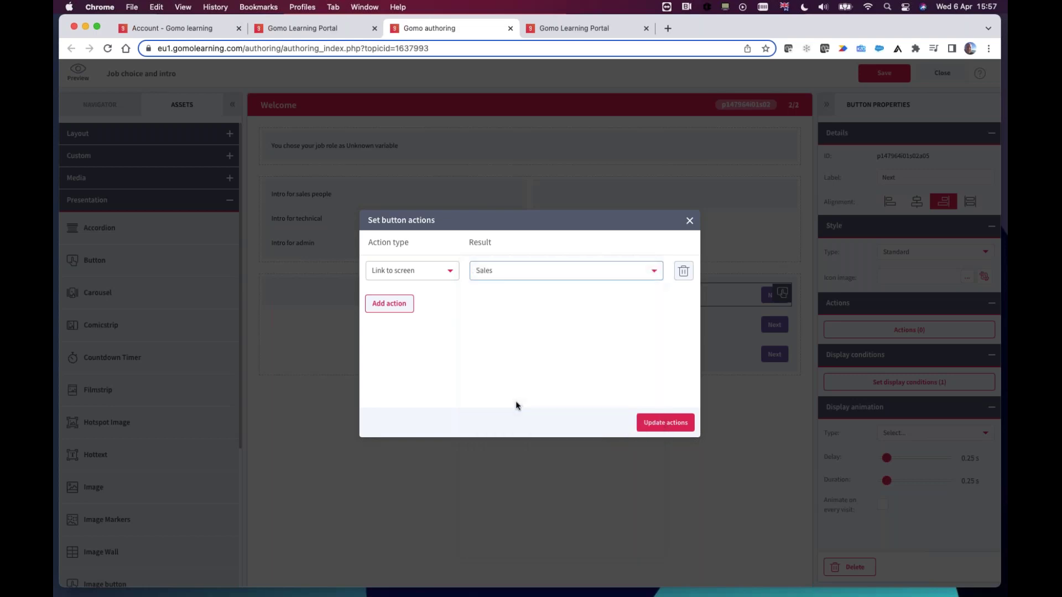
left_click(663, 424)
Step: Add a Link to screen action to the second Next button that targets the Technical topic
left_click(693, 327)
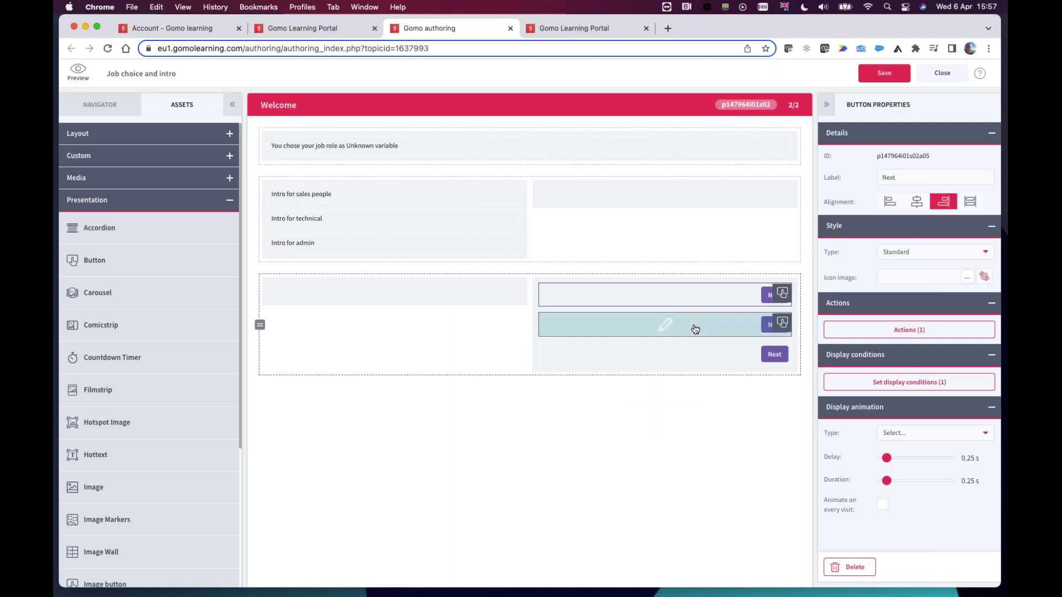
left_click(886, 328)
left_click(399, 271)
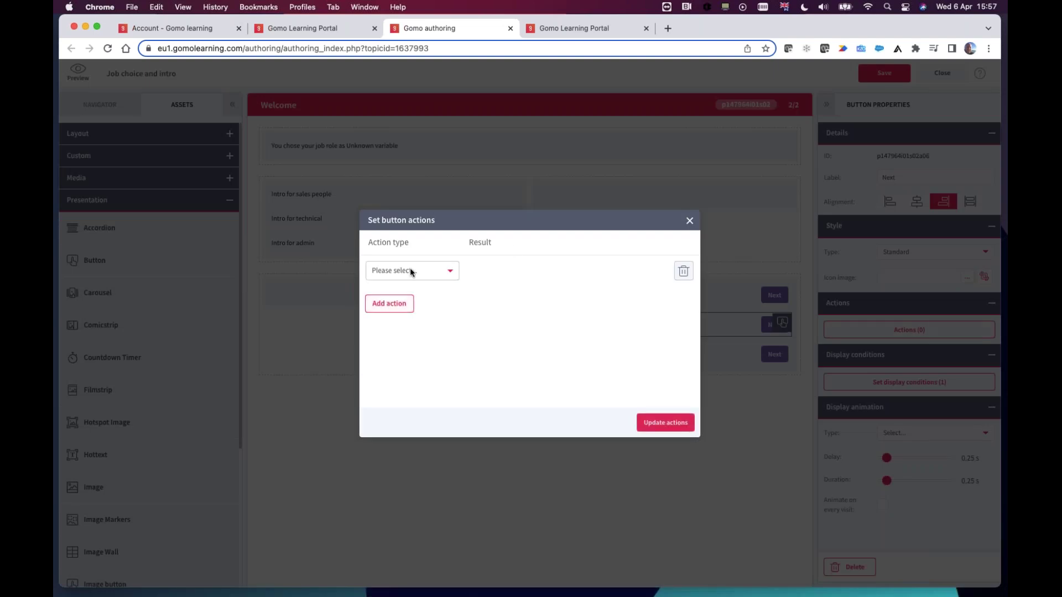
left_click(409, 271)
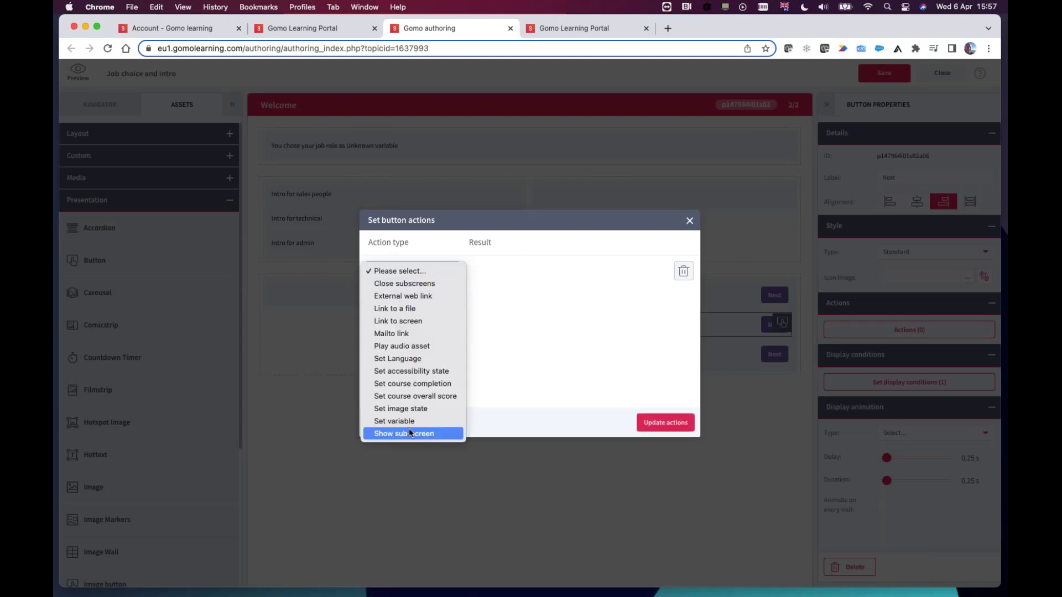
left_click(432, 319)
left_click(525, 271)
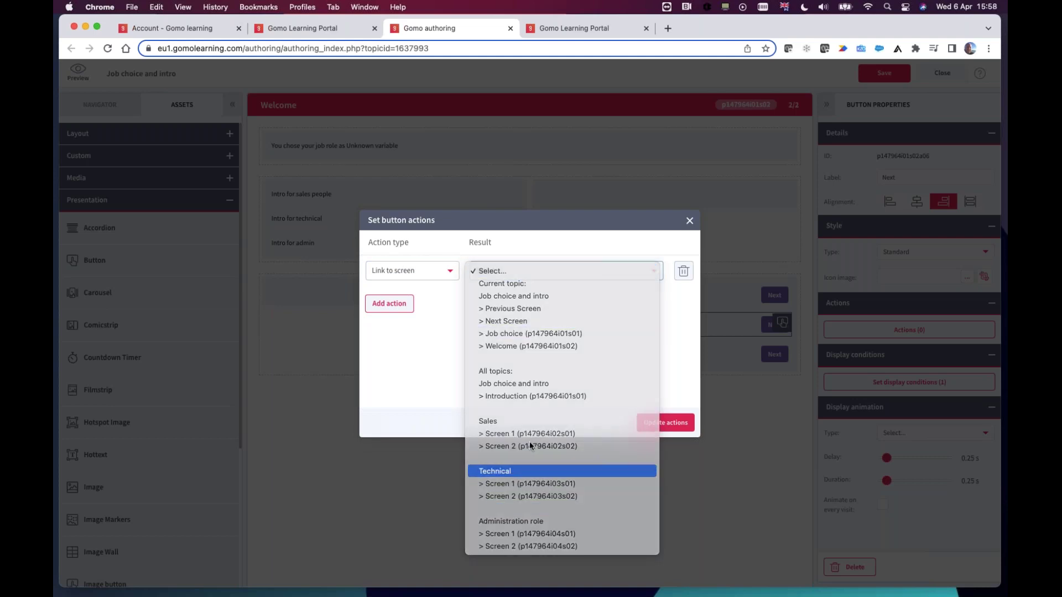
left_click(526, 470)
left_click(666, 423)
Step: Add a Link to screen action to the third Next button that targets the Administration role topic
left_click(594, 364)
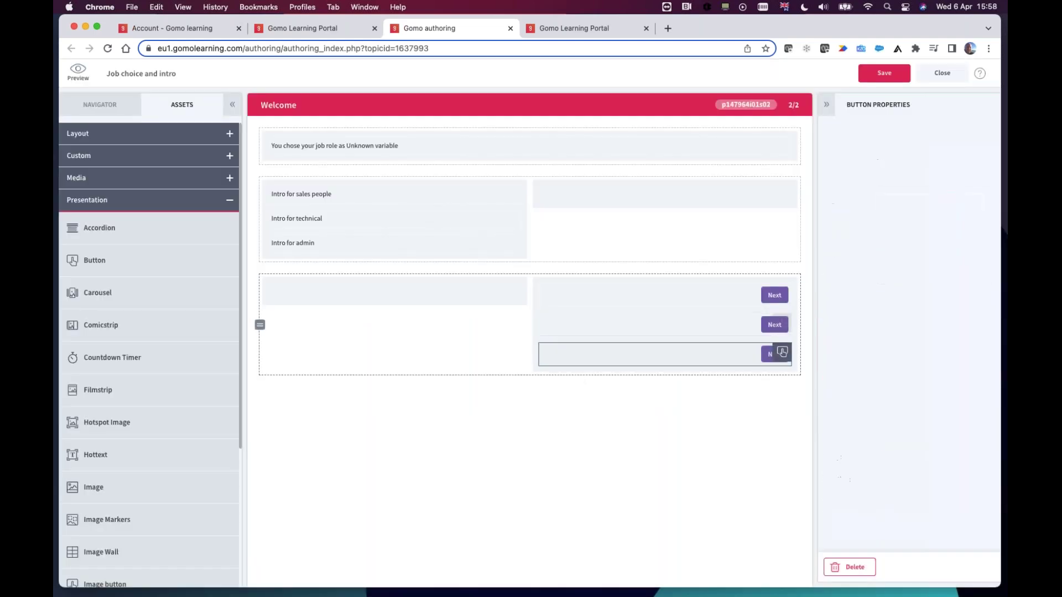
left_click(909, 329)
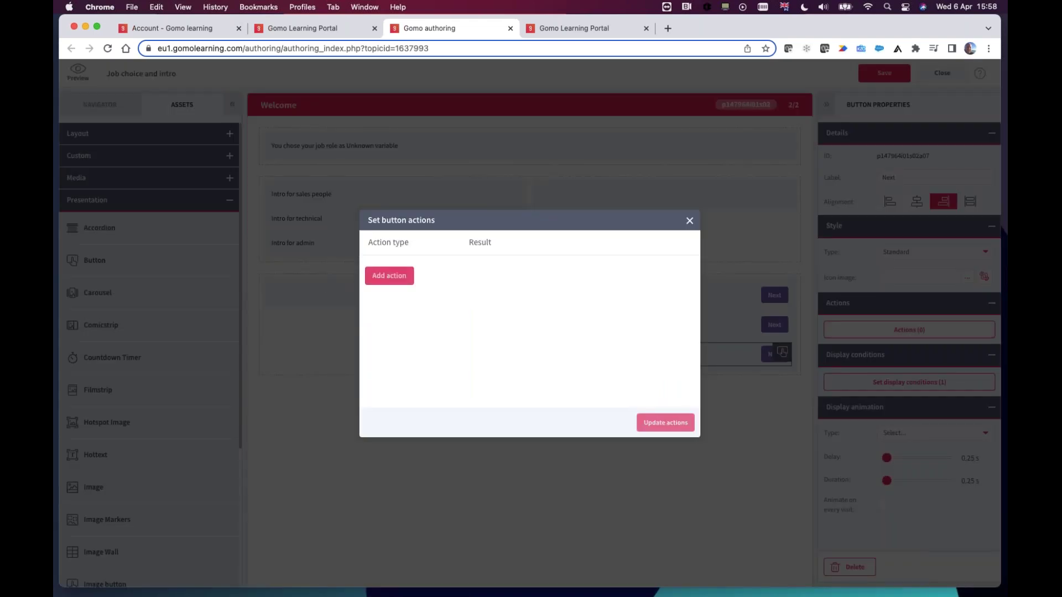
left_click(389, 276)
left_click(393, 269)
left_click(419, 322)
left_click(525, 273)
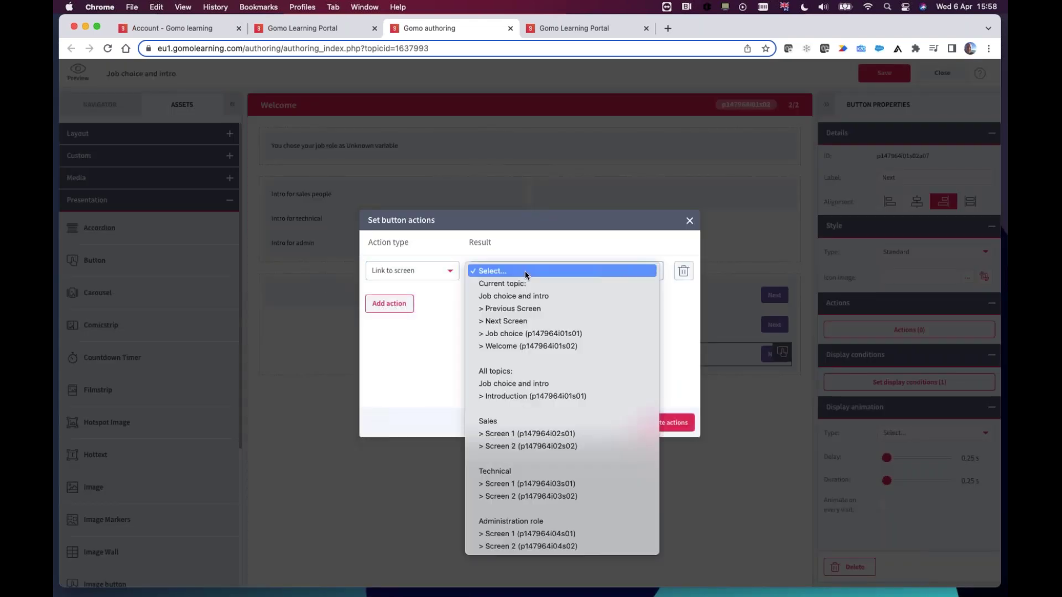
left_click(526, 523)
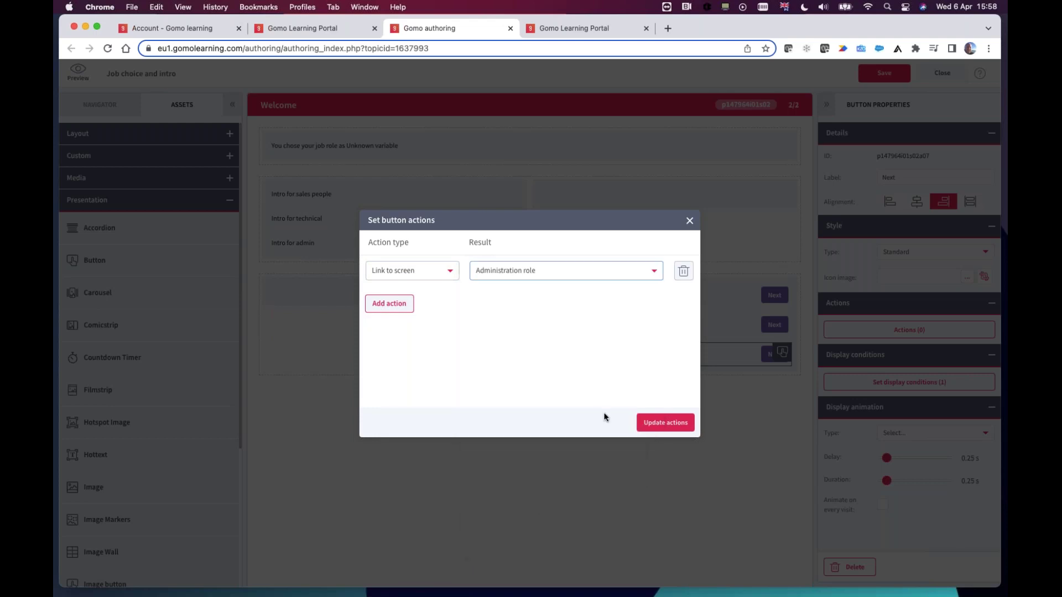
left_click(658, 429)
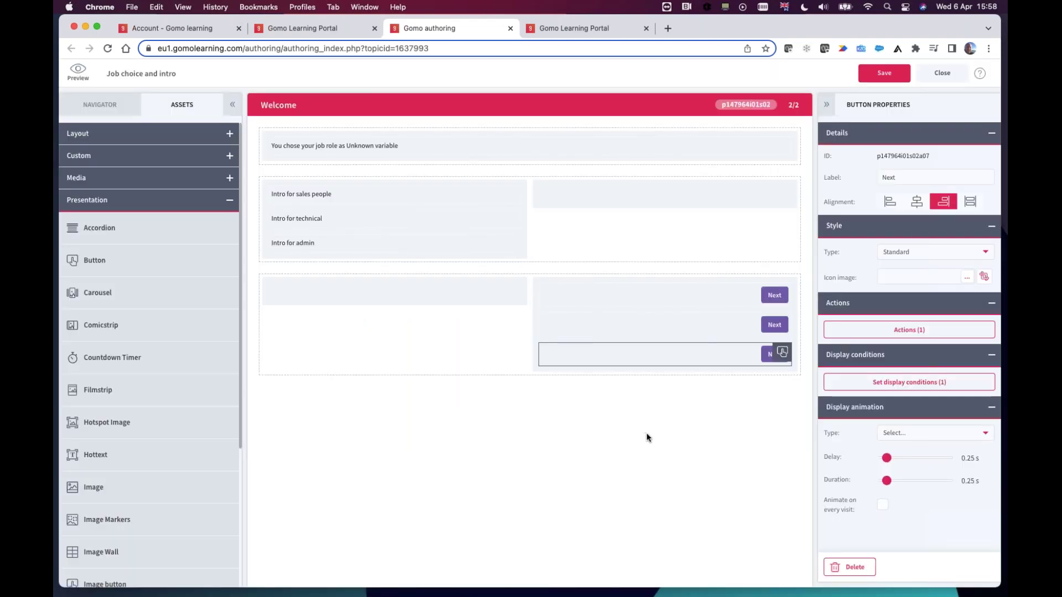
Step: Save and close the Job choice and intro topic, and reload the Job role example course structure
left_click(884, 75)
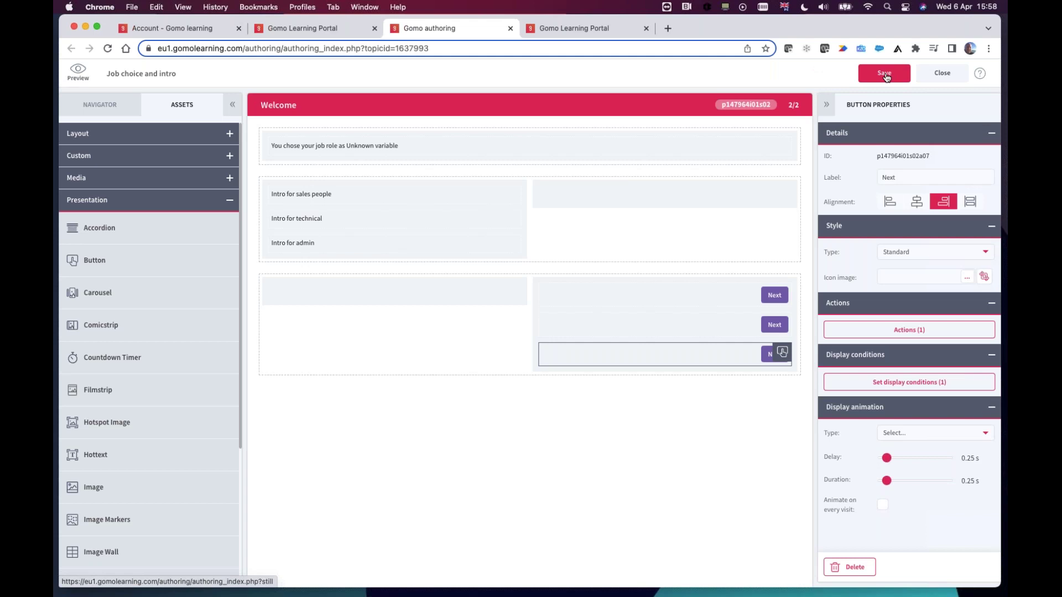
left_click(932, 79)
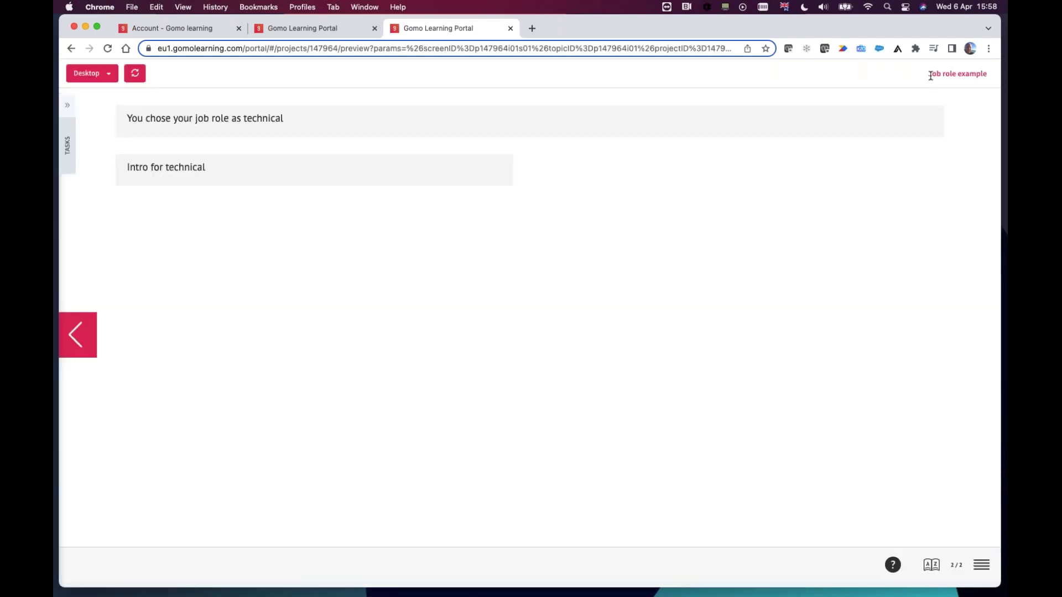
left_click(330, 28)
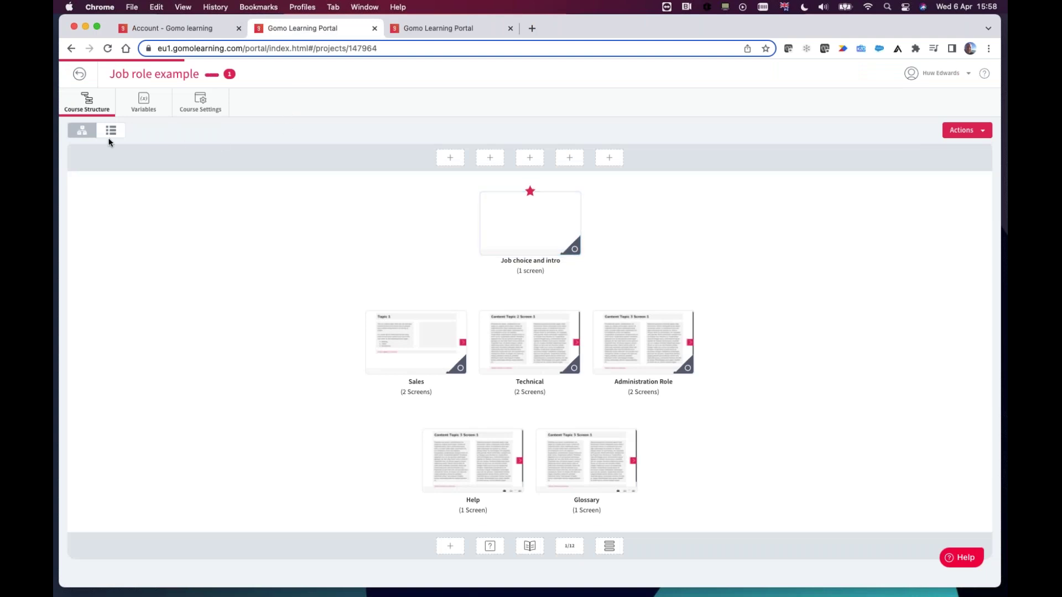
left_click(109, 54)
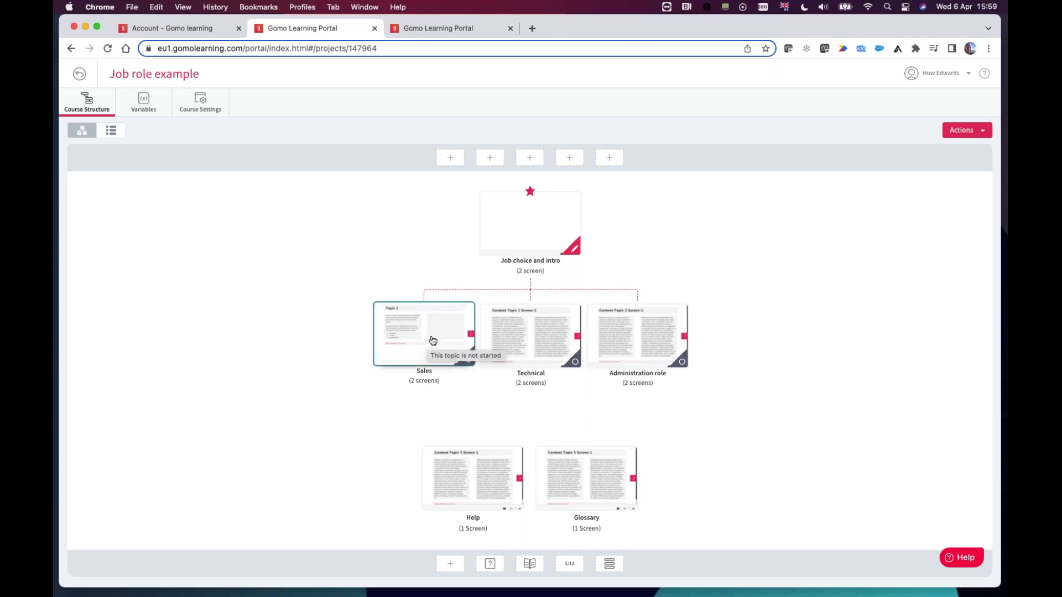
Step: Change the heading on Screen 1 of the Sales topic to "Sales topic", saving and closing the topic
double_click(403, 341)
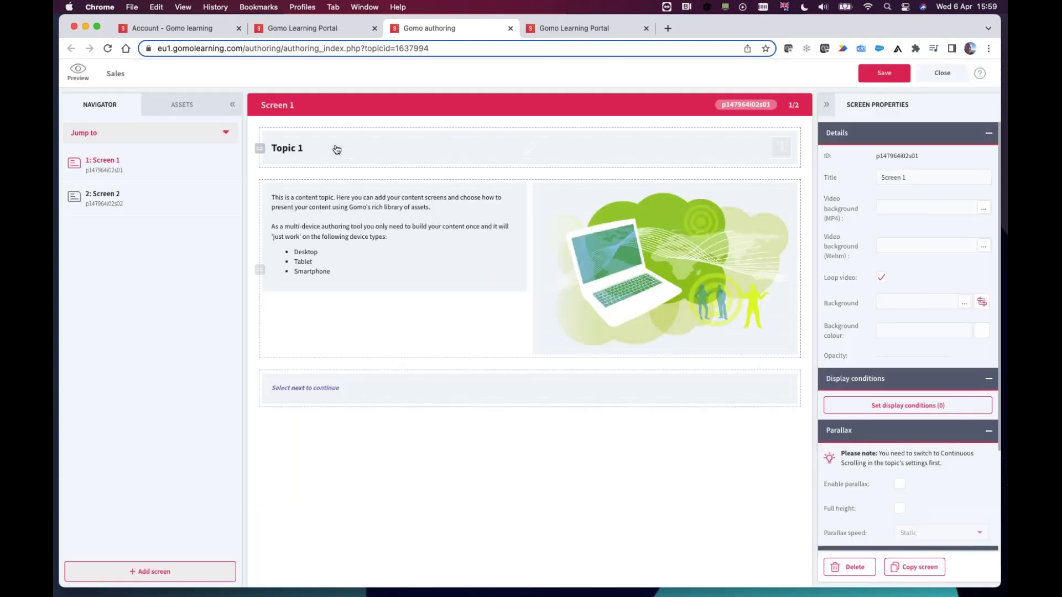
triple_click(462, 274)
type("Sales topic")
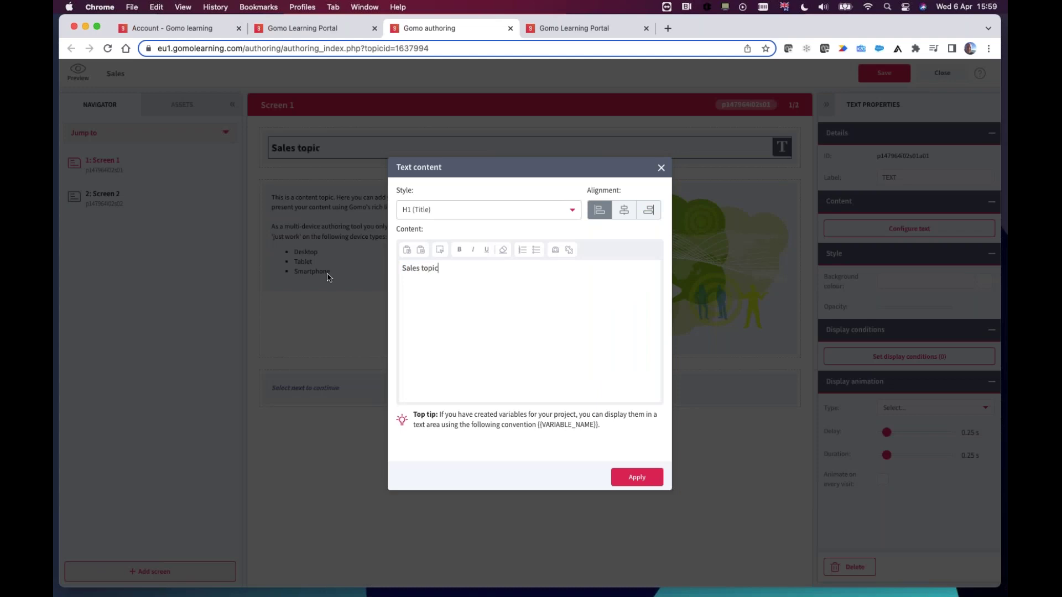
left_click(636, 477)
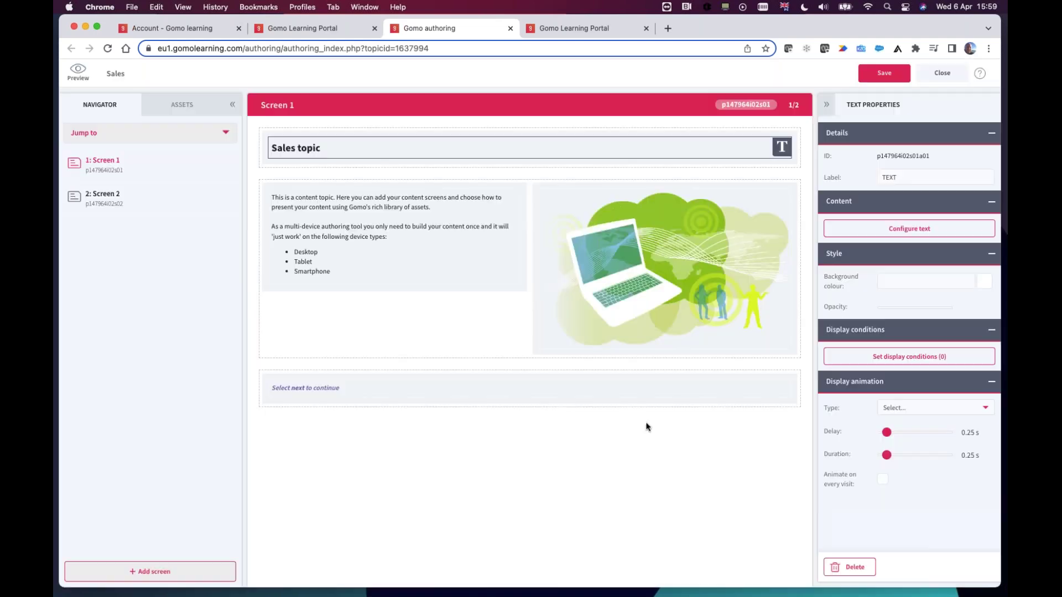
left_click(883, 77)
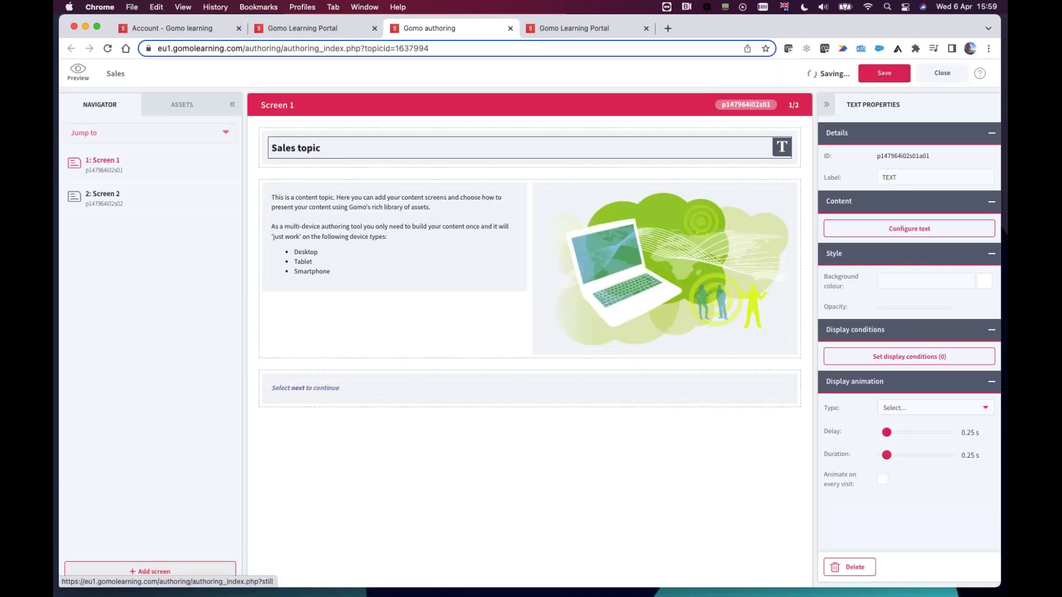
left_click(943, 77)
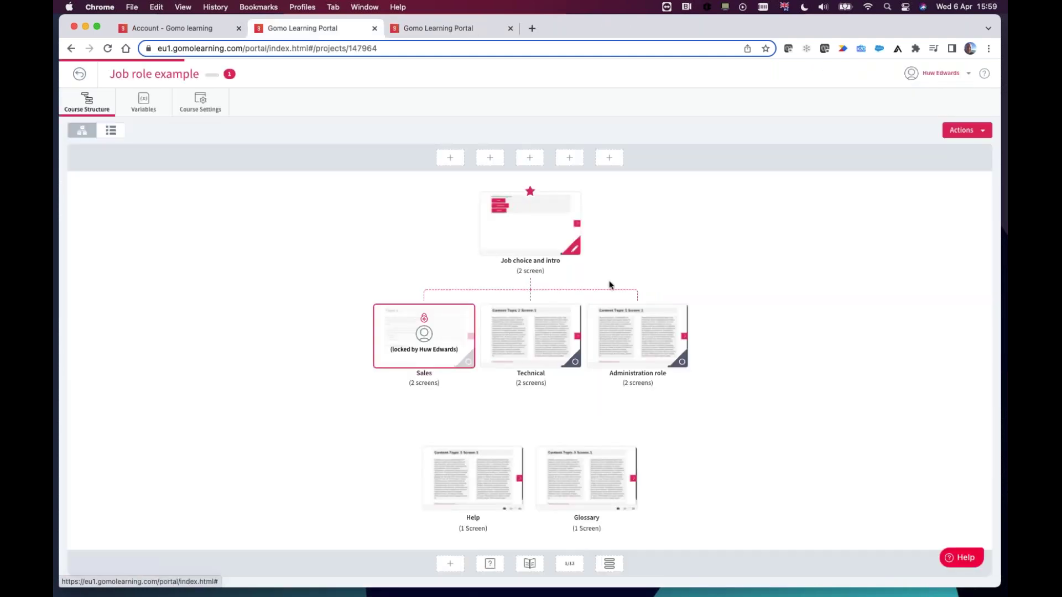
Step: Change the heading on Screen 1 of the Technical topic to "Technical topic", saving and closing the topic
left_click(545, 344)
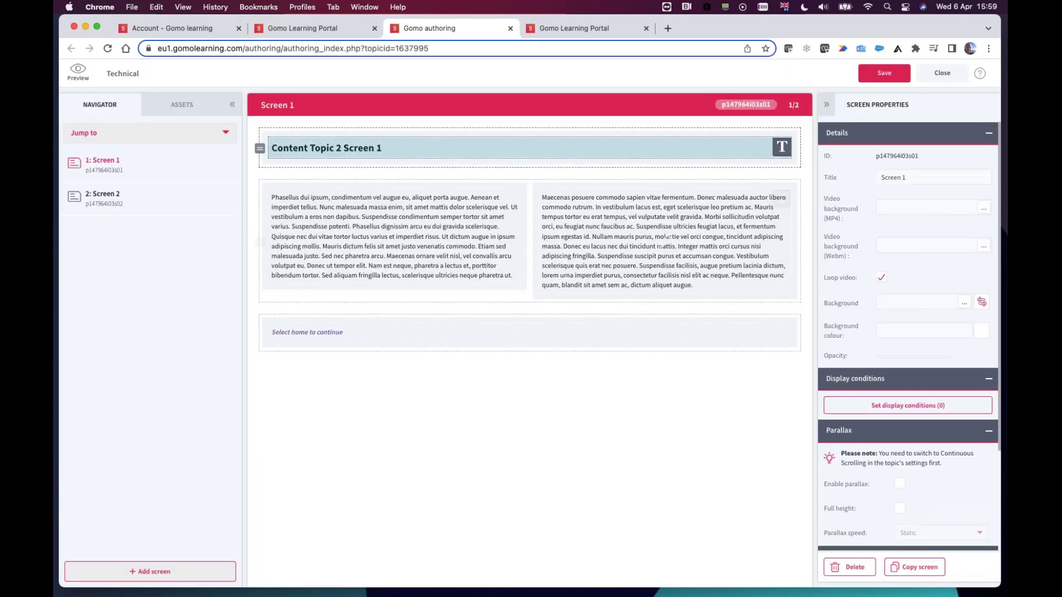
double_click(487, 148)
left_click_drag(490, 267, 362, 255)
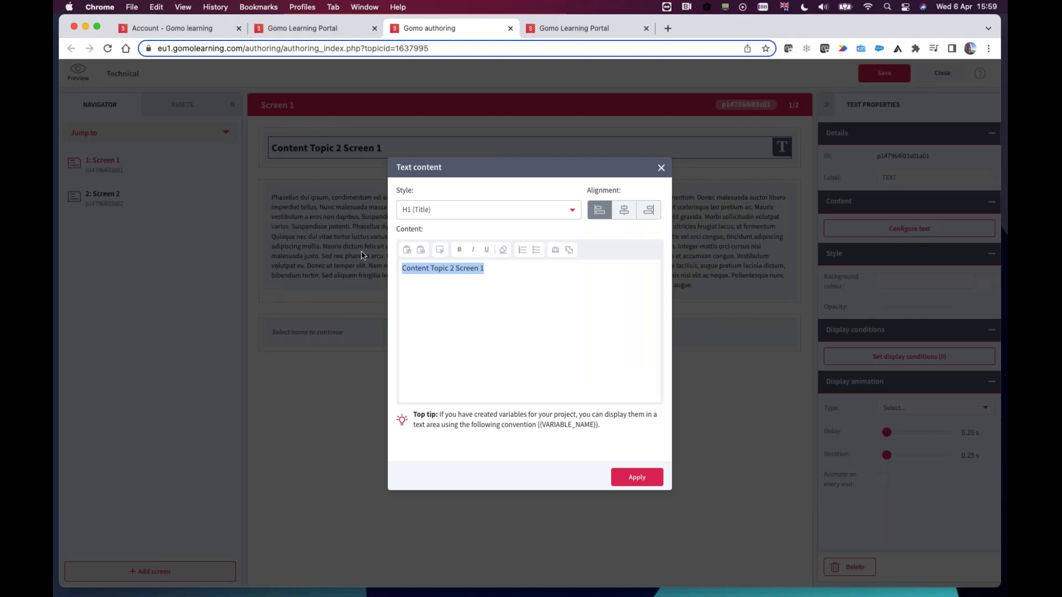
type("Trchnic")
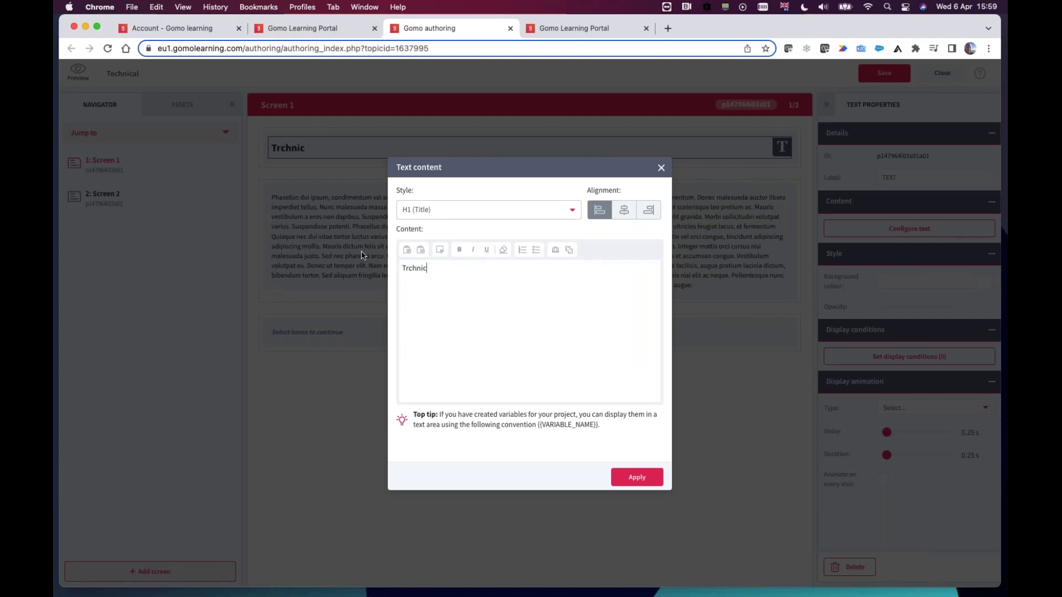
type("al topic")
left_click(408, 269)
key("BackSpace")
type("e")
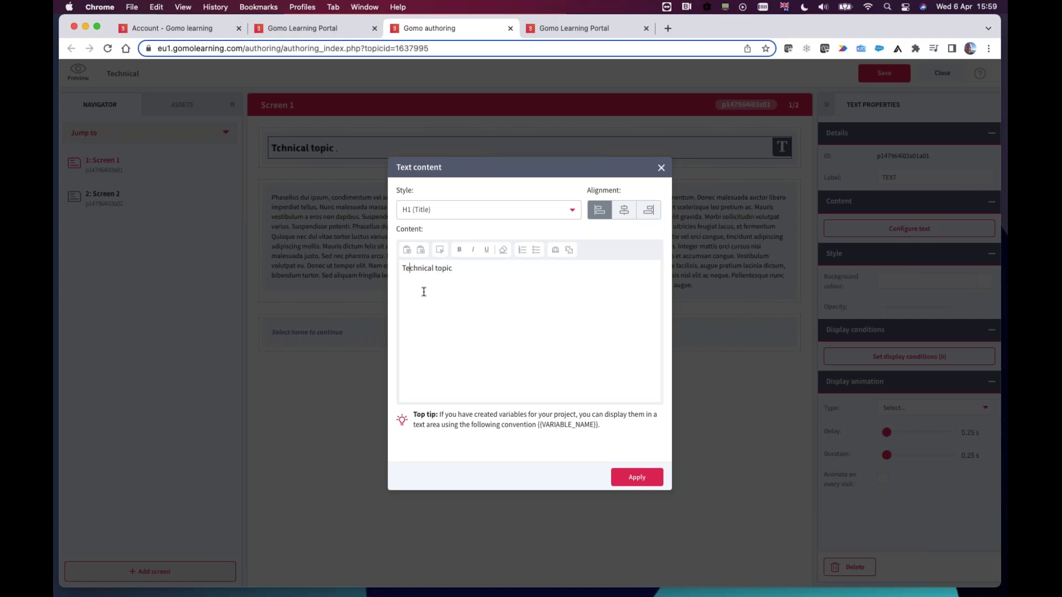
left_click(637, 477)
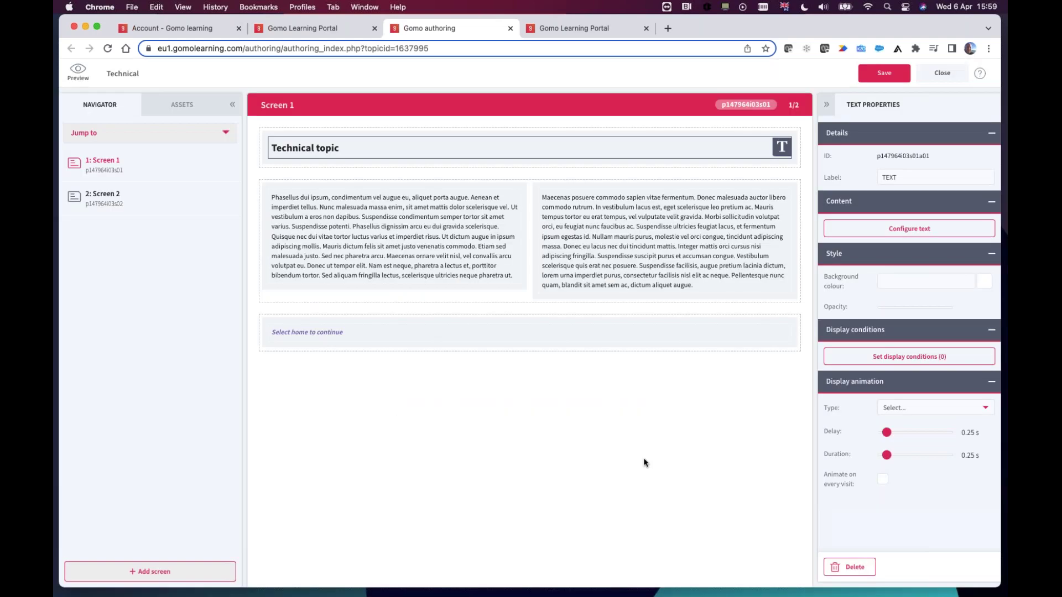
left_click(886, 77)
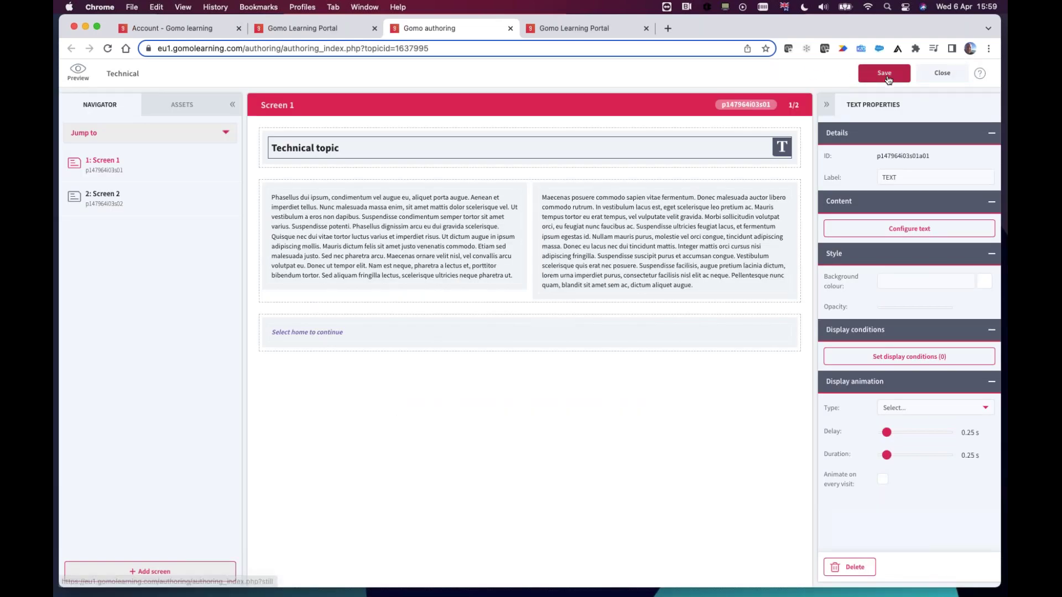
left_click(932, 78)
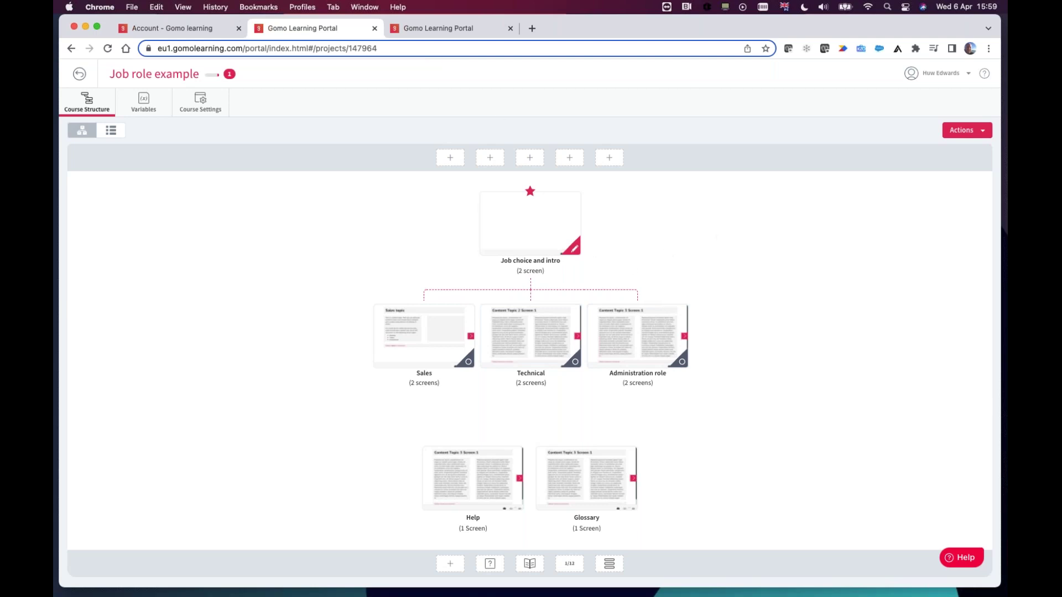
Step: Preview the course from the job choice screen, choosing the Sales role and following its Next button to the linked topic
left_click(530, 231)
key("super+alt+Left")
left_click(459, 29)
left_click(962, 221)
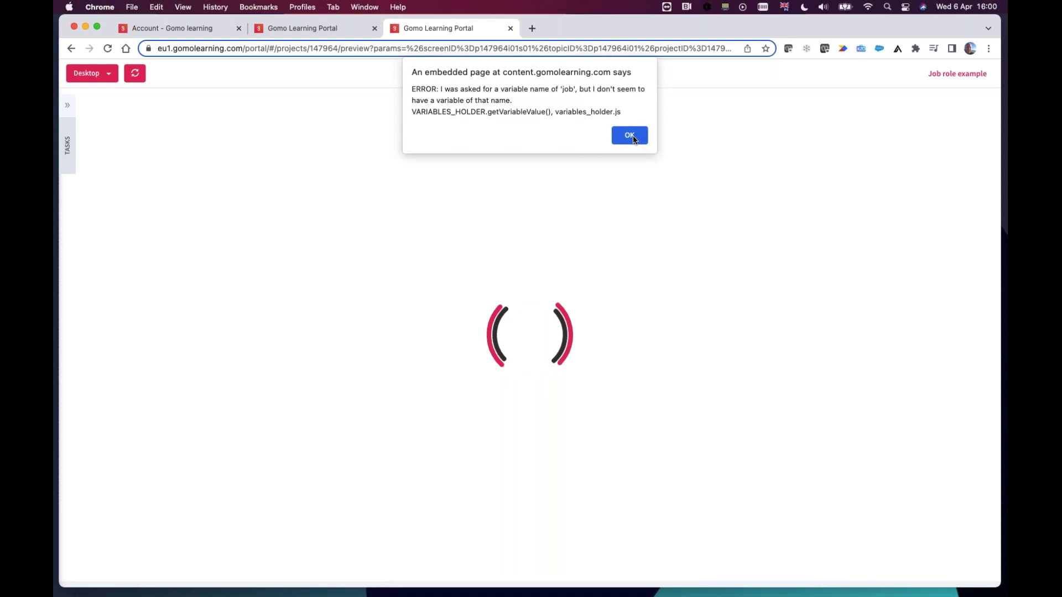
left_click(634, 137)
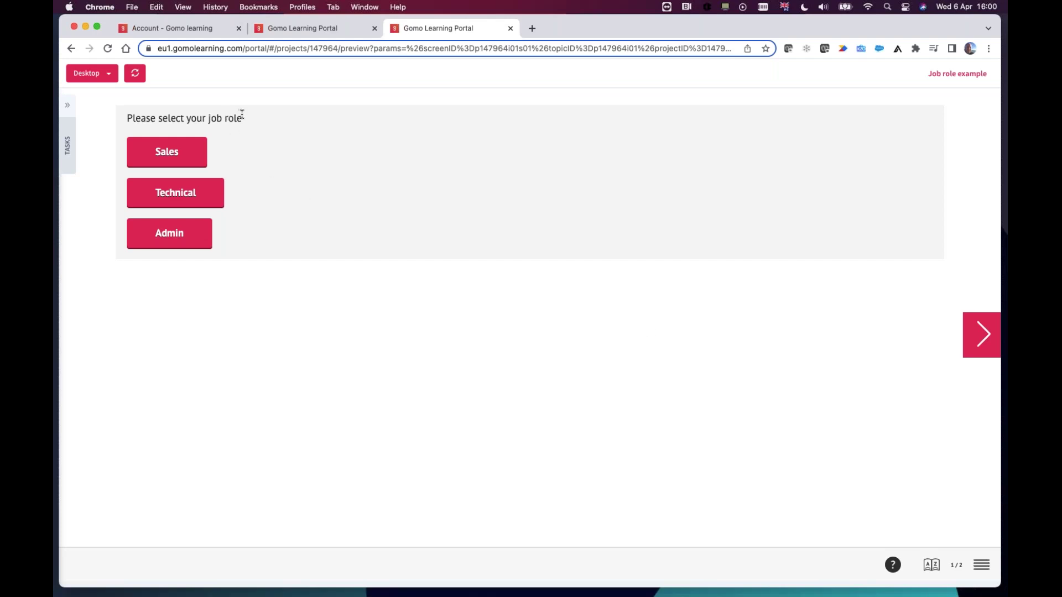
left_click(190, 159)
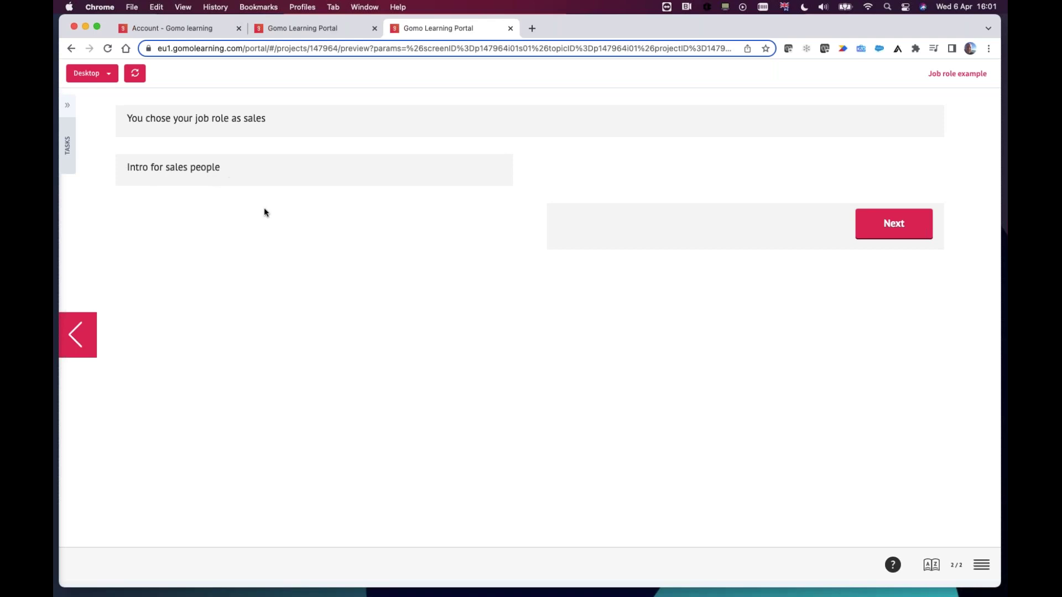
left_click(892, 229)
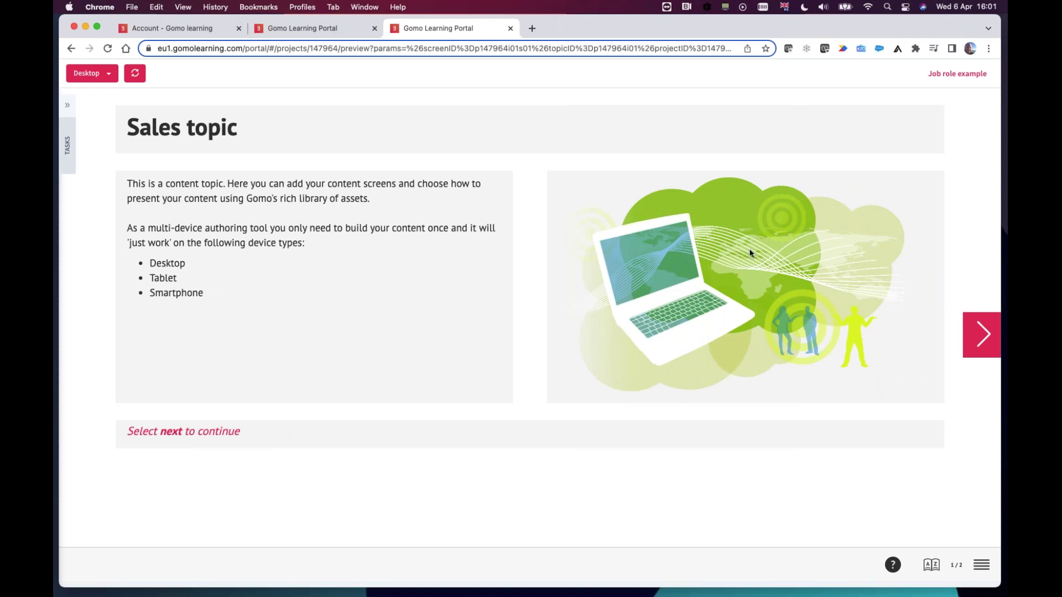
Step: Restart the course preview and test the Technical role, following its Next button to the linked topic
left_click(136, 76)
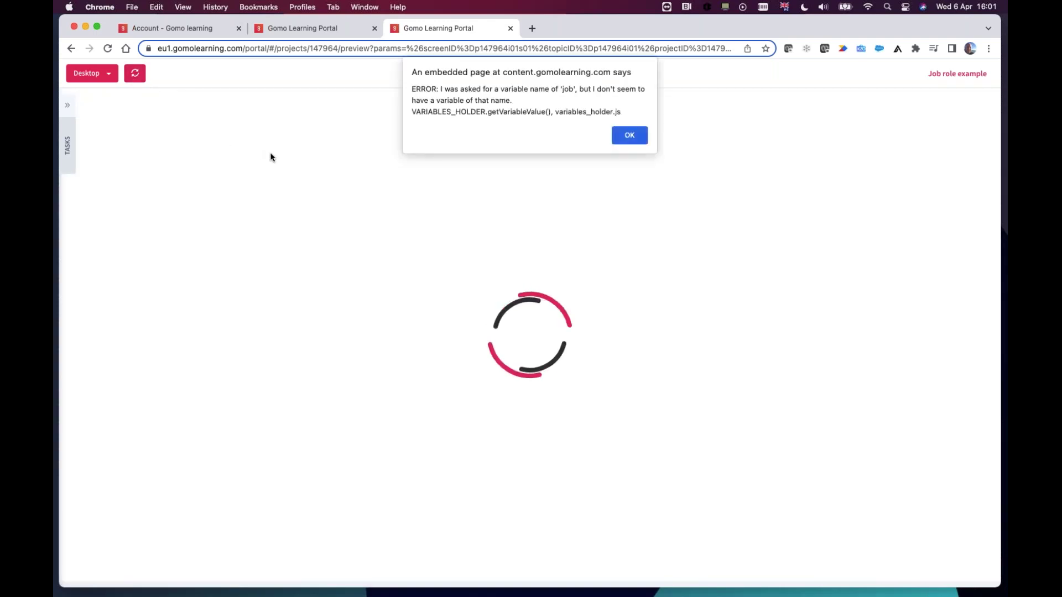
left_click(630, 136)
left_click(631, 136)
left_click(630, 136)
left_click(630, 136)
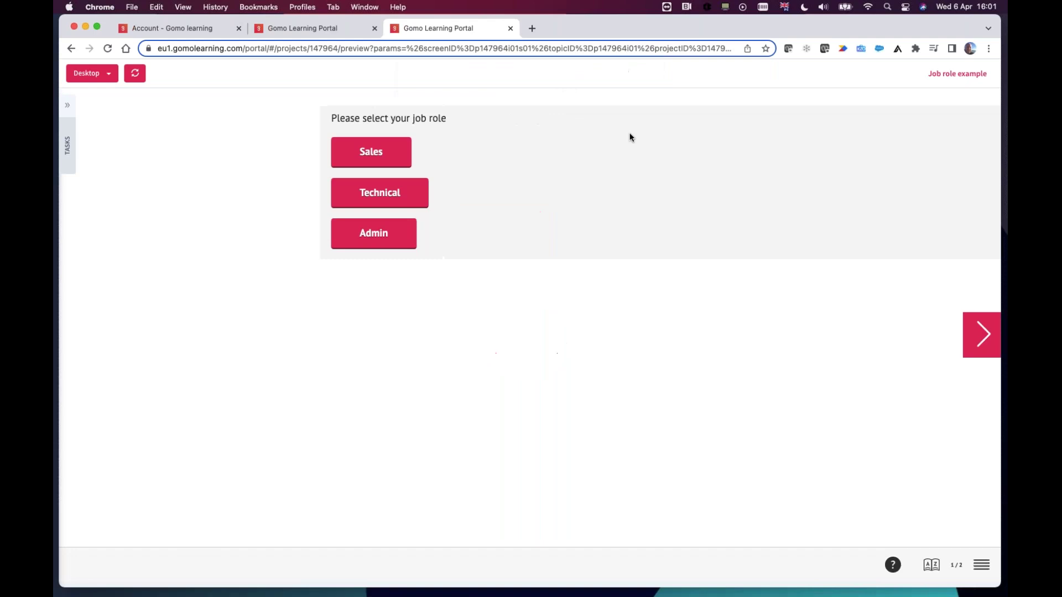
left_click(209, 198)
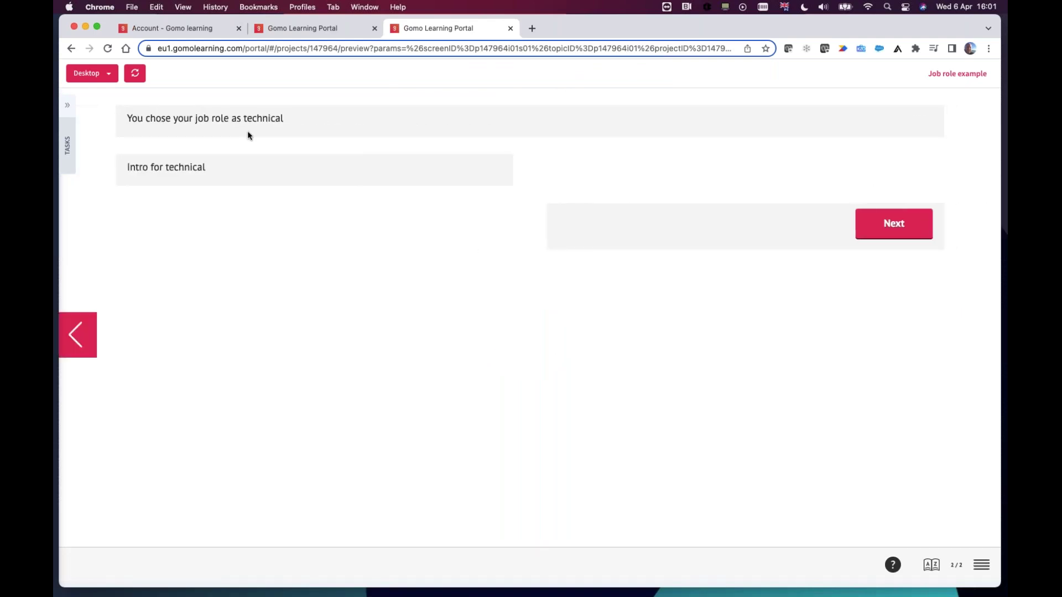
left_click(879, 224)
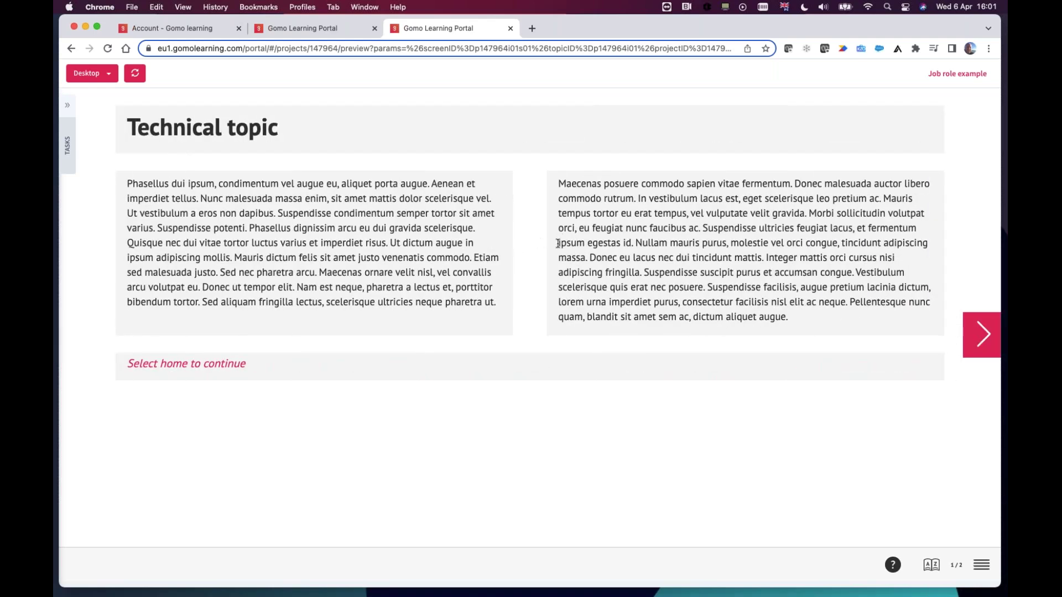
Step: Bring the gomolearning.com page from its separate browser window into the course's browser window as a tab
left_click(313, 30)
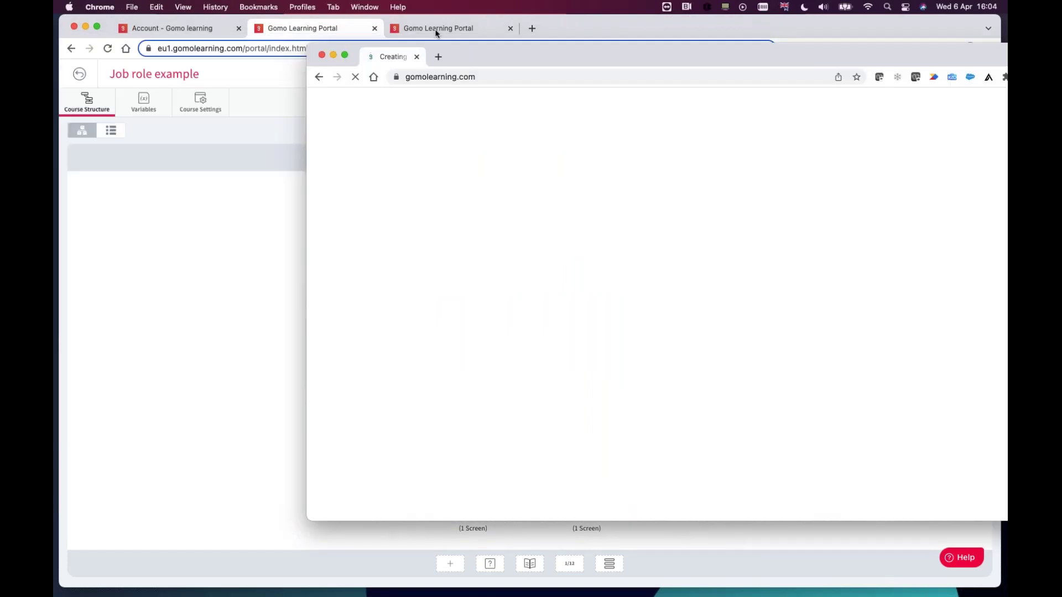
left_click_drag(379, 54, 453, 28)
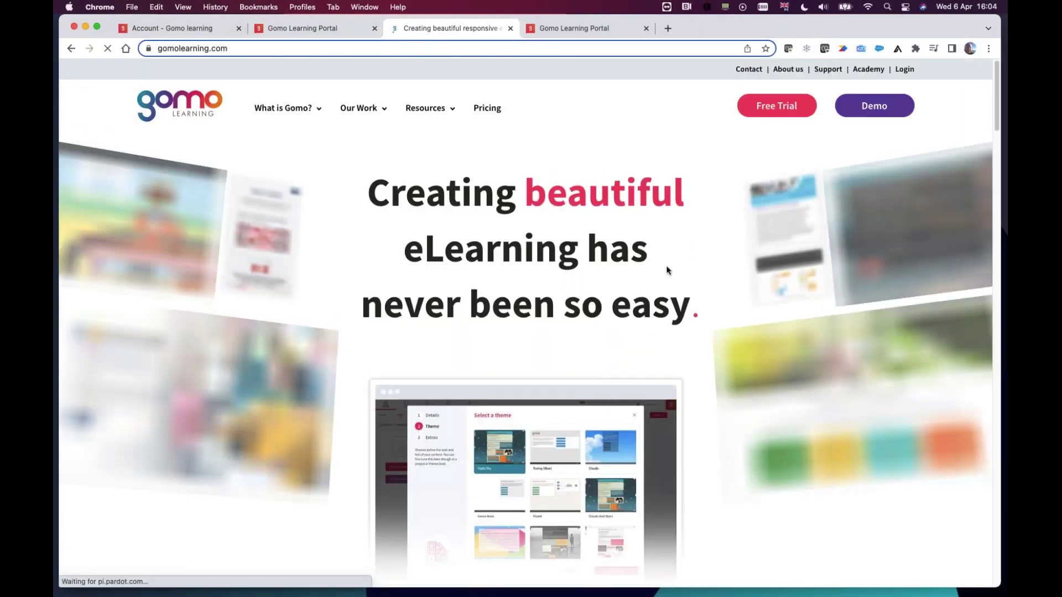